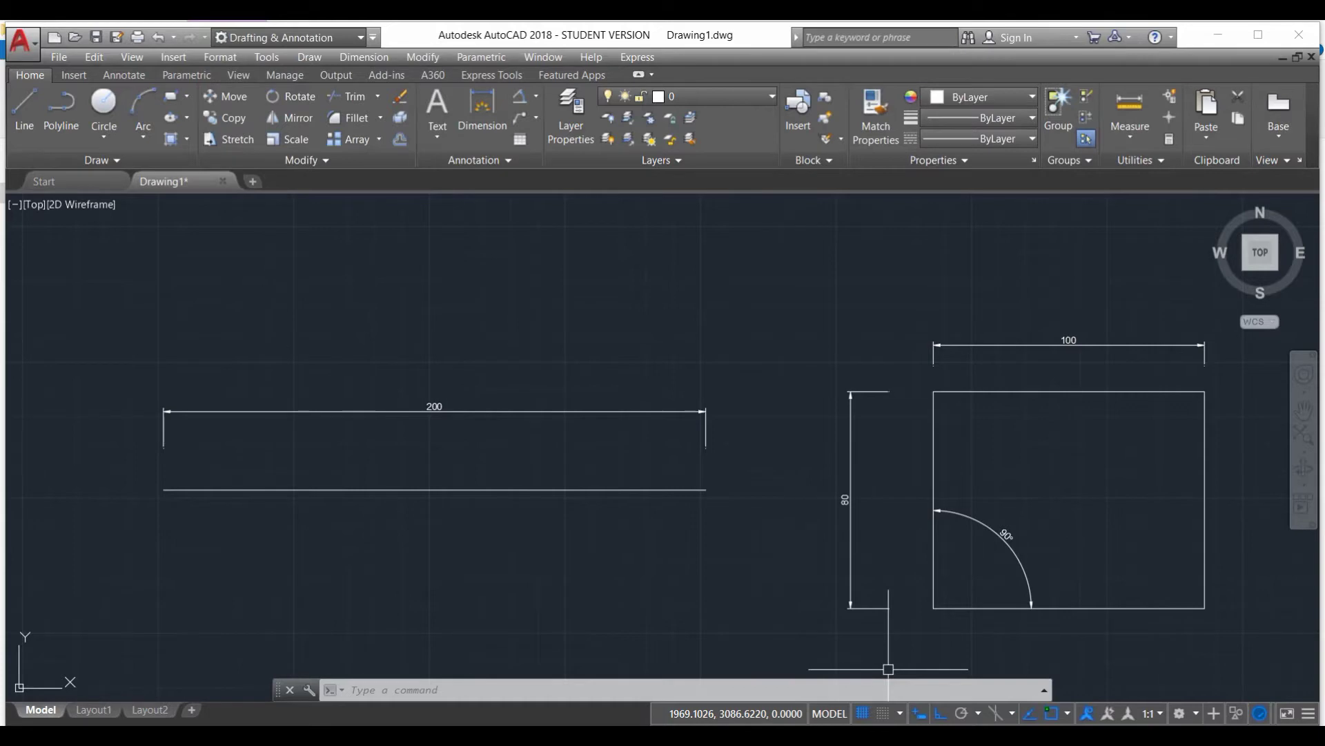
- Open the Standard dimension style for modification, showing its Lines settings
type("d")
key("Return")
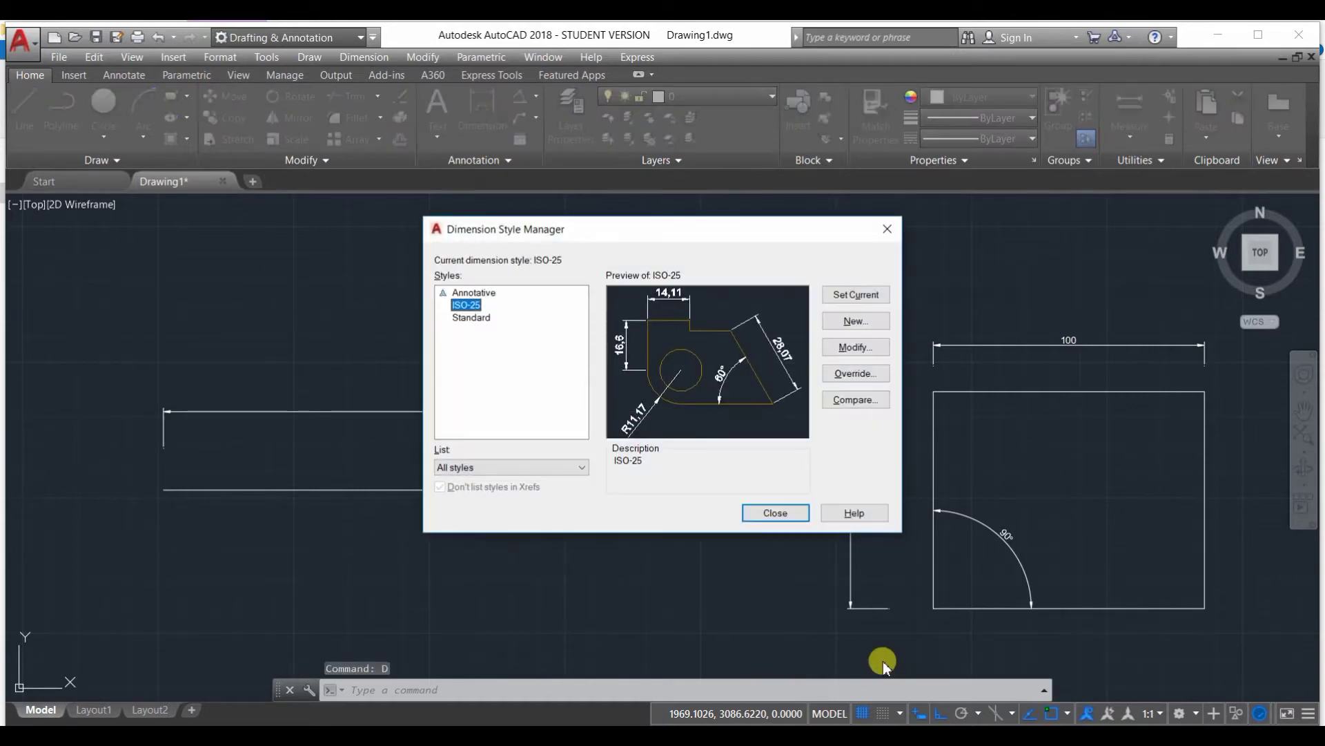
left_click(483, 317)
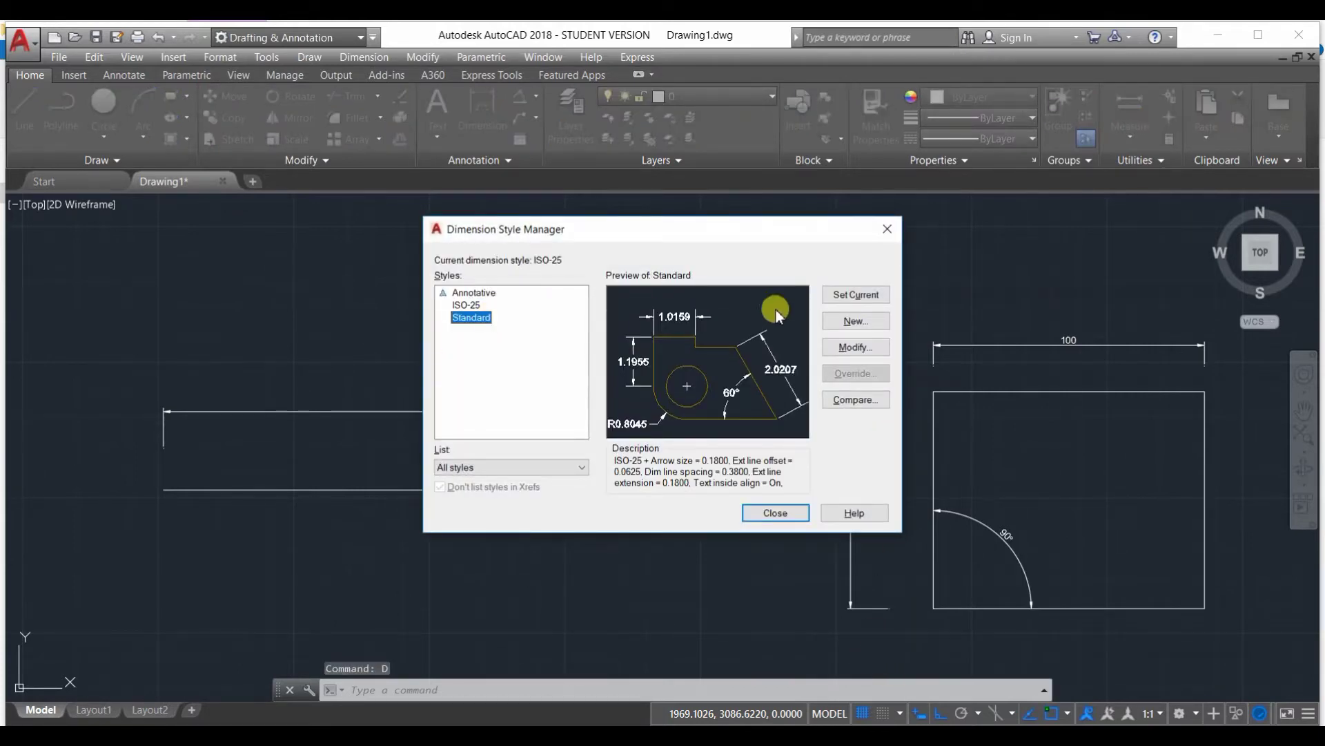
left_click(851, 347)
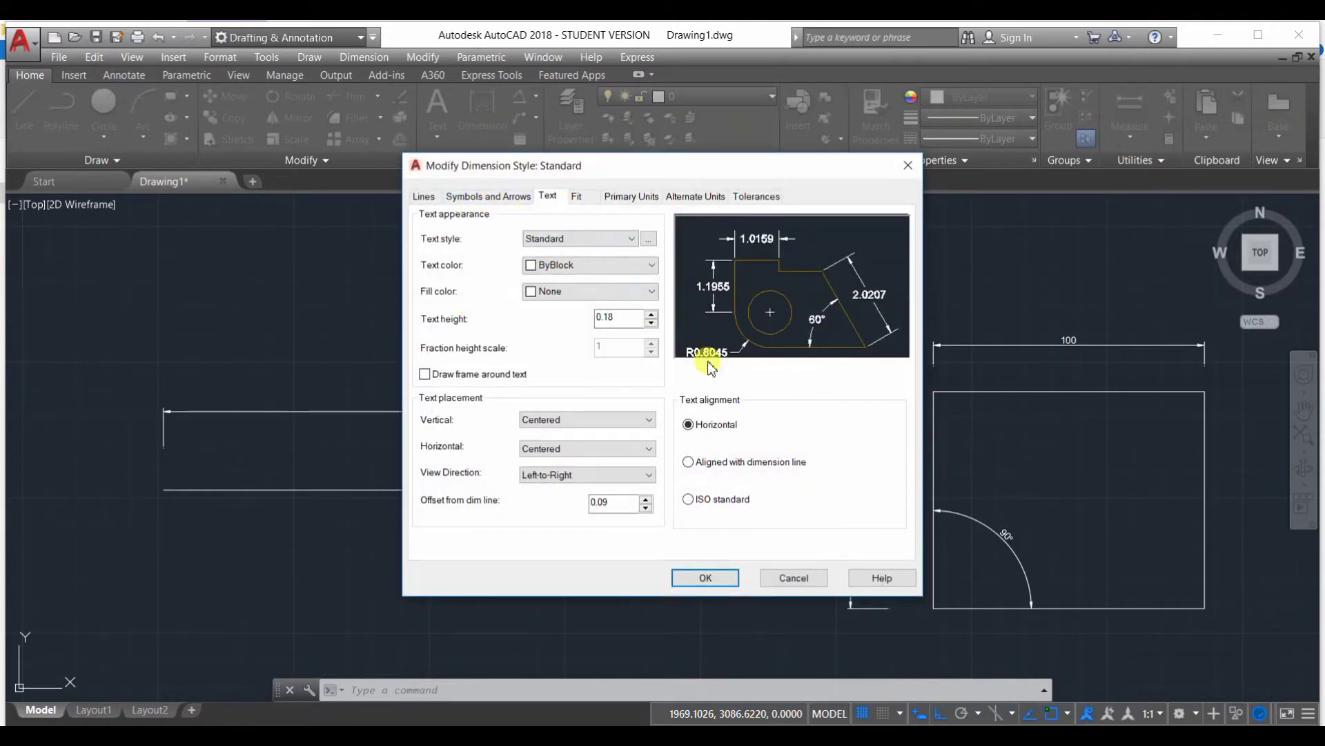
left_click(424, 196)
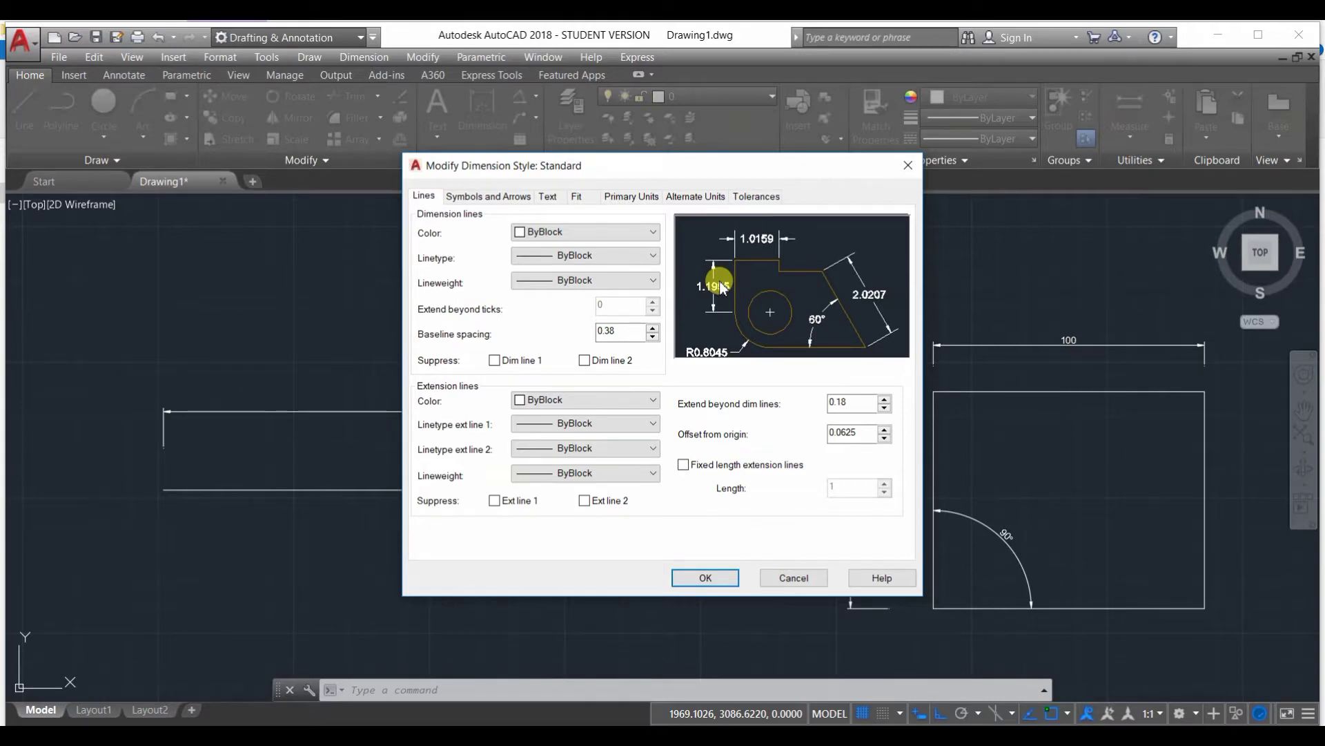
- Set the dimension-line colour to Green after trying red and yellow
left_click(577, 238)
left_click(566, 271)
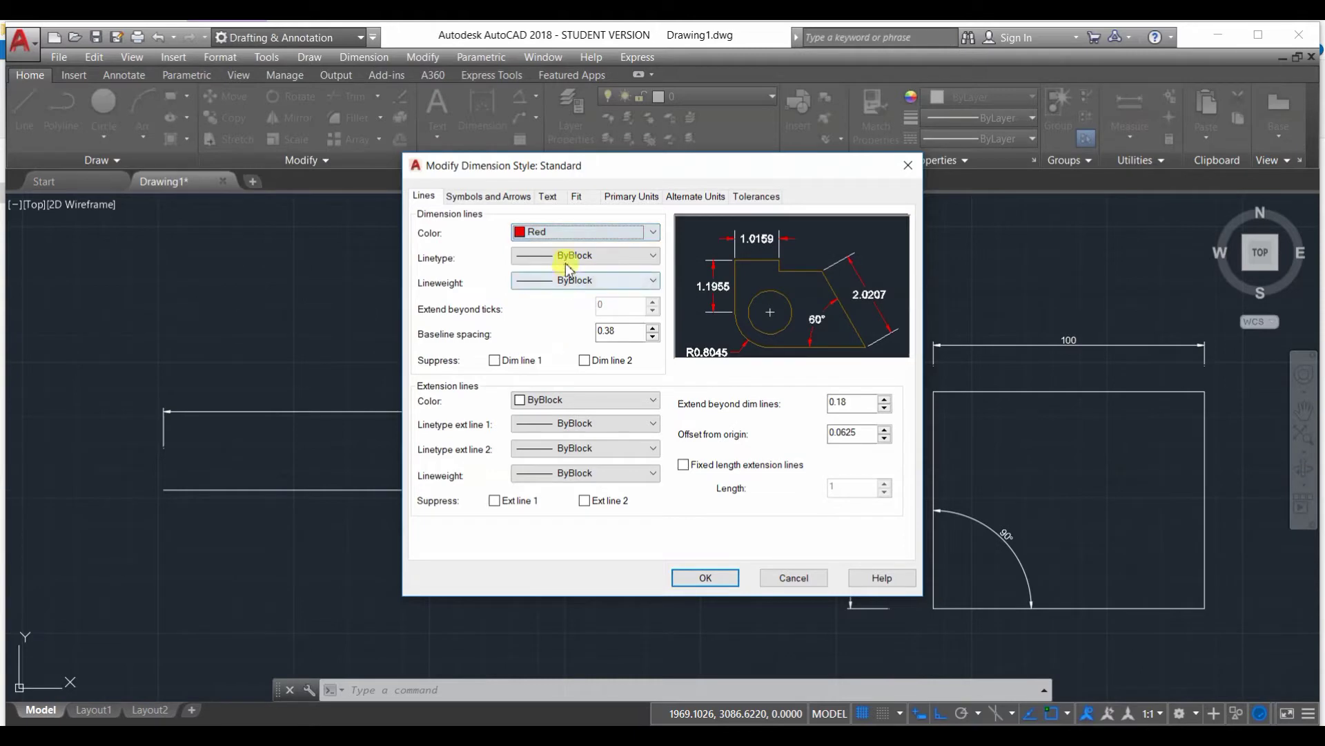
left_click(611, 232)
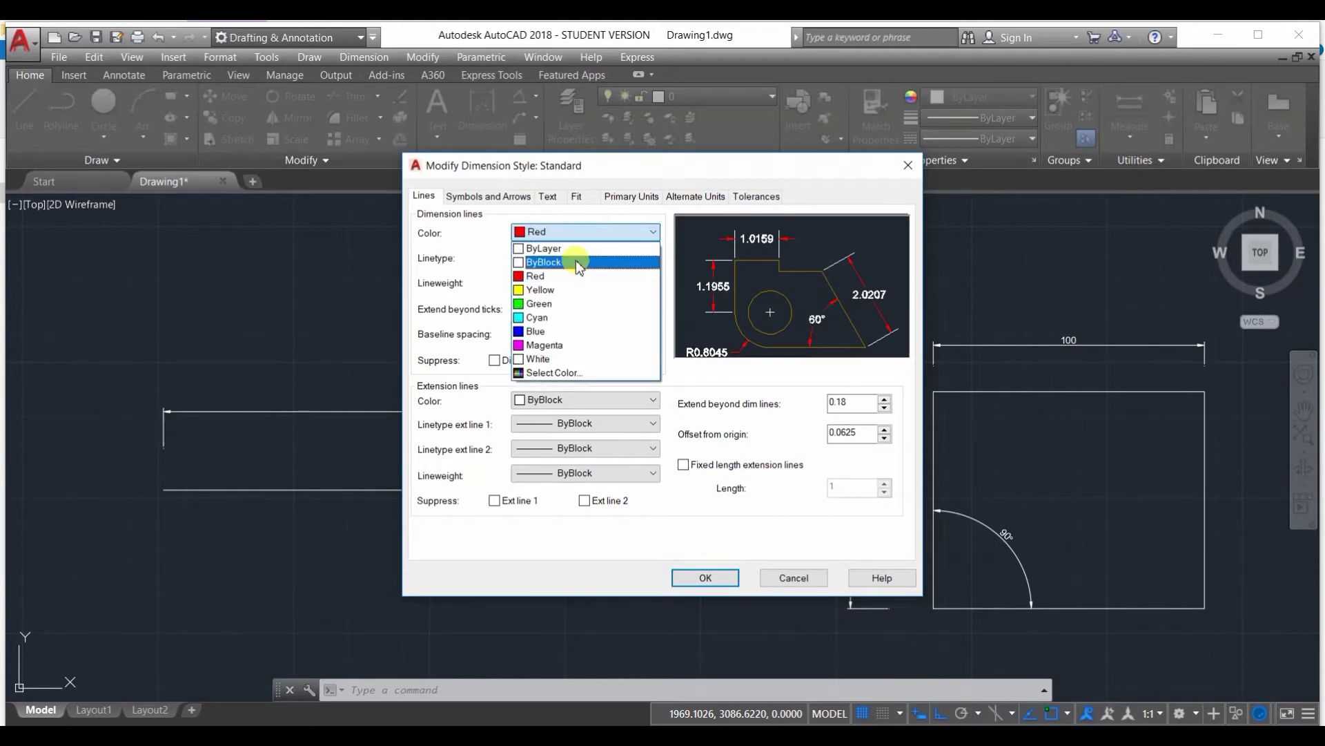
left_click(566, 290)
left_click(571, 235)
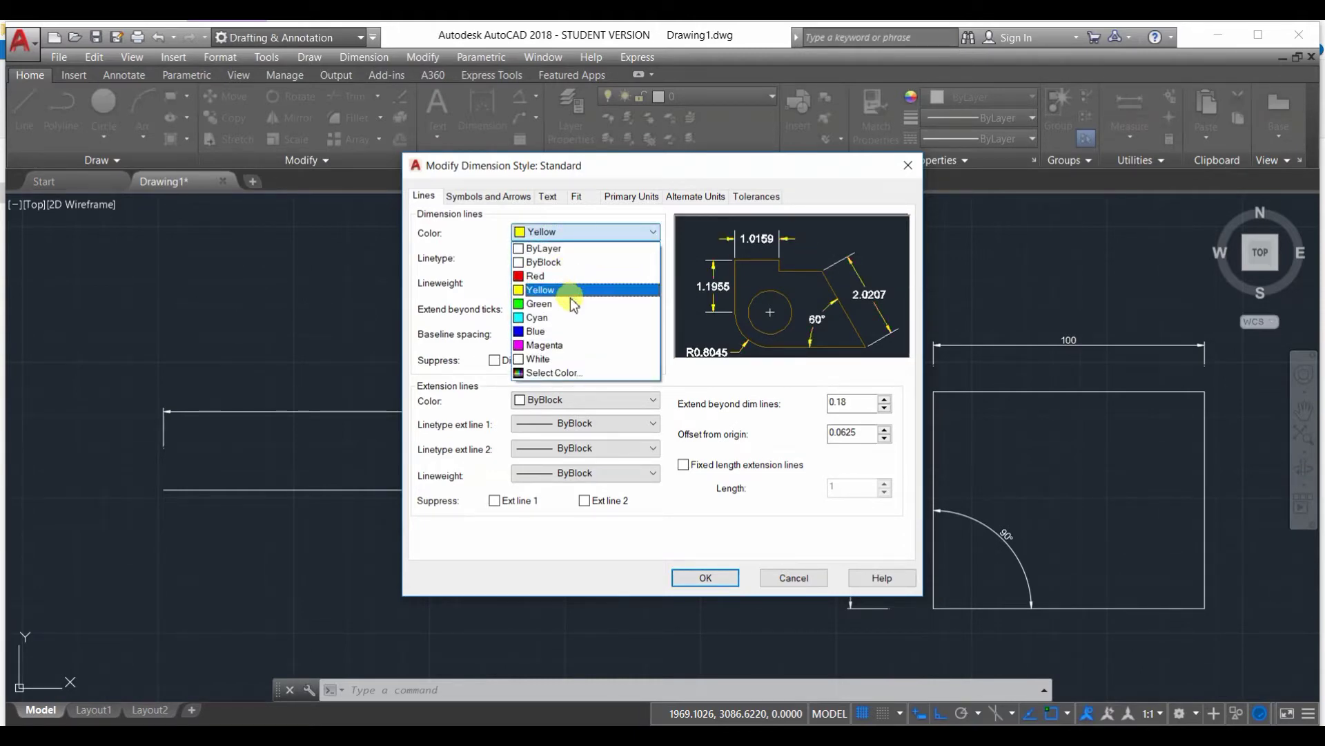
left_click(571, 303)
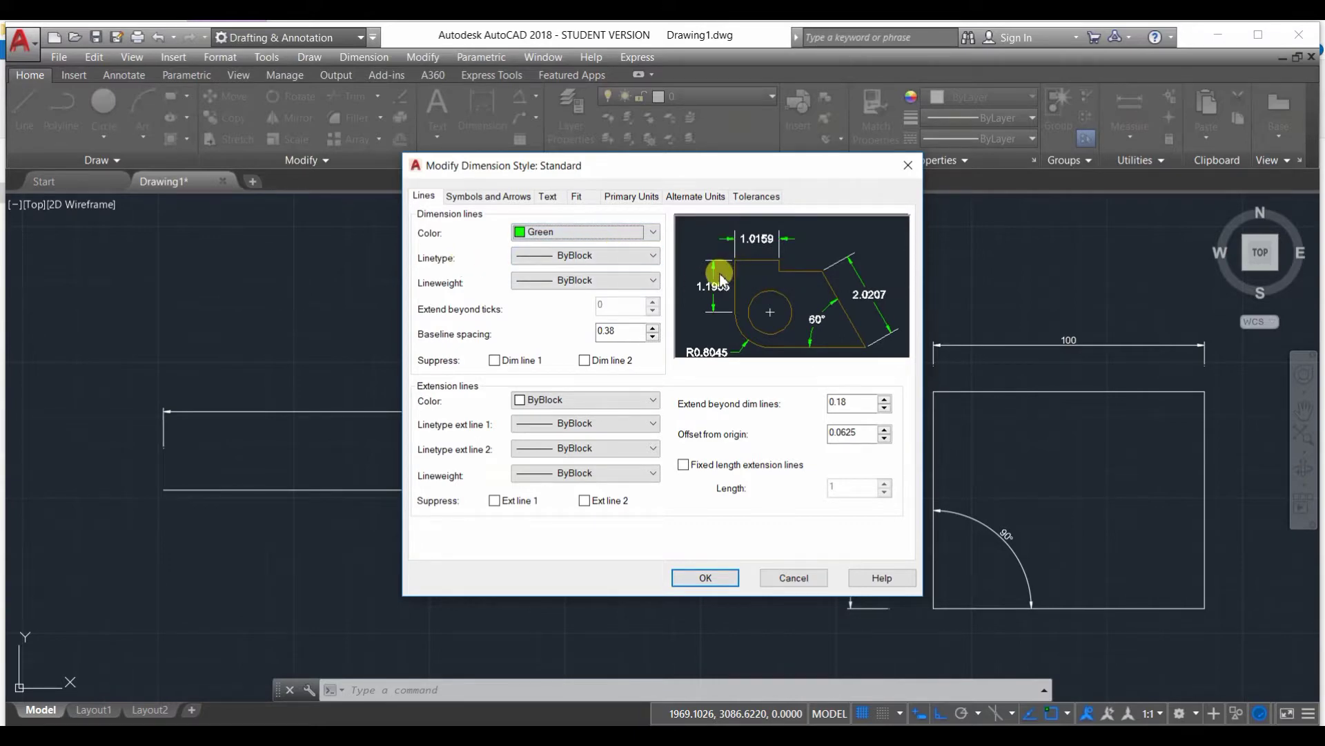
- Keep the dimension-line linetype at ByBlock and browse for other linetypes
left_click(591, 257)
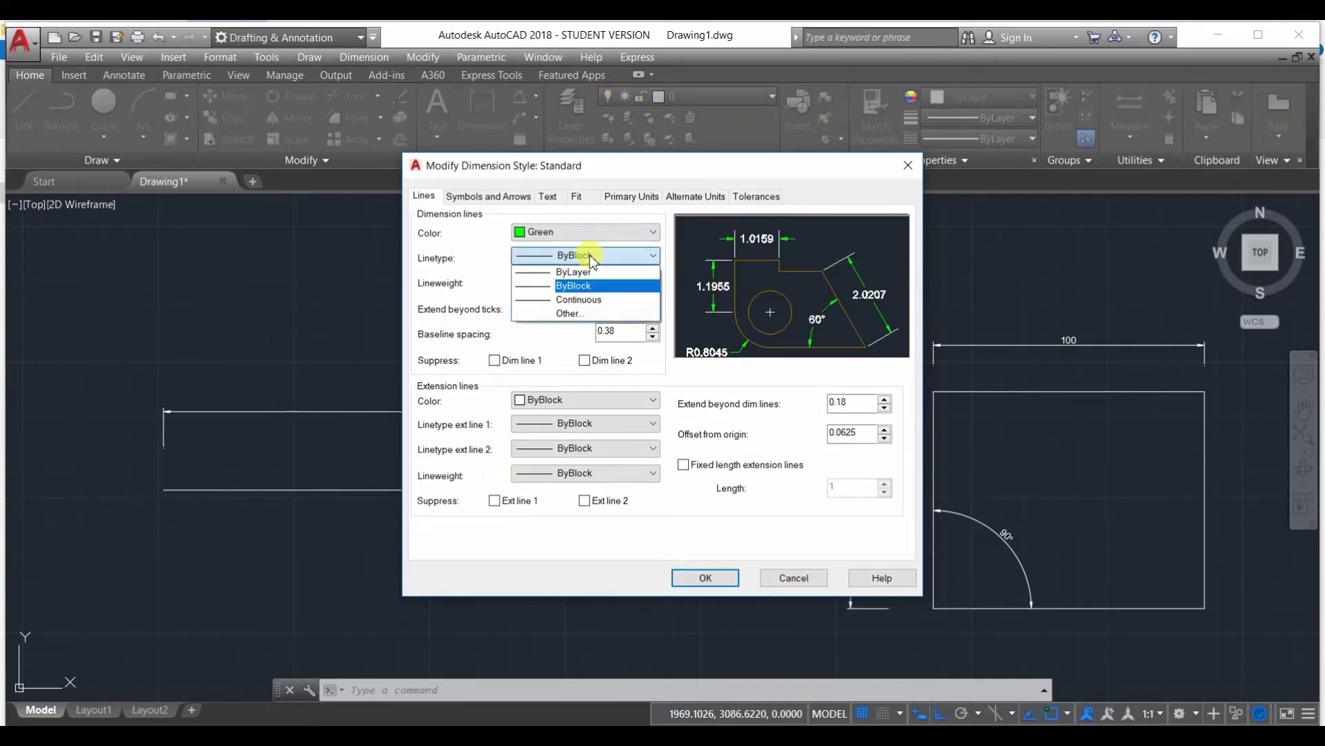
left_click(585, 272)
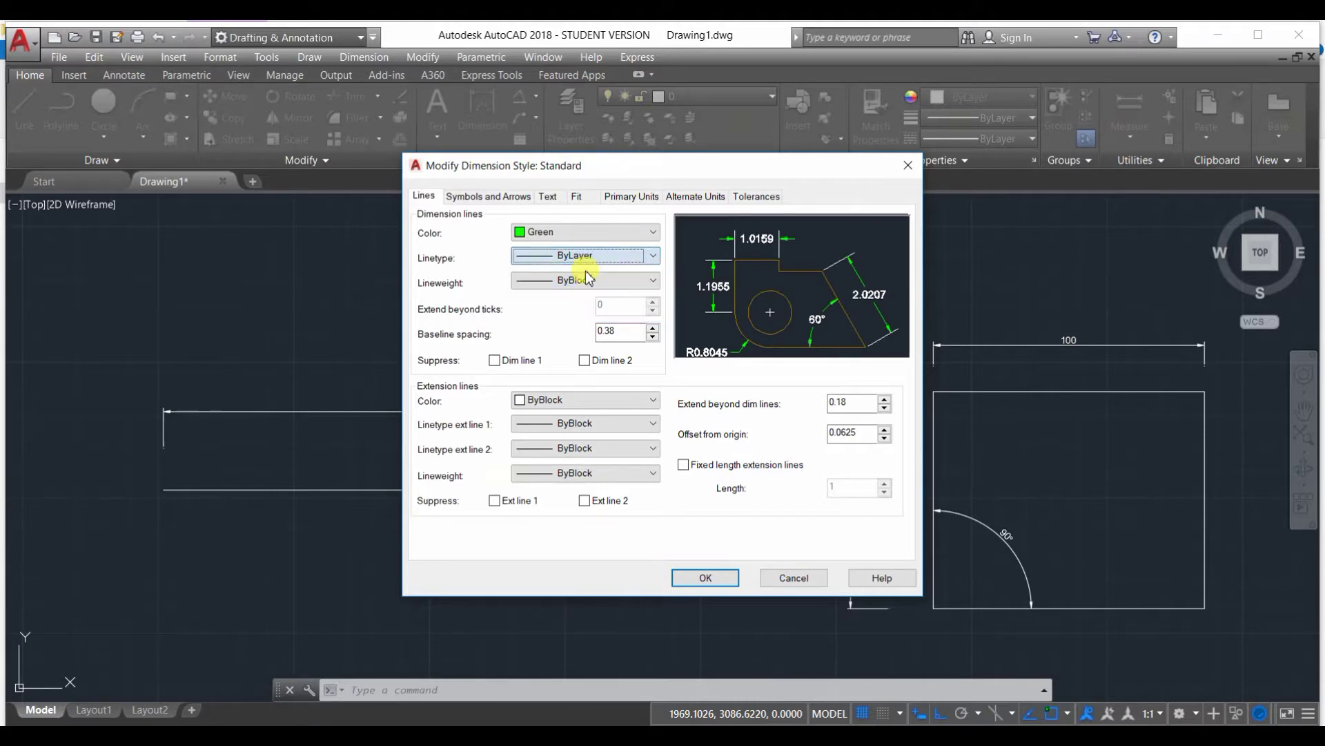
left_click(586, 256)
left_click(586, 284)
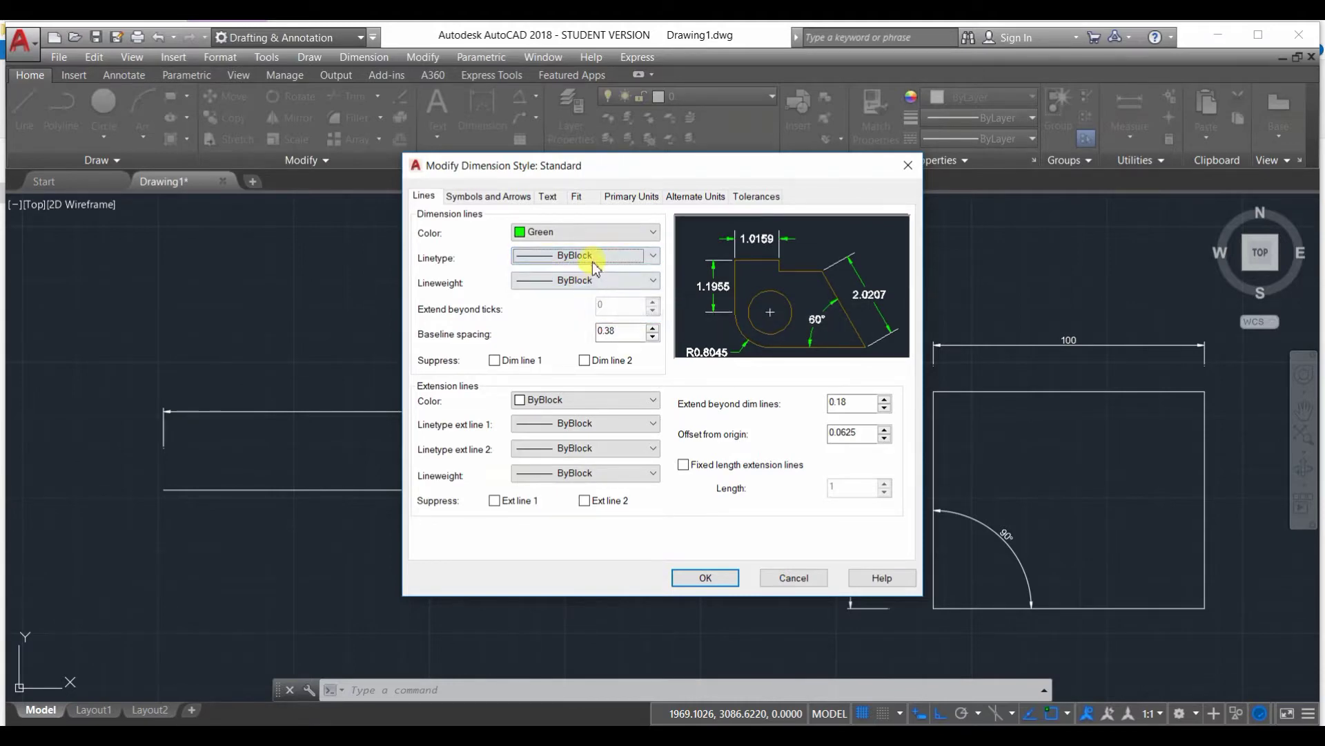
left_click(593, 257)
left_click(584, 314)
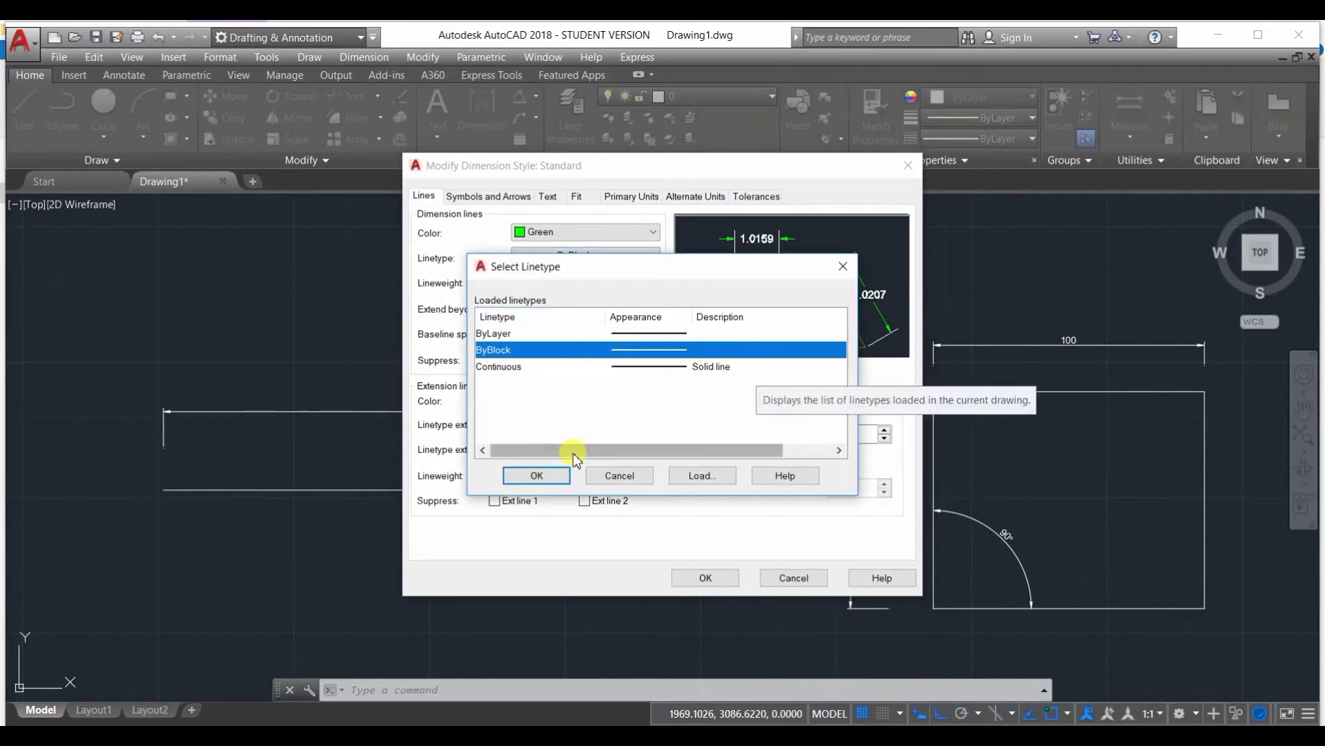
- Load the ACAD_ISO06W100 linetype while keeping the dimension linetype ByBlock
left_click(704, 475)
scroll(654, 402, "down", 2)
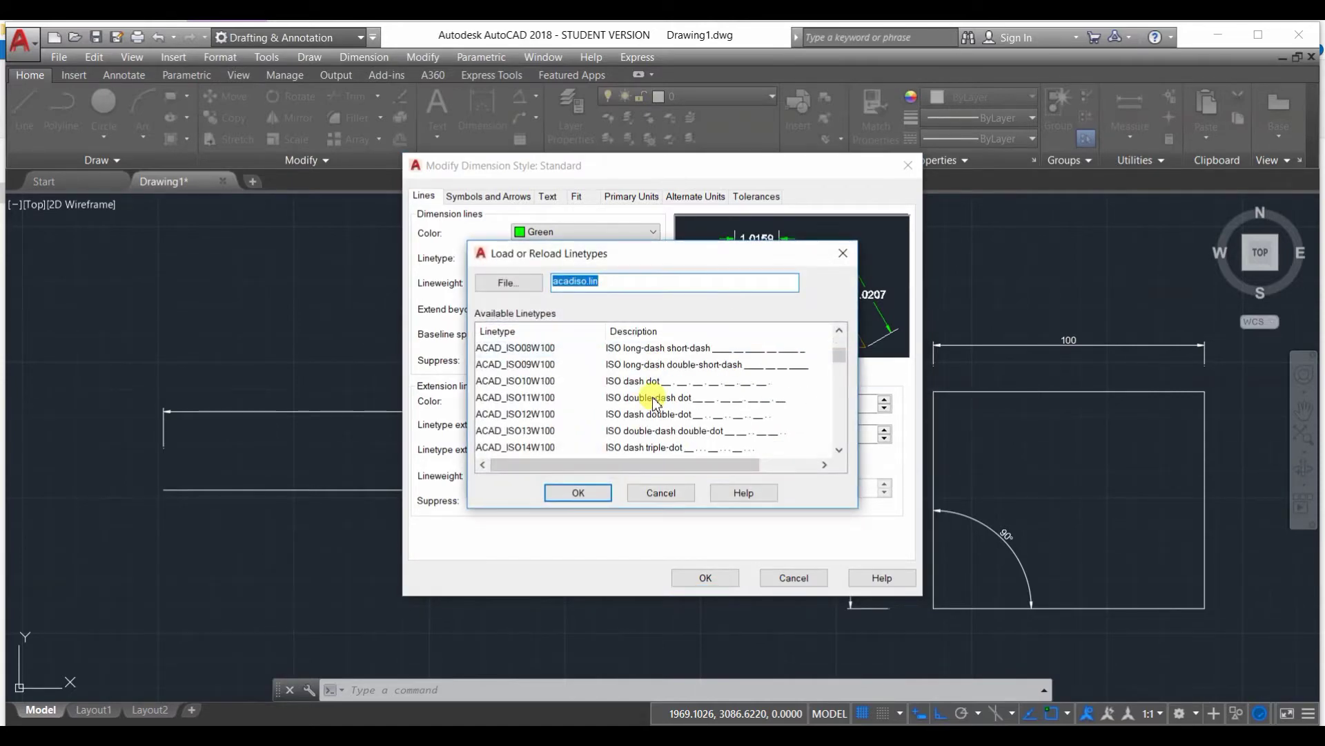
scroll(662, 393, "up", 1)
left_click(711, 364)
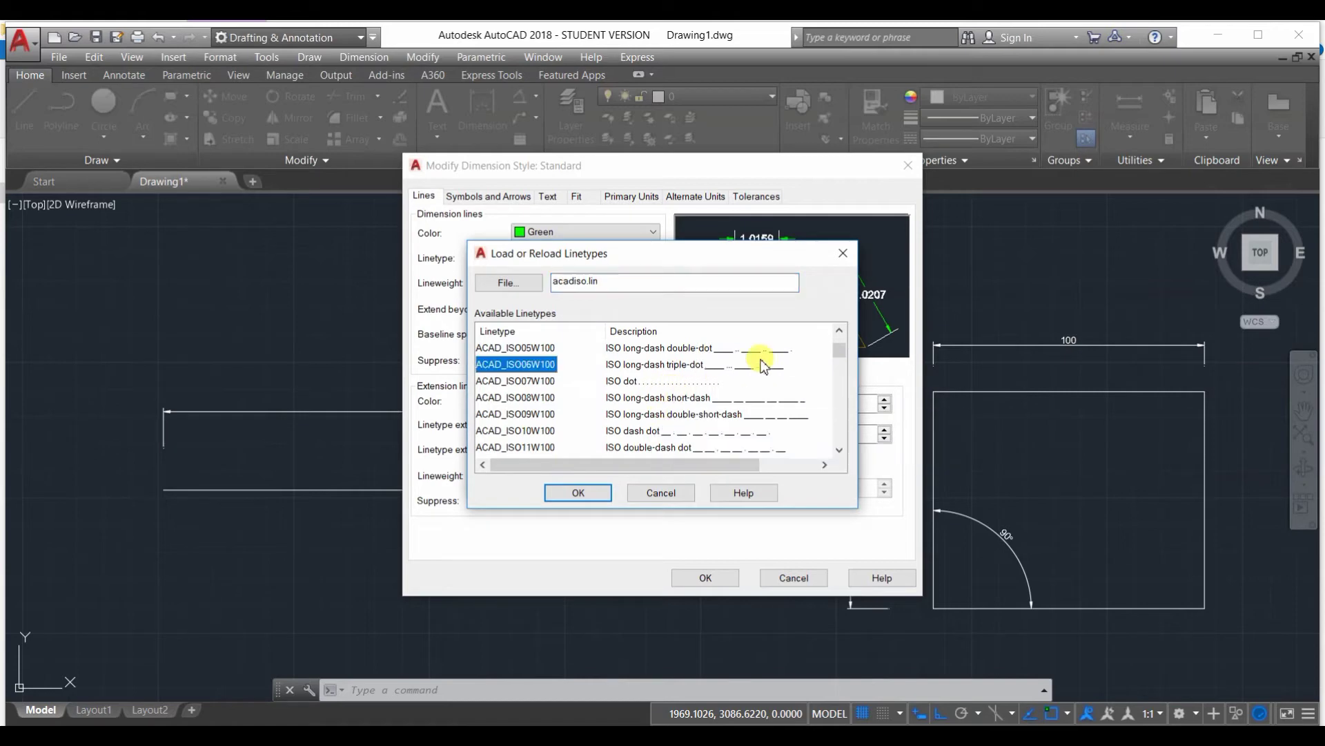
left_click(589, 493)
left_click(539, 475)
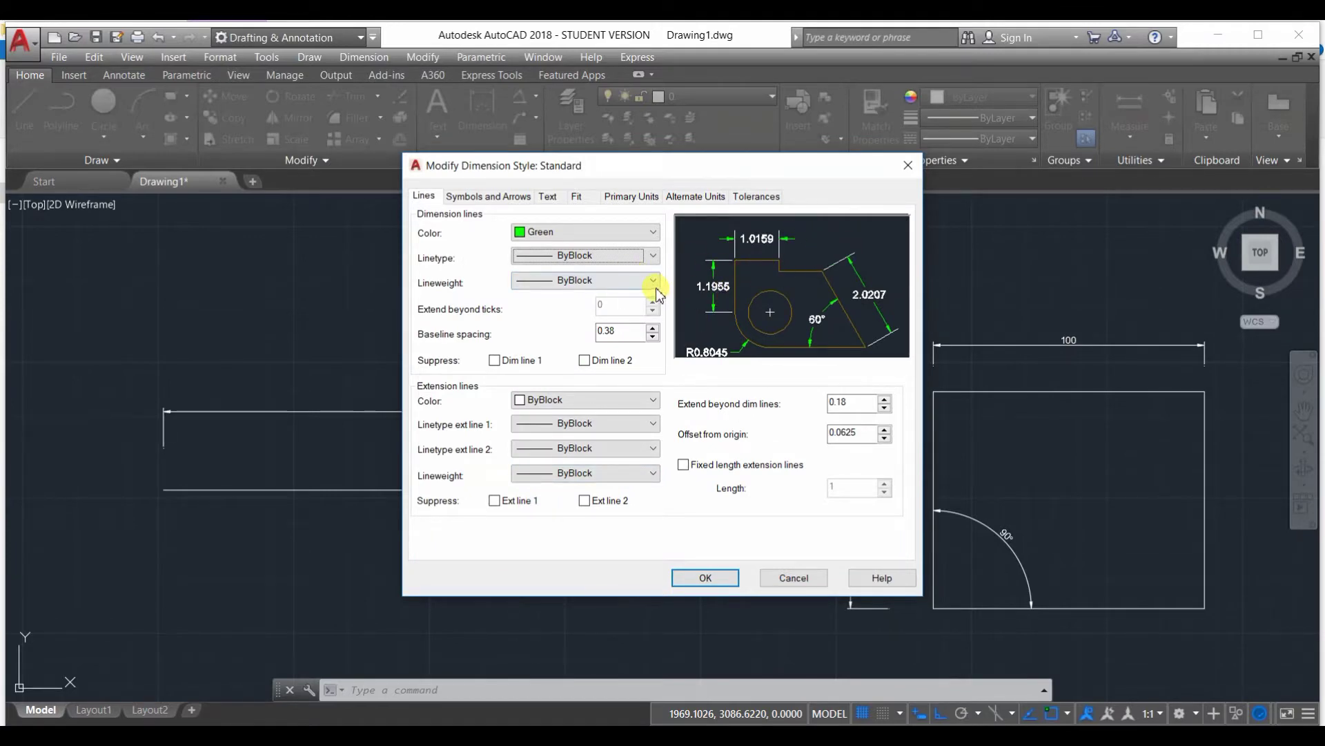
- Set the dimension-line lineweight to 0.30 mm
left_click(594, 288)
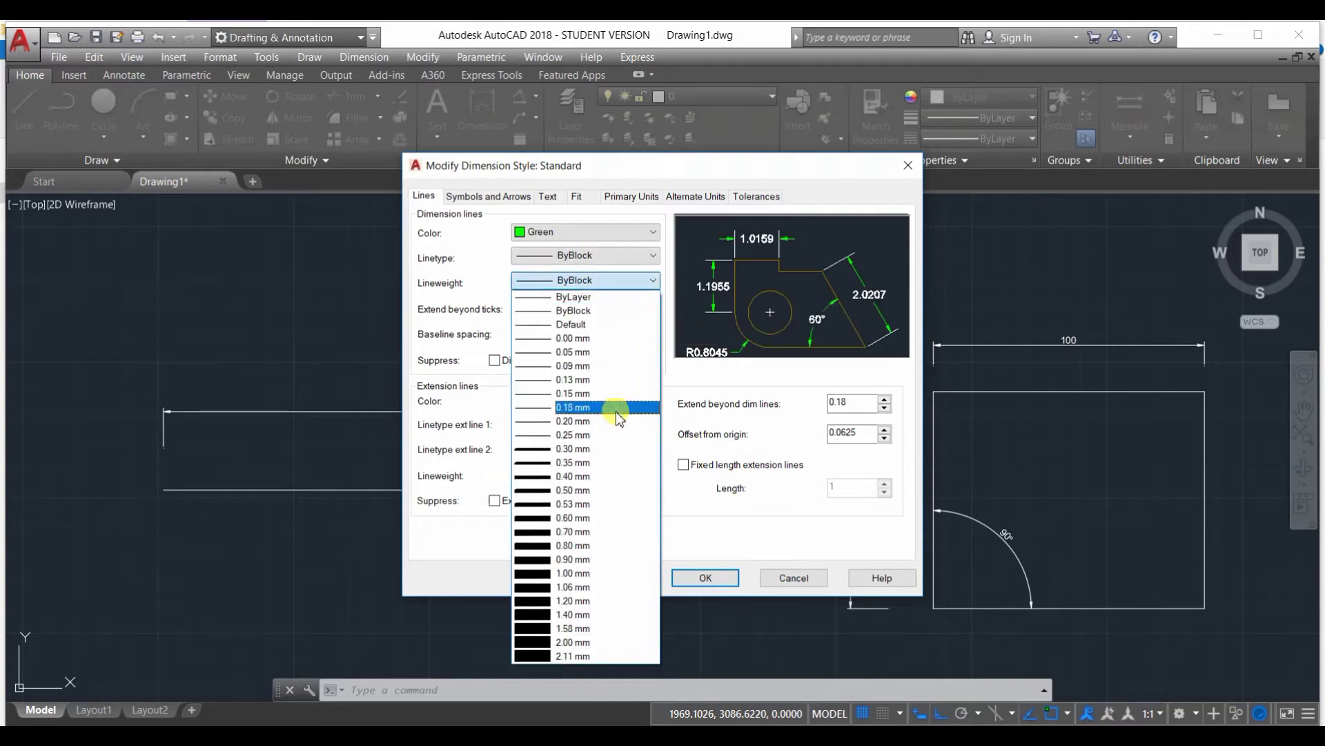
left_click(573, 449)
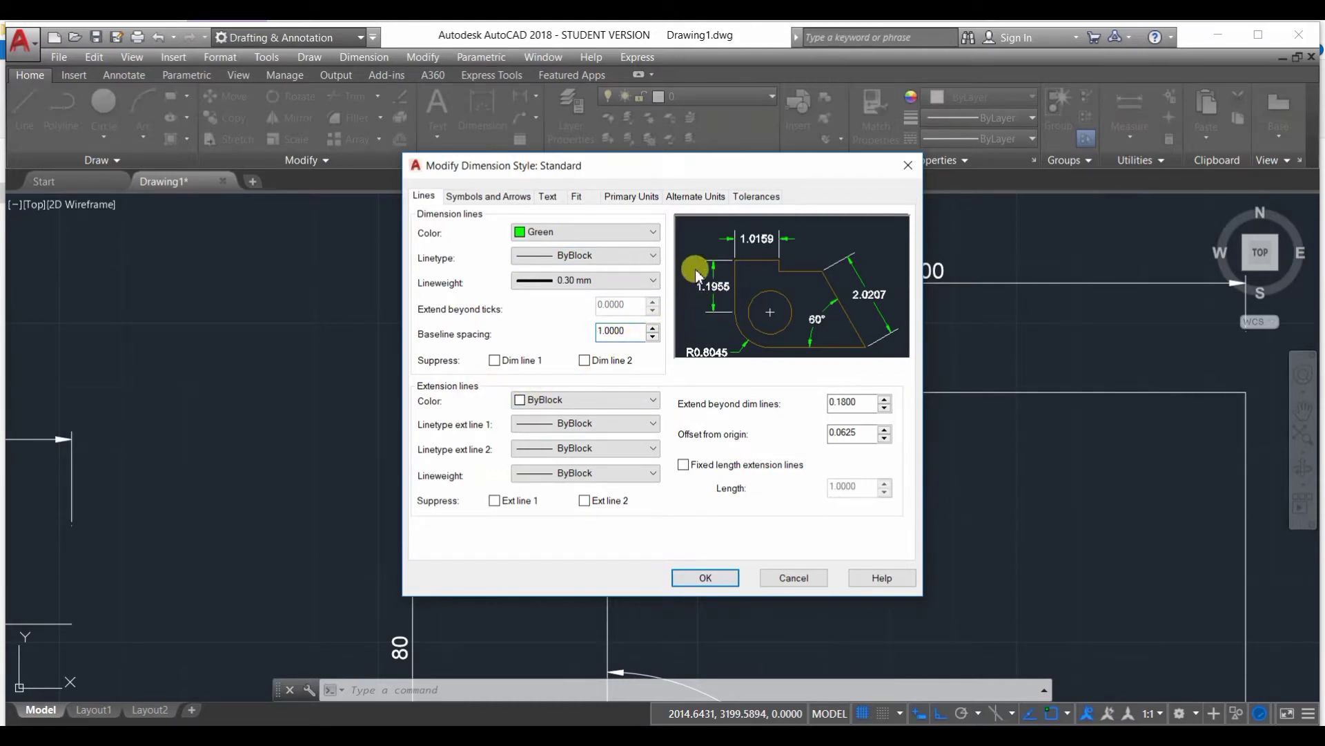
- Make the extension lines yellow
left_click(558, 400)
left_click(551, 442)
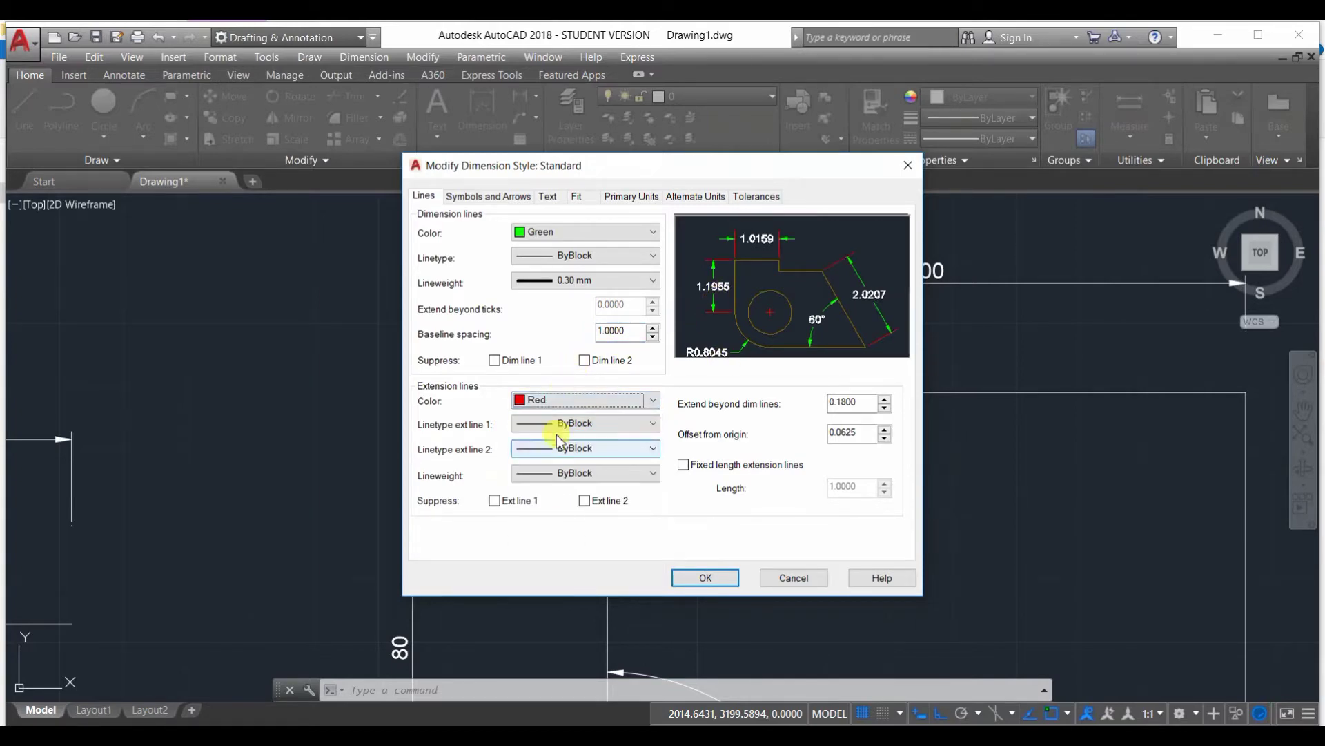
left_click(563, 401)
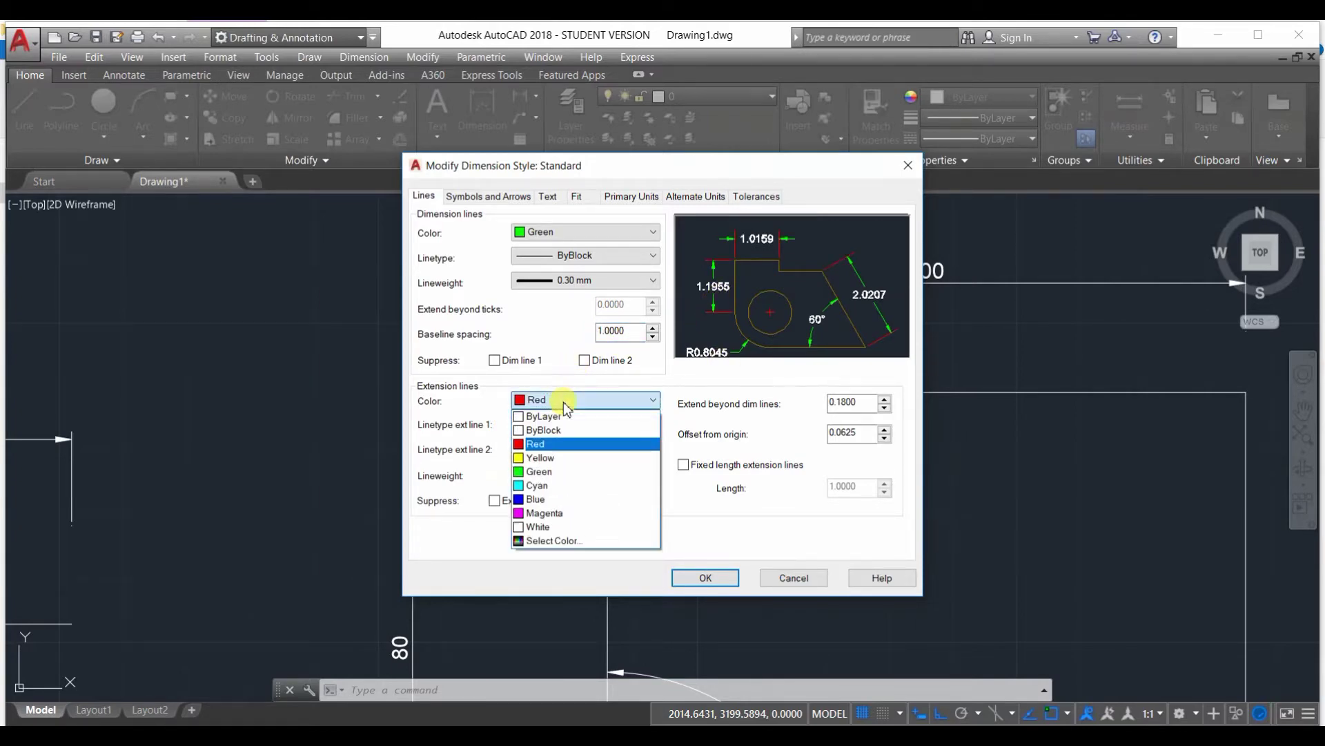
left_click(591, 456)
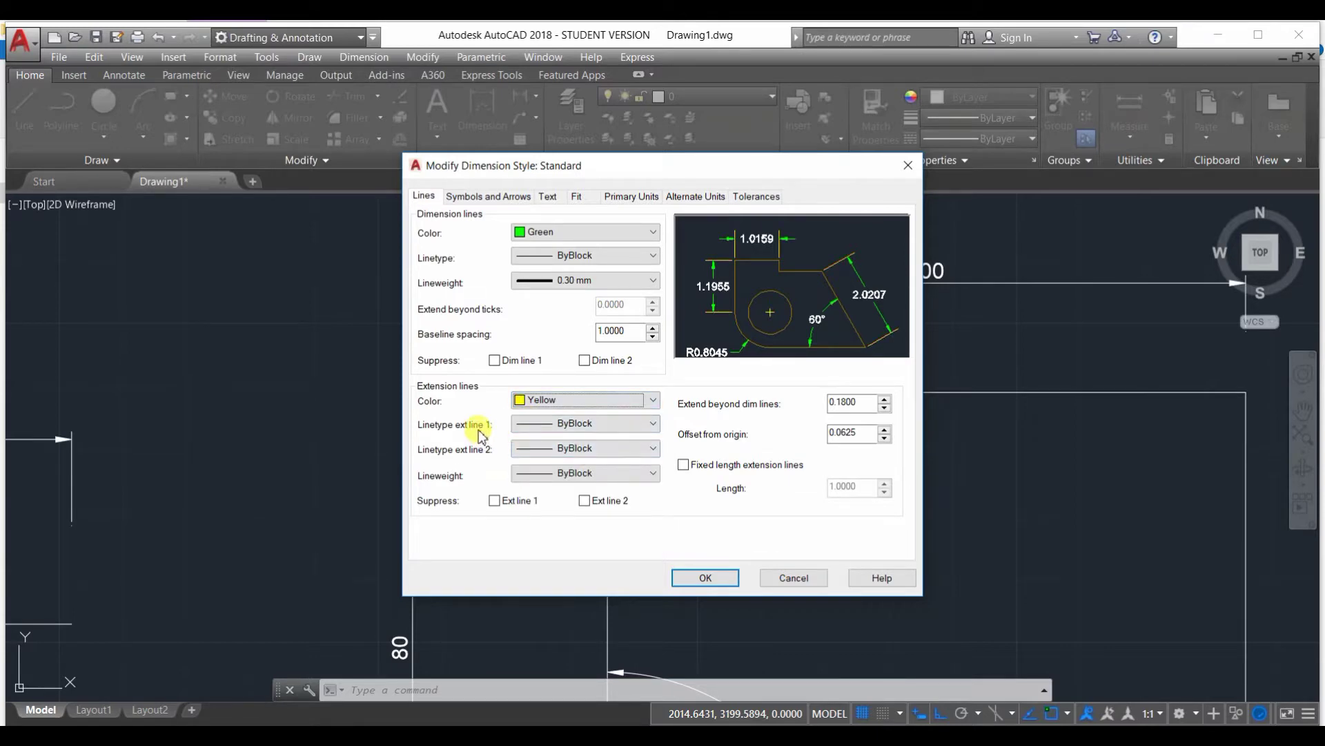
- Set extension line 1's linetype to ACAD_ISO06W100
left_click(586, 423)
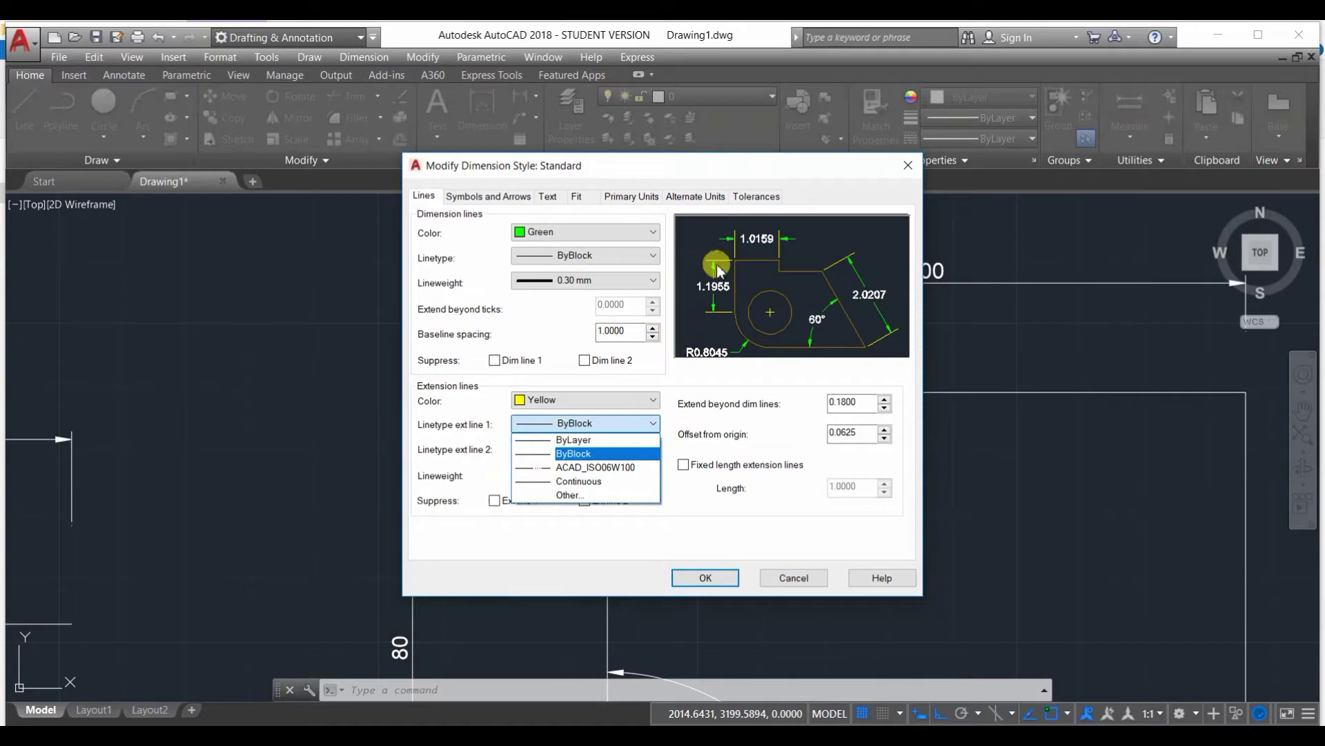
left_click(579, 468)
left_click(552, 423)
left_click(552, 467)
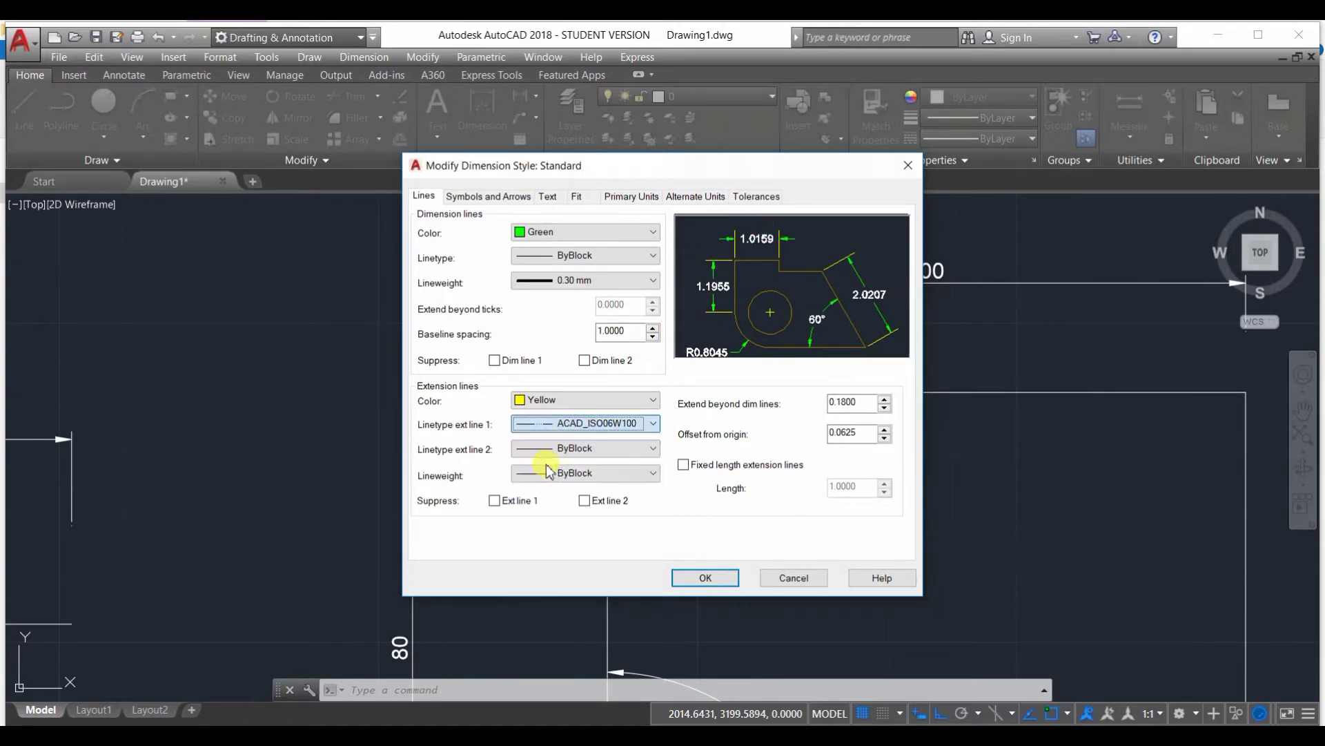
- Load ACAD_ISO10W100 and set extension line 2's linetype to ACAD_ISO06W100
left_click(552, 423)
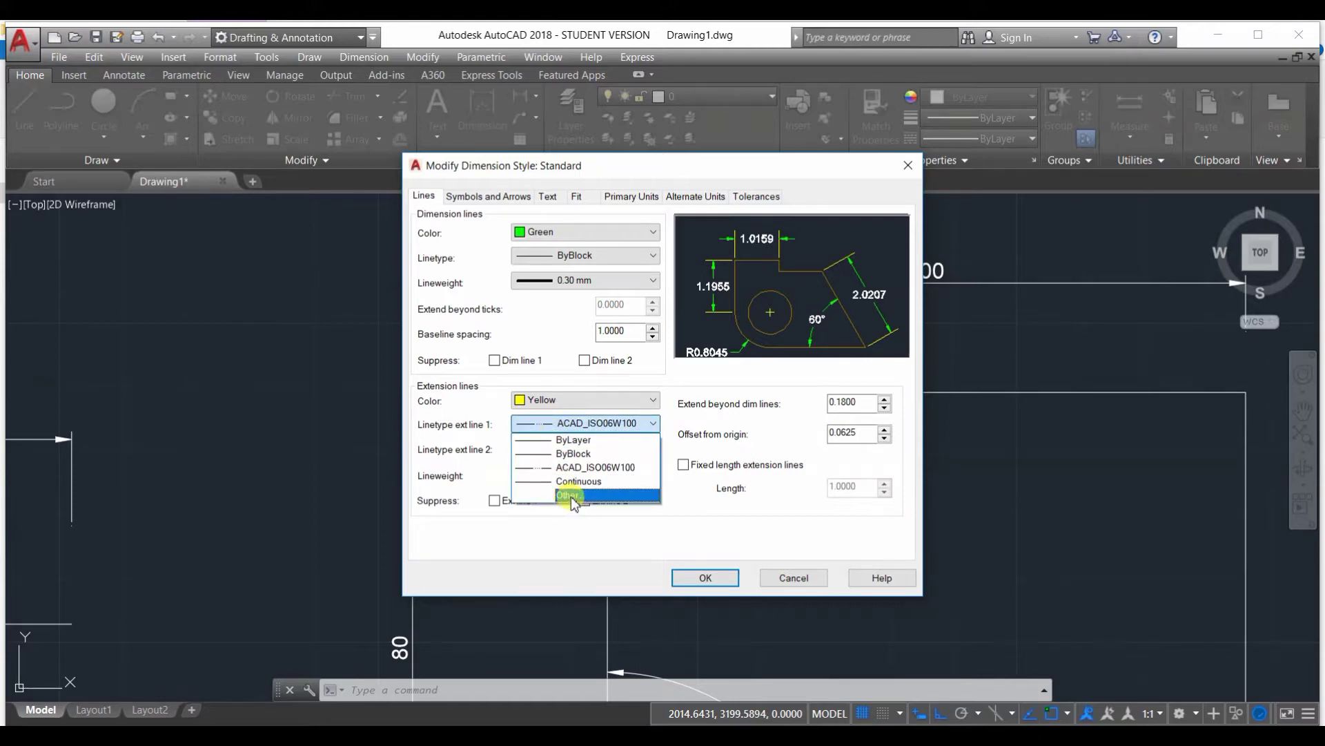
left_click(568, 495)
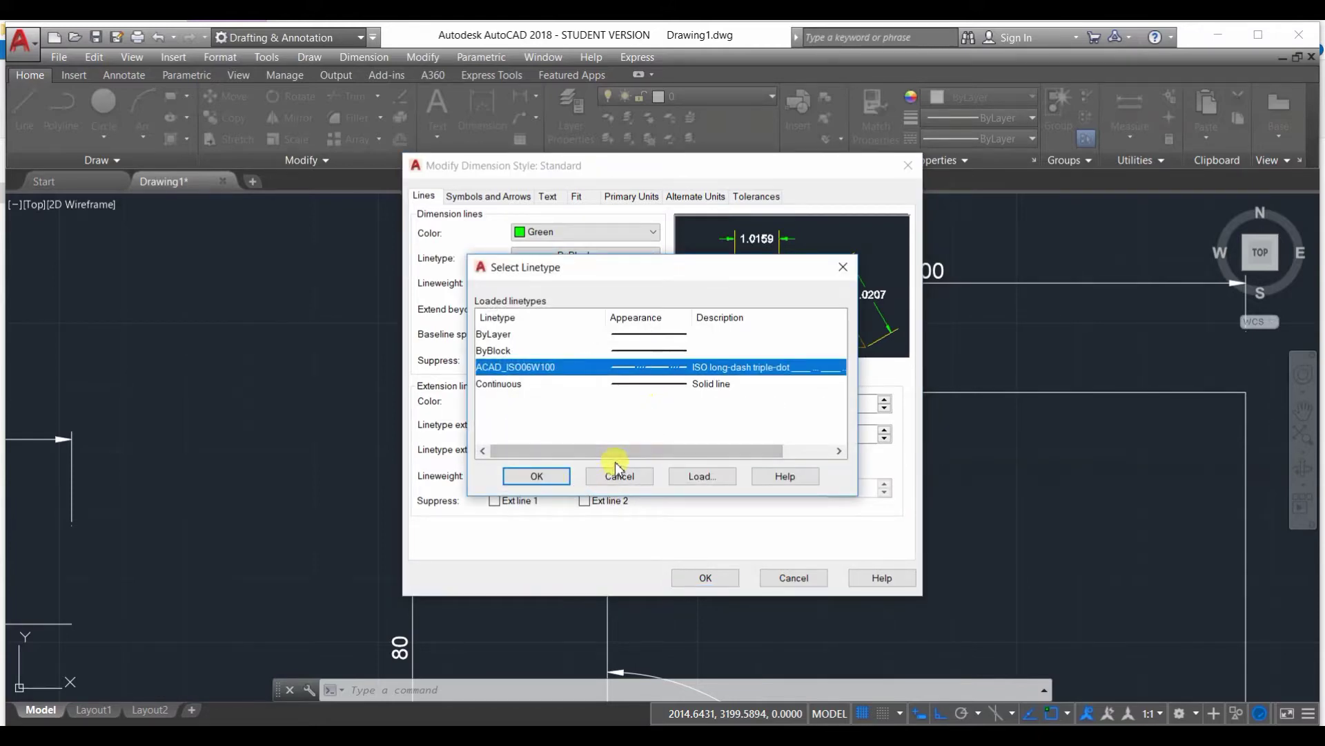
left_click(700, 475)
left_click(703, 398)
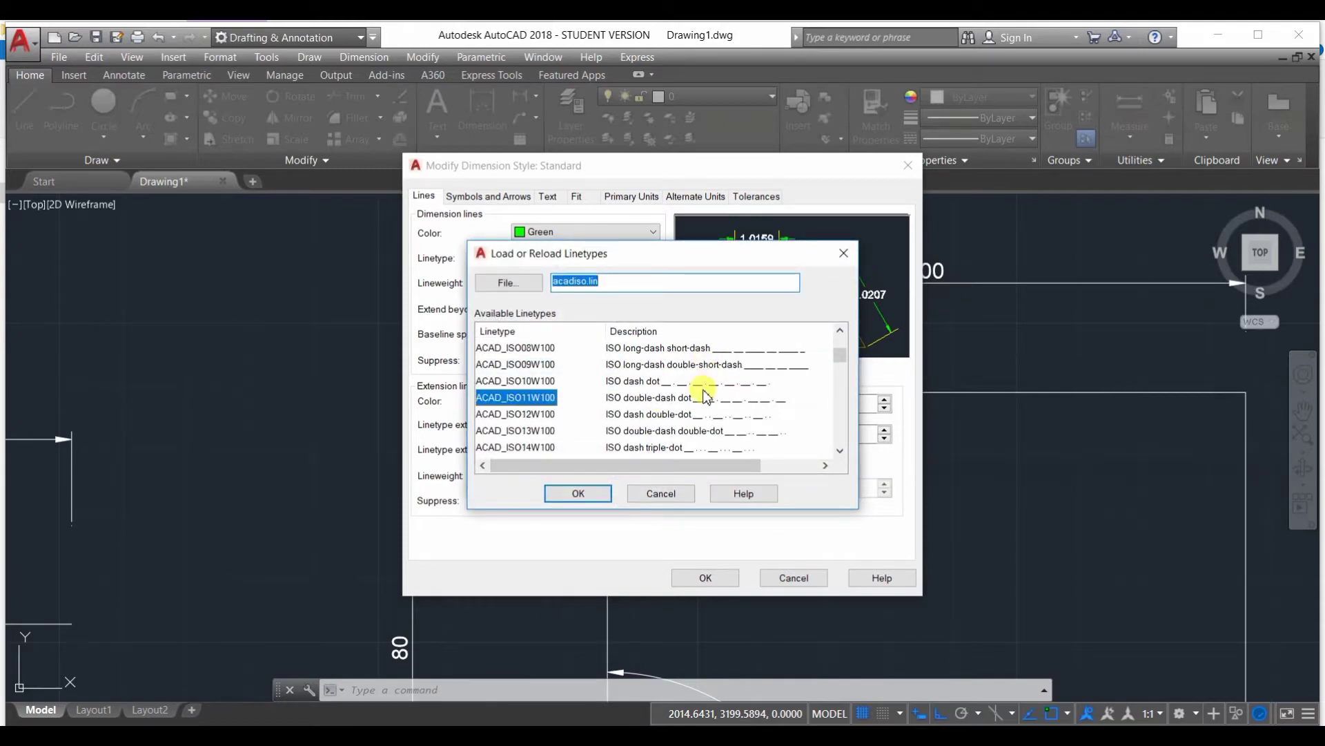
left_click(654, 382)
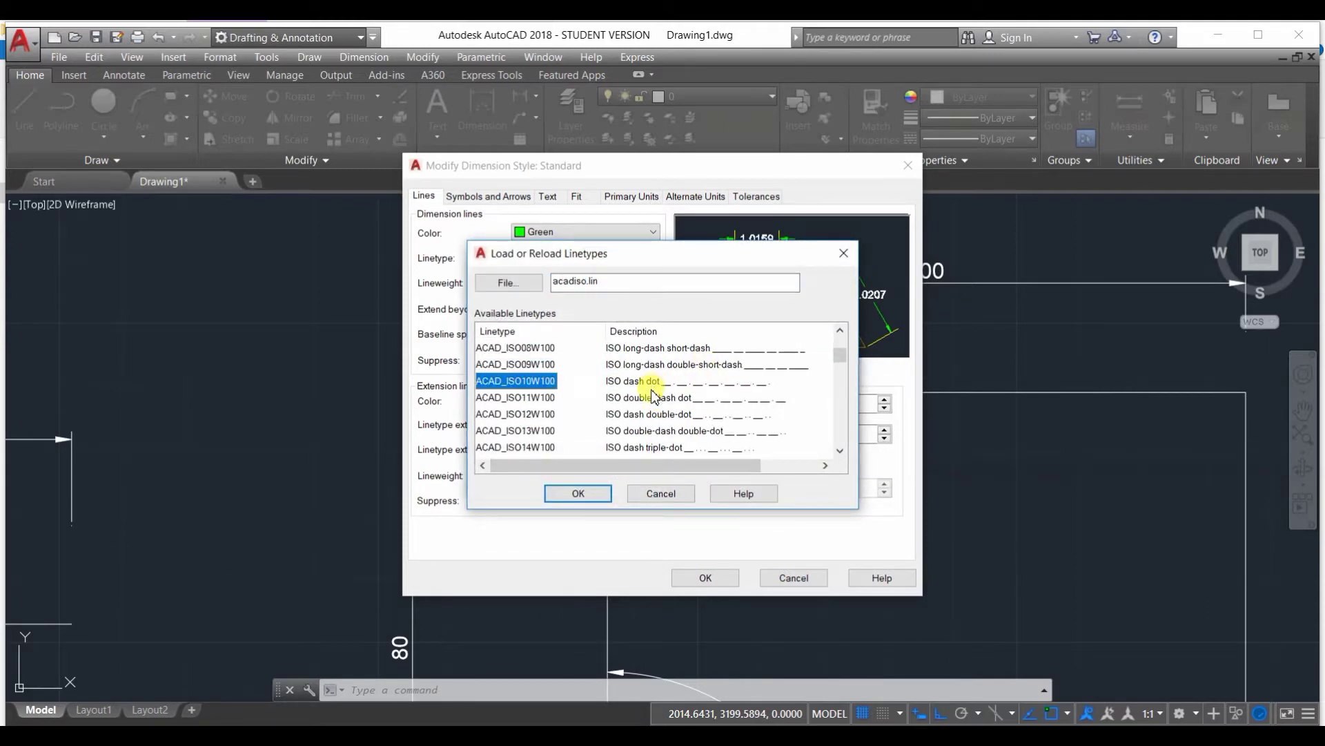
left_click(578, 493)
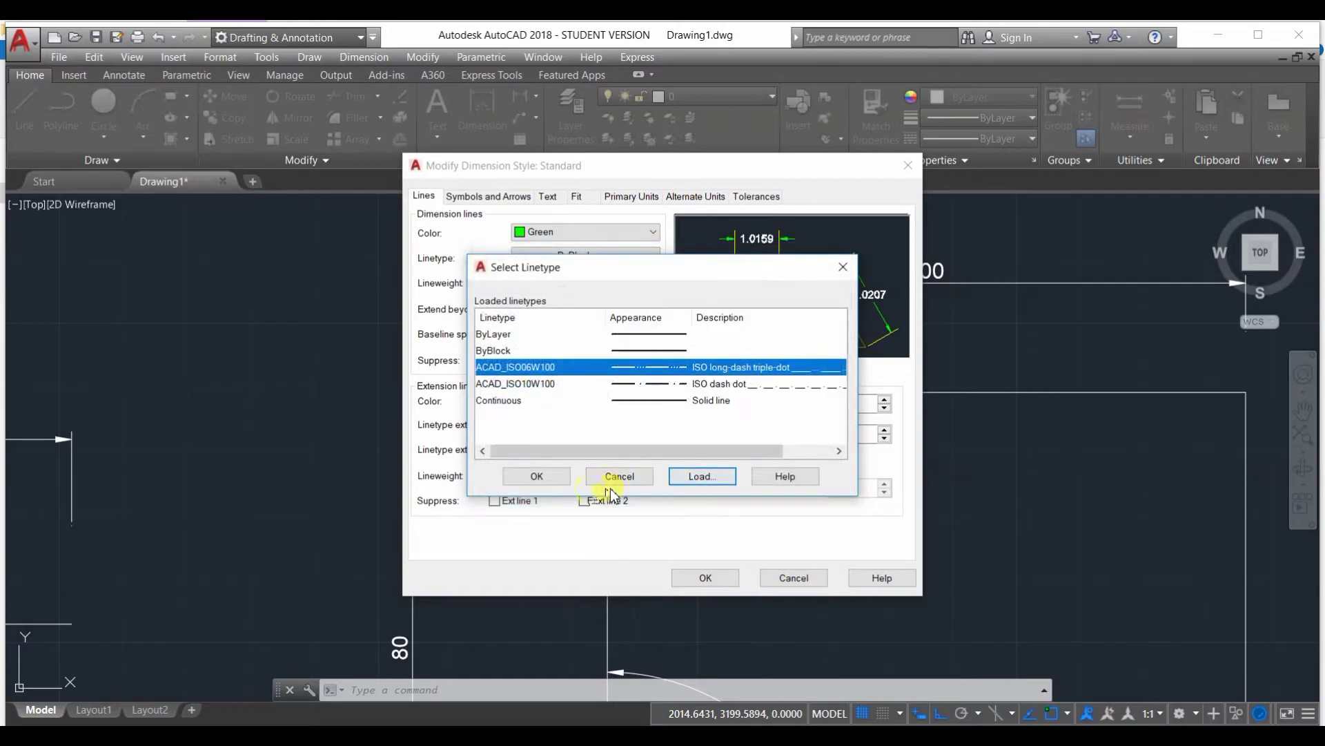
left_click(538, 476)
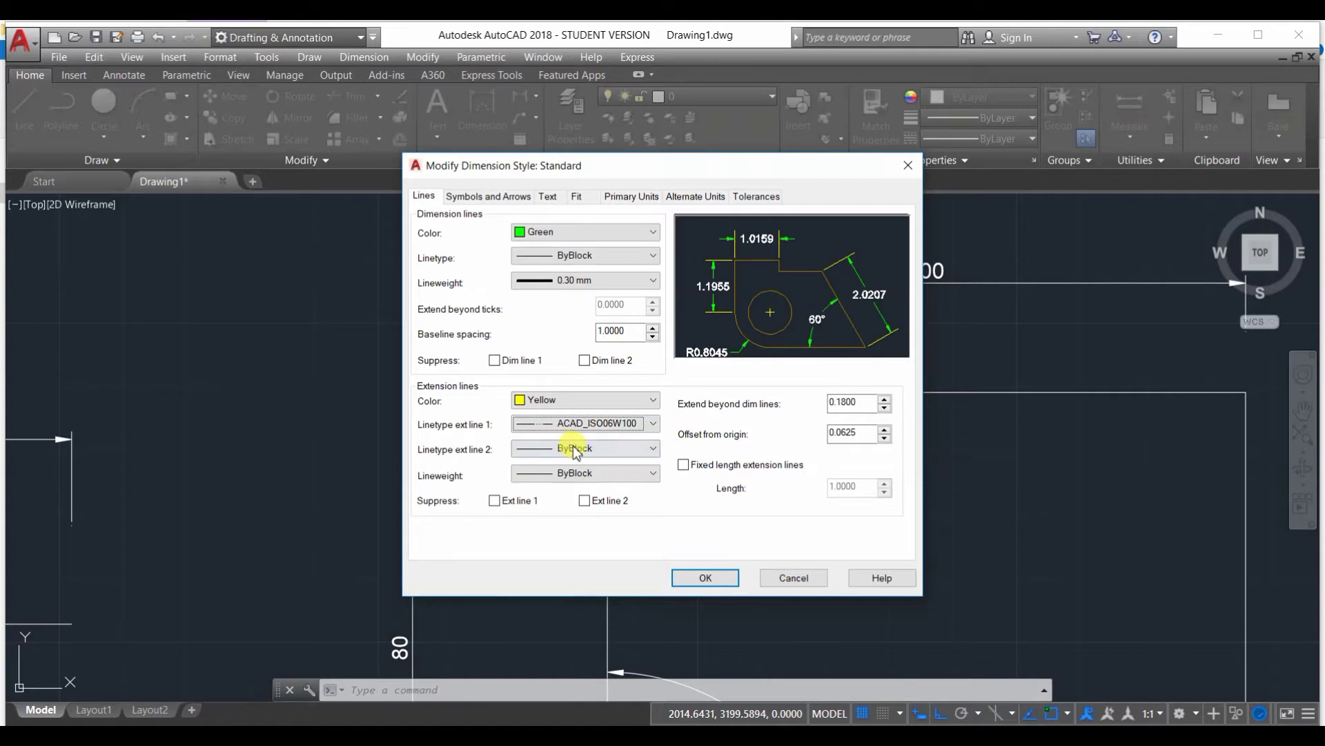
left_click(553, 448)
left_click(586, 492)
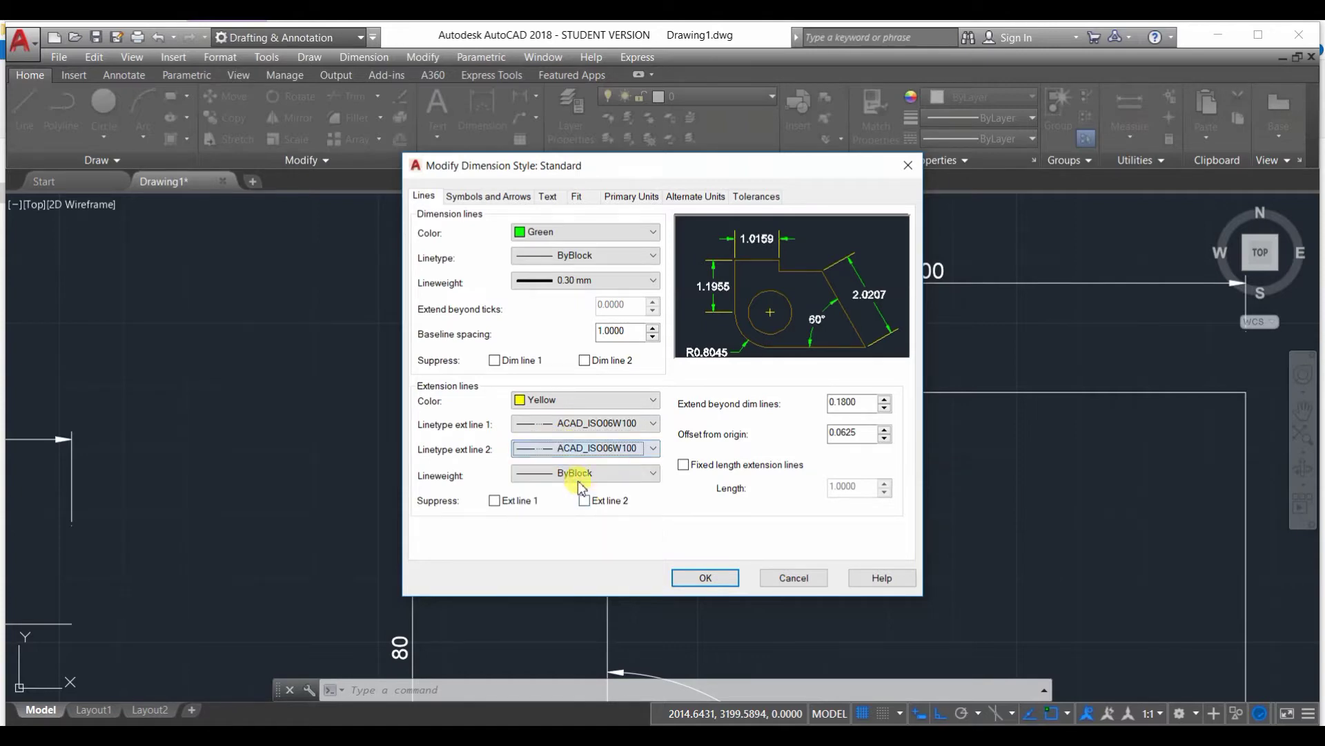
- Set extension-line lineweight to 0.90 mm, leaving both extension lines unsuppressed
left_click(552, 474)
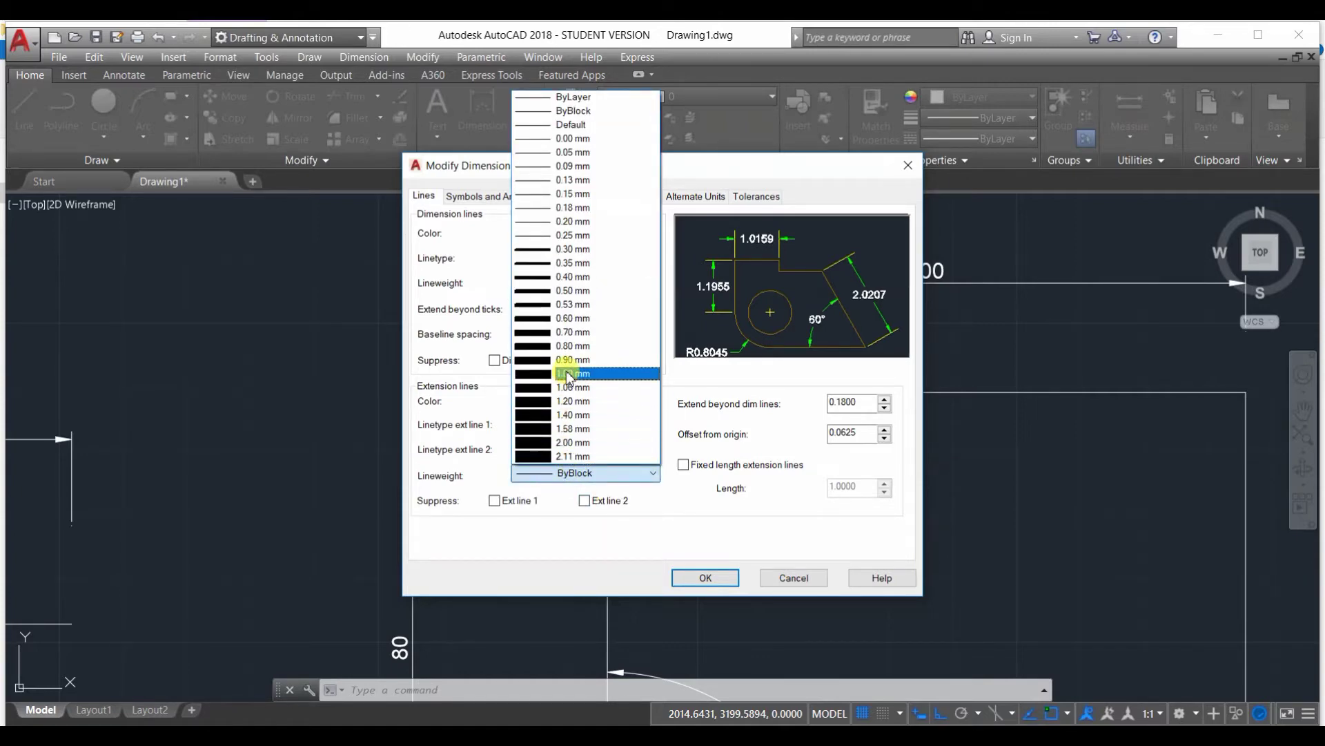
left_click(571, 359)
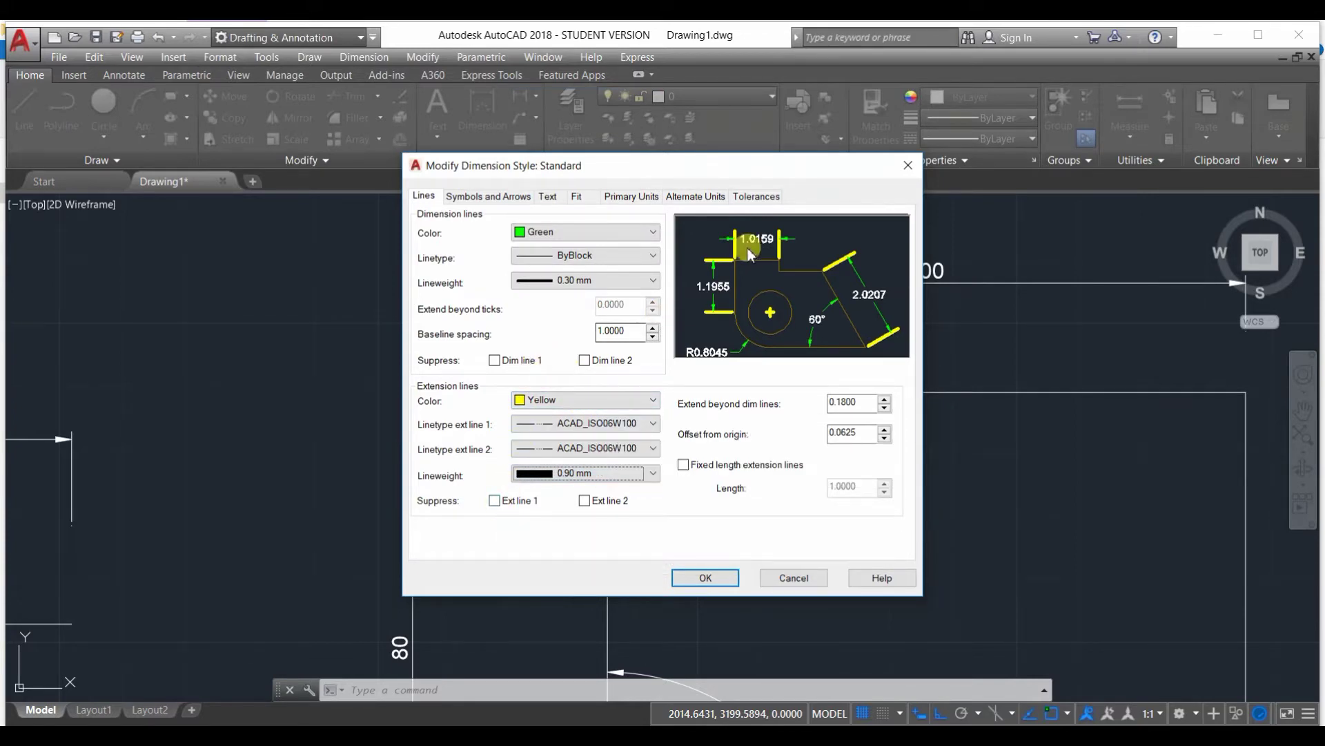
left_click(495, 500)
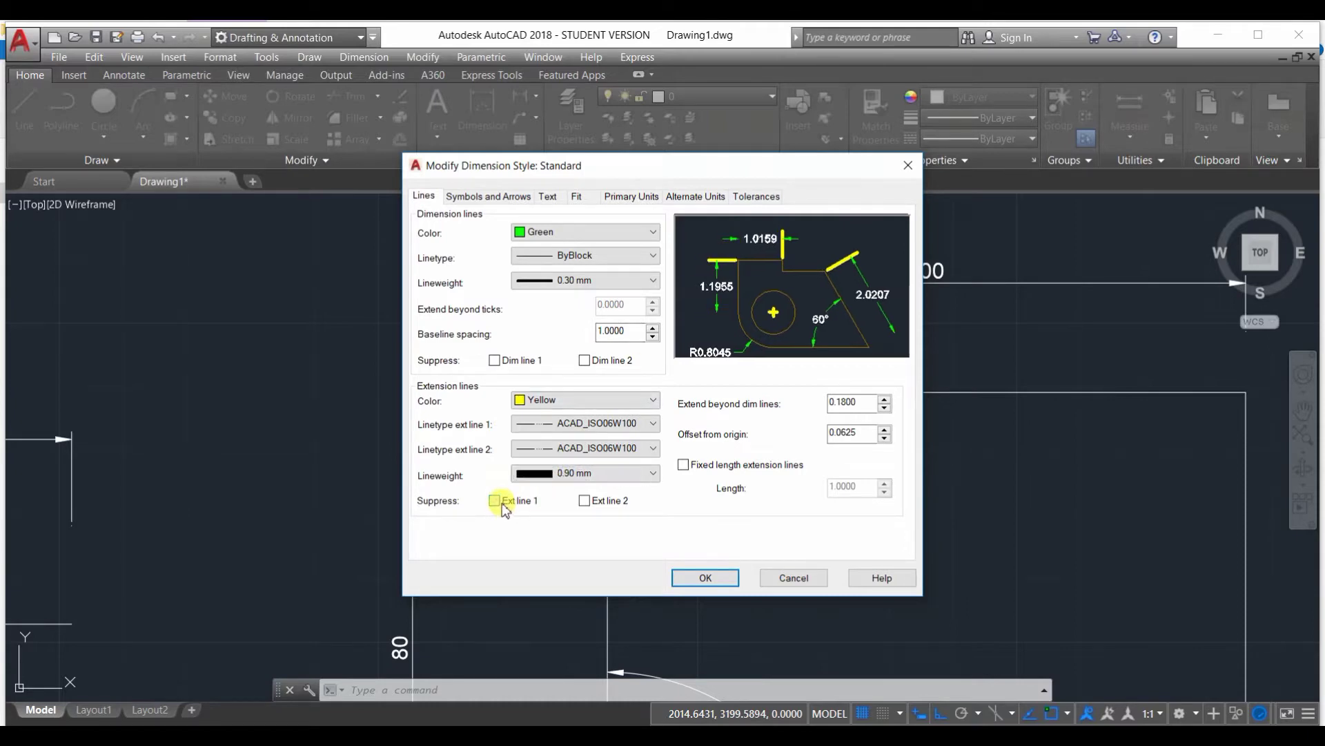
left_click(584, 500)
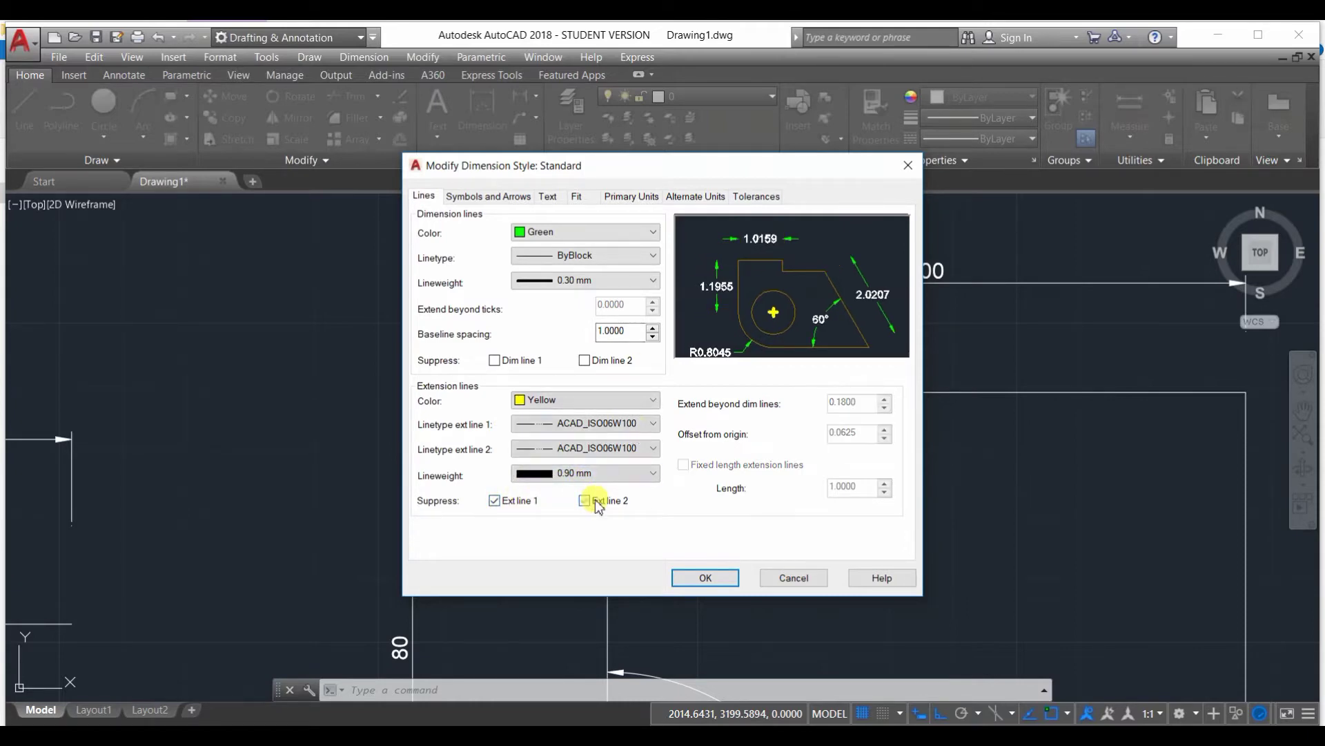
left_click(585, 501)
left_click(495, 501)
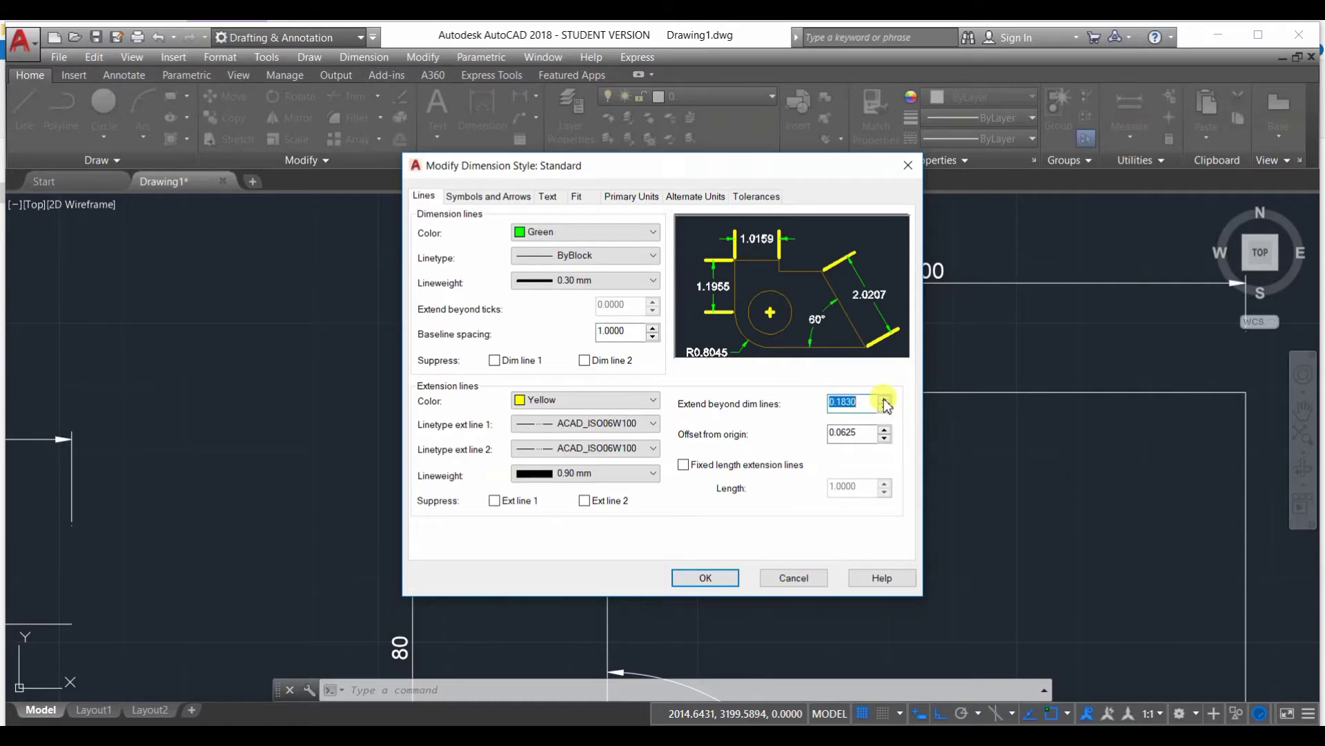
- Set extend beyond dimension lines and origin offset to 1.0000, fixed length off, and accept
type("1")
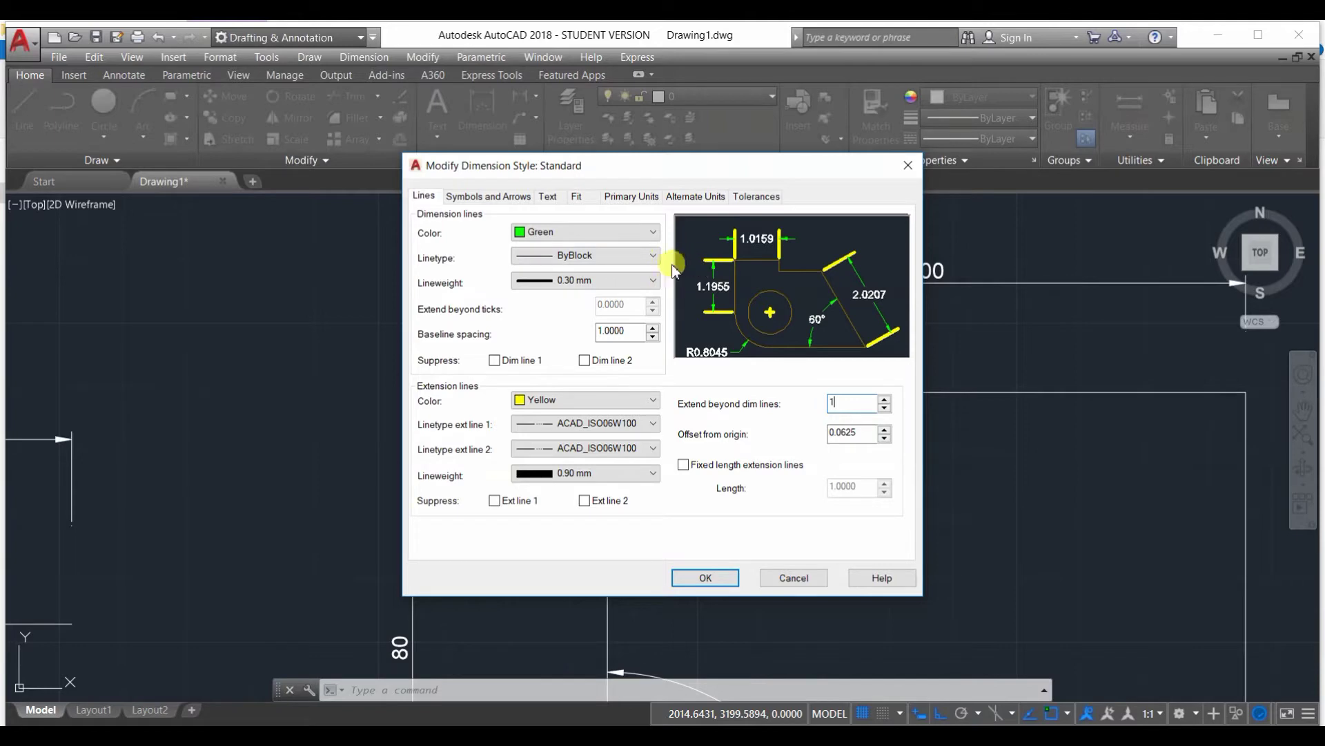
type(".0000")
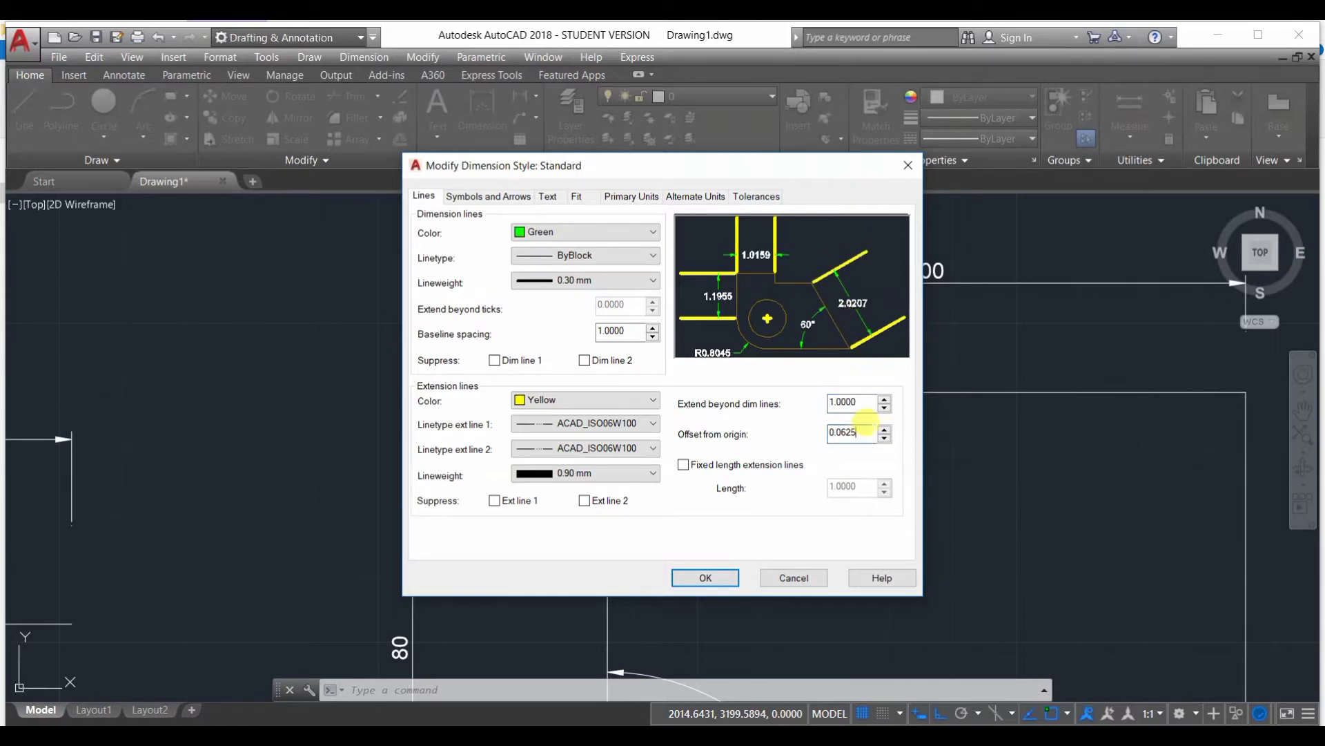
key("BackSpace")
type("1.0000")
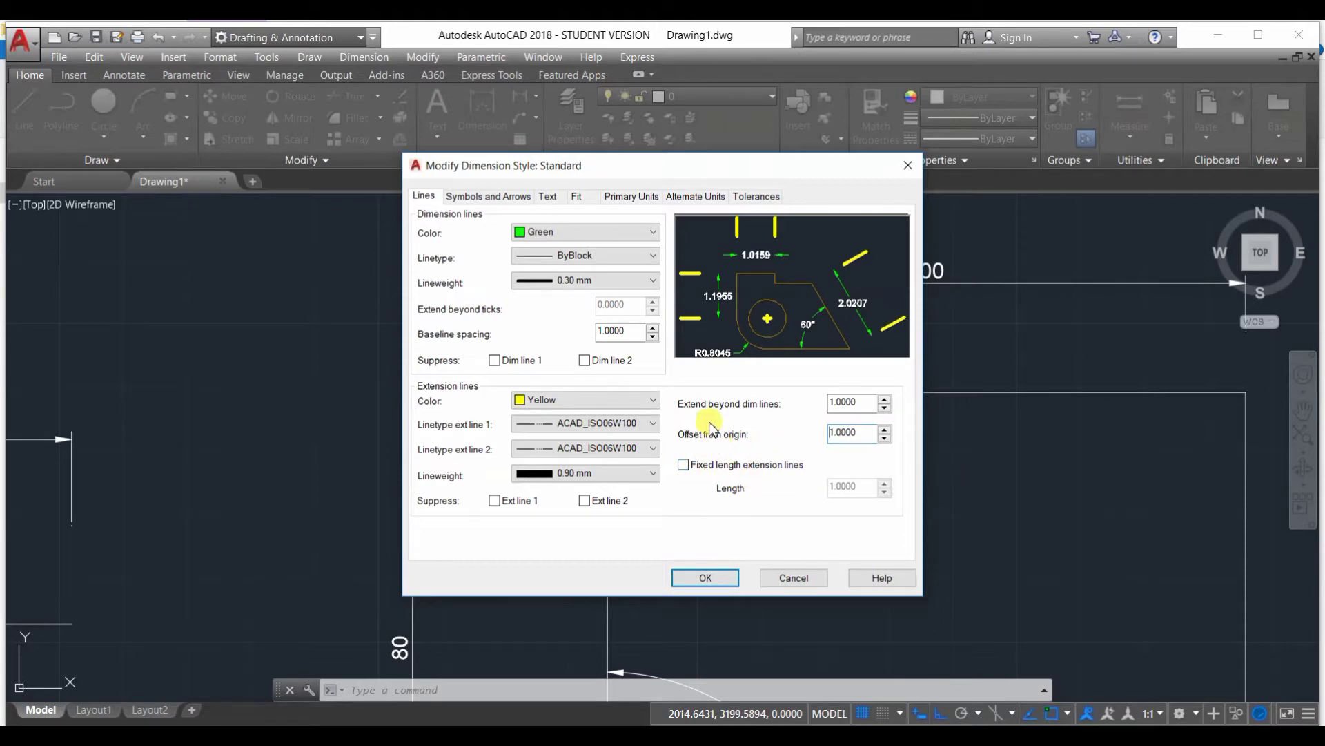
left_click(683, 464)
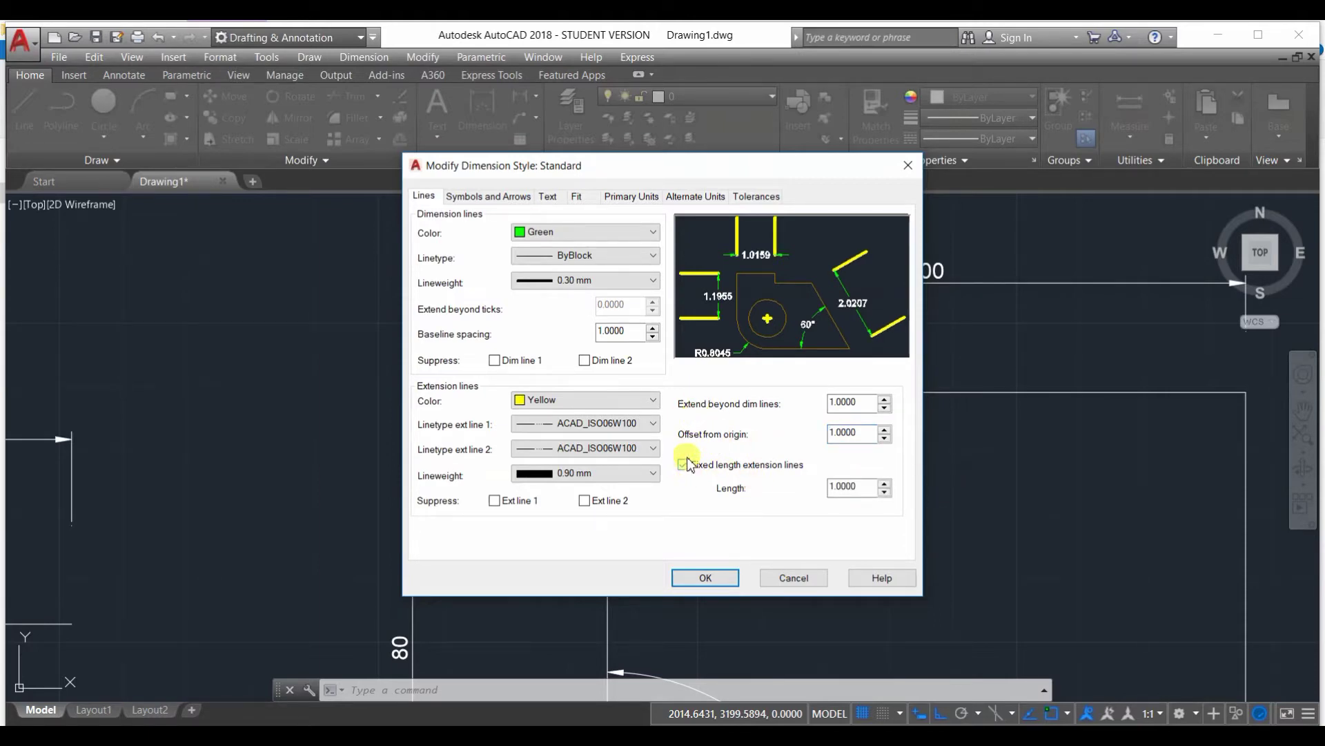
left_click(683, 464)
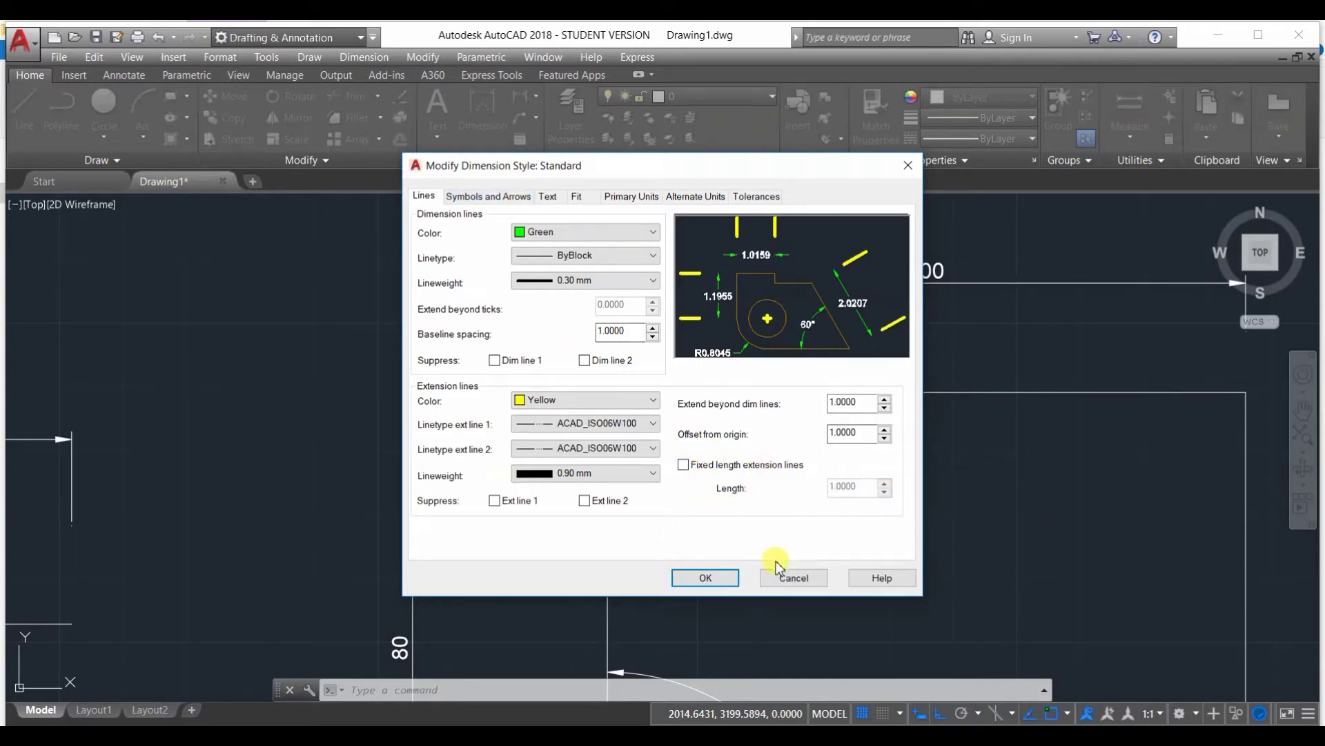
left_click(701, 576)
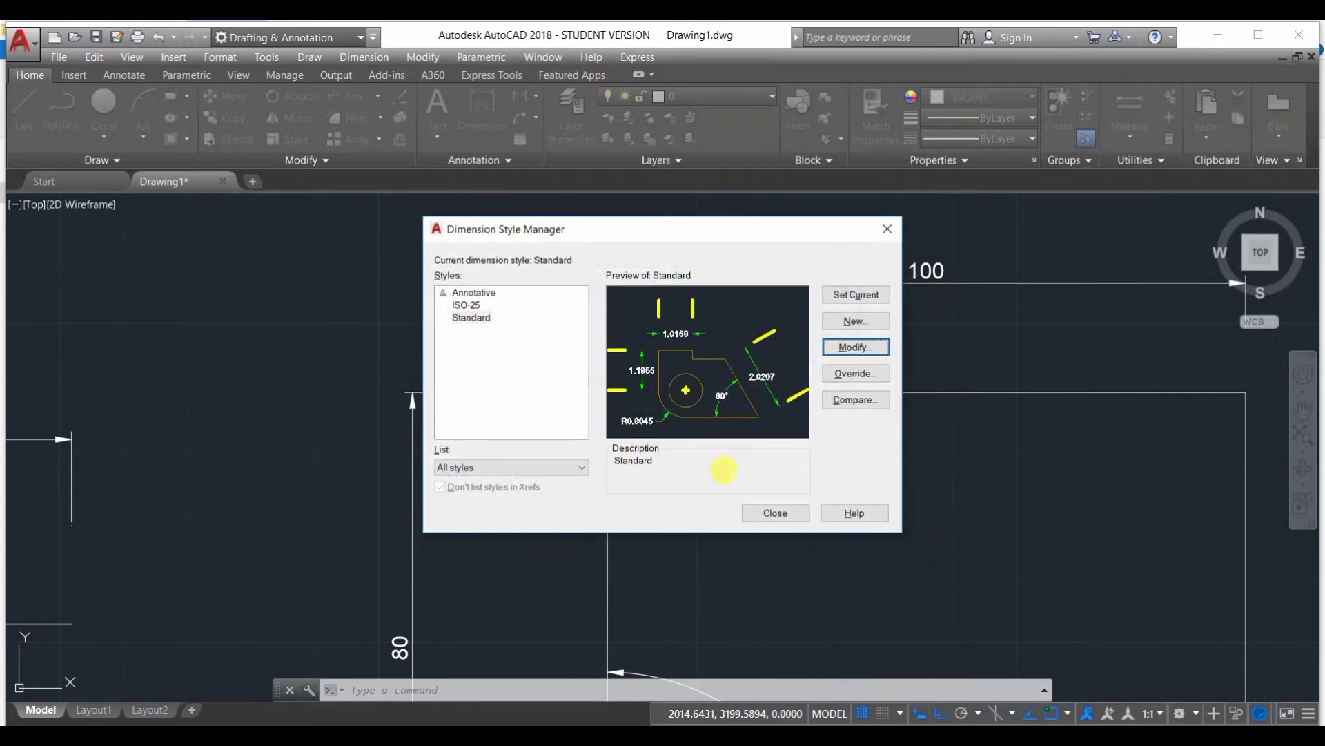
- Make Standard the current dimension style and close the manager
left_click(856, 297)
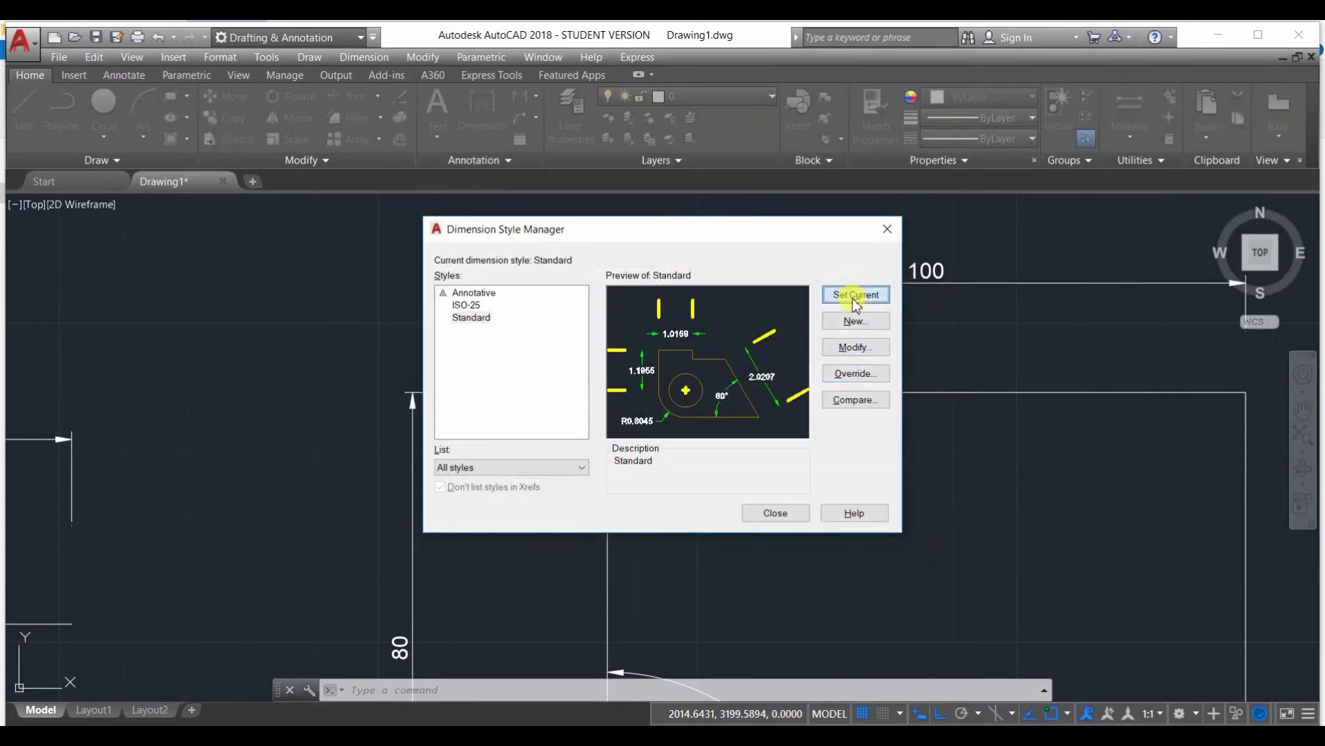
left_click(780, 512)
scroll(704, 449, "down", 4)
scroll(769, 442, "down", 4)
scroll(659, 389, "up", 6)
- Erase the old 100 and 80 dimensions and reopen the Dimension Style Manager
left_click(642, 366)
right_click(646, 363)
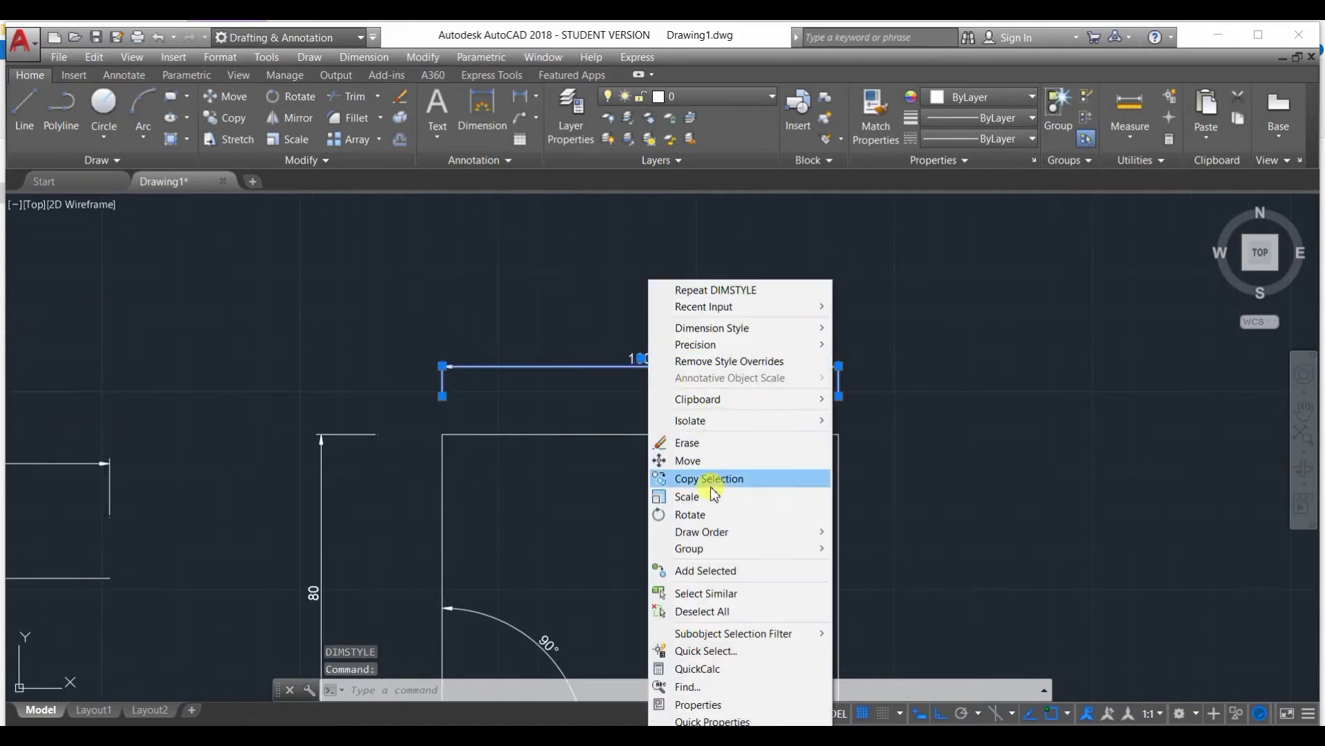
left_click(386, 352)
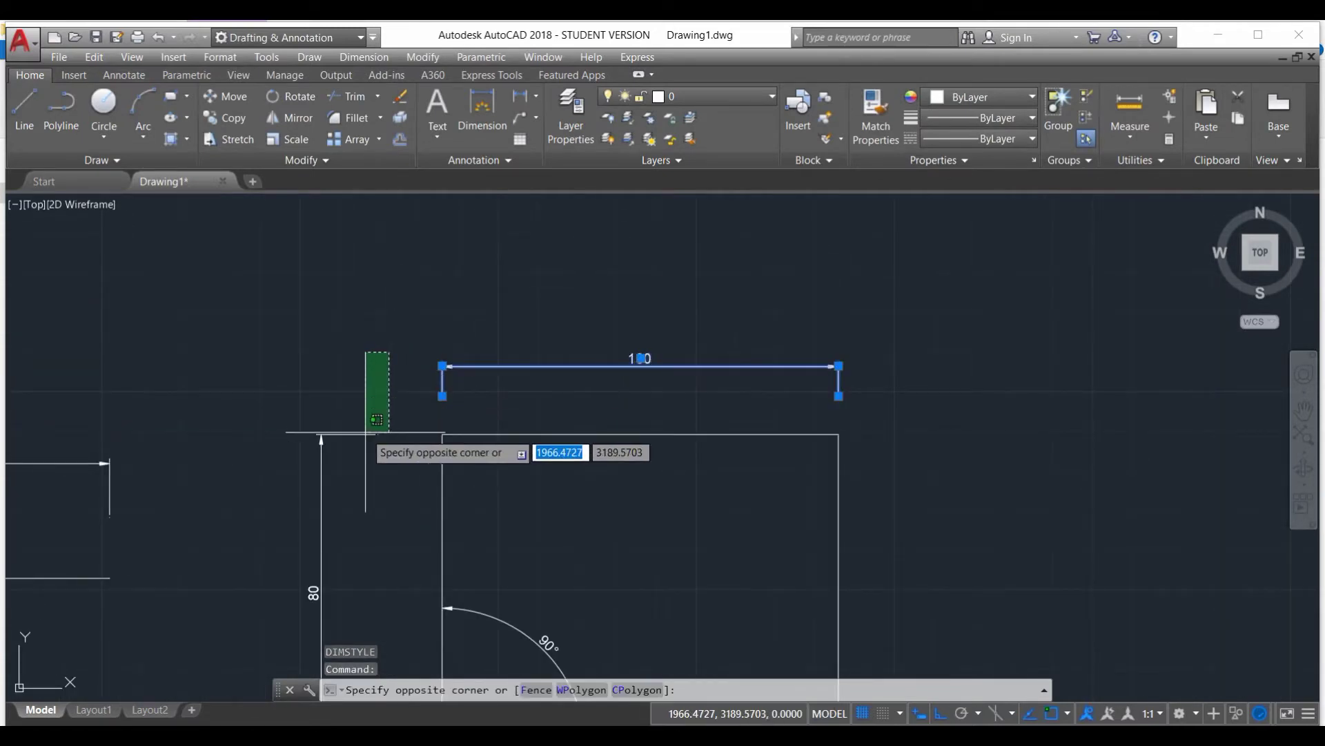
left_click(357, 442)
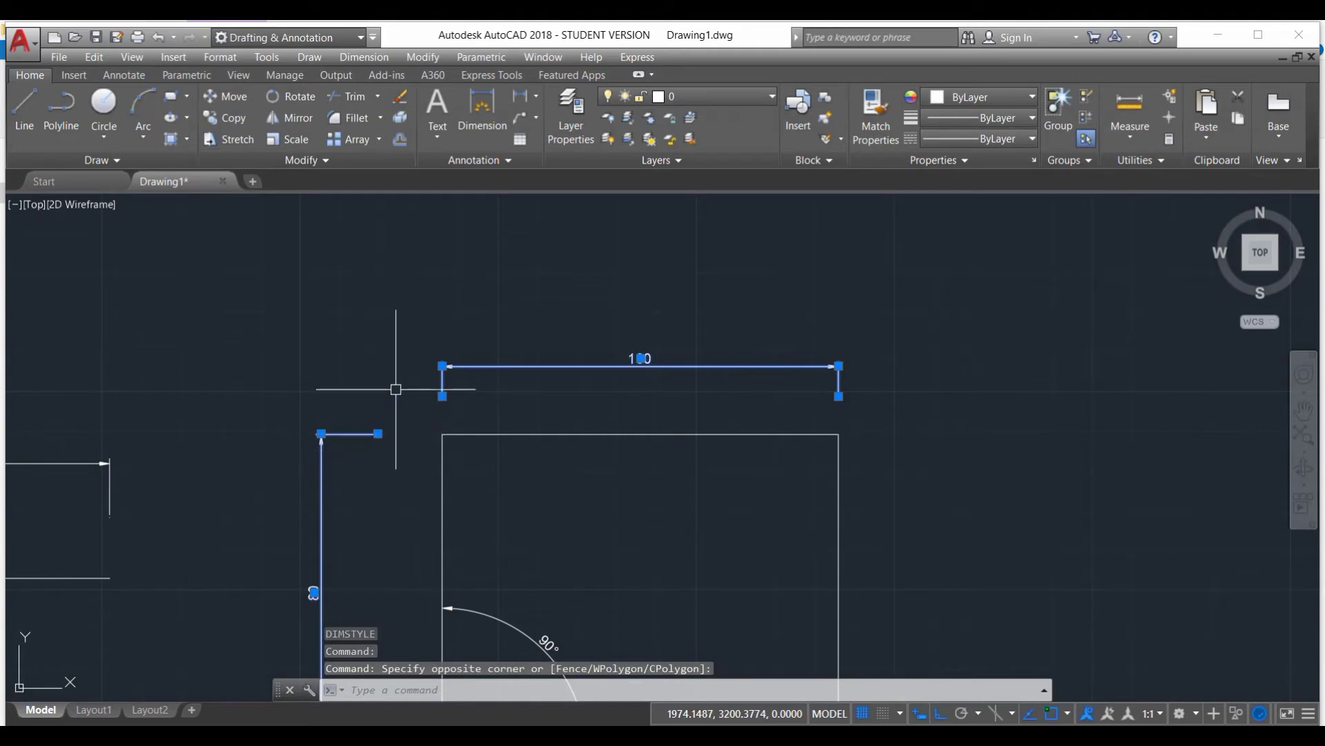
key("Delete")
type("d")
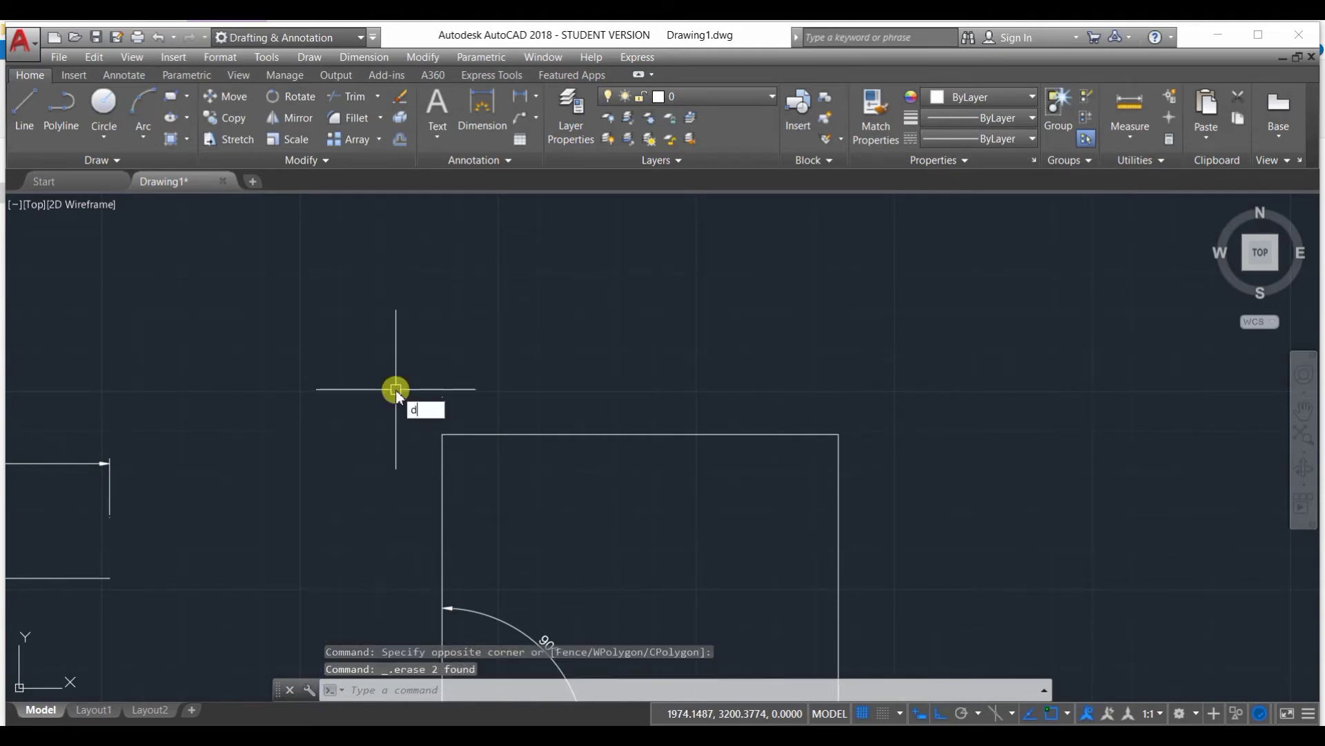
key("Return")
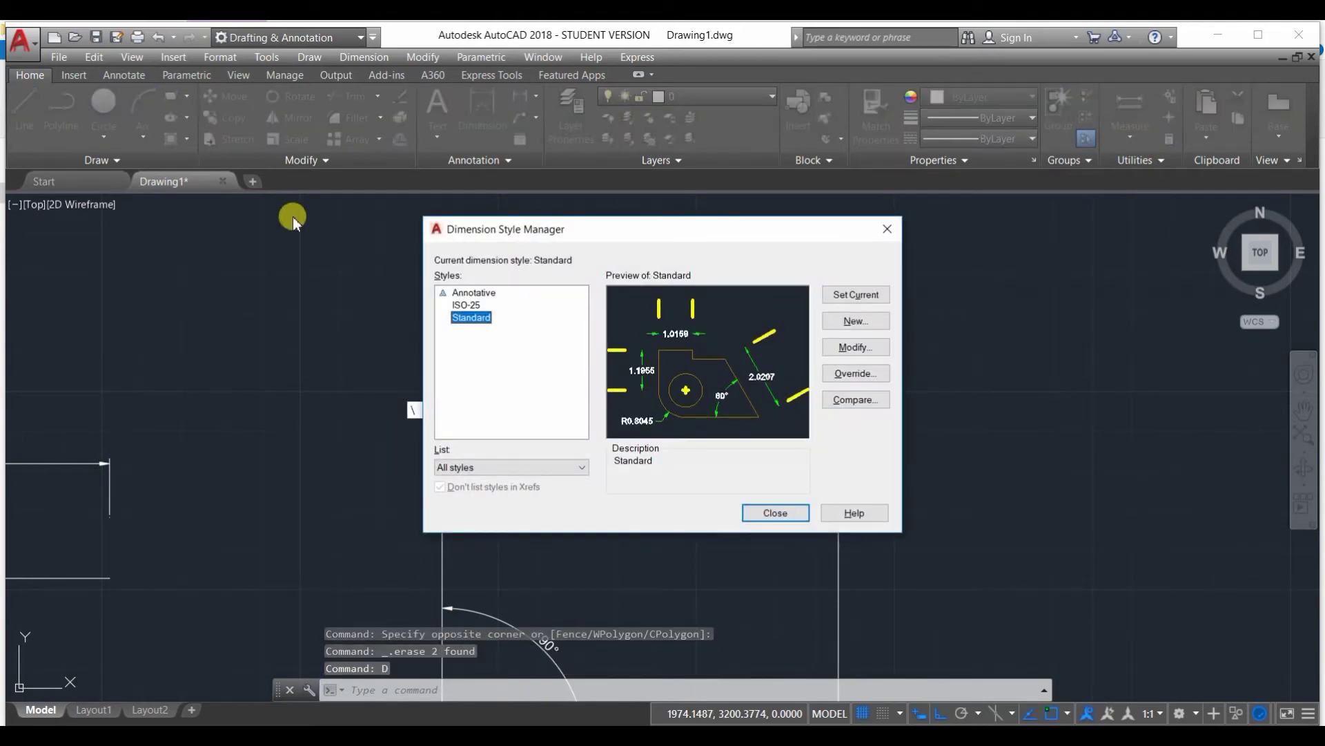
- Give the Standard style text height 10 and arrow size 5, then close the manager
left_click(859, 349)
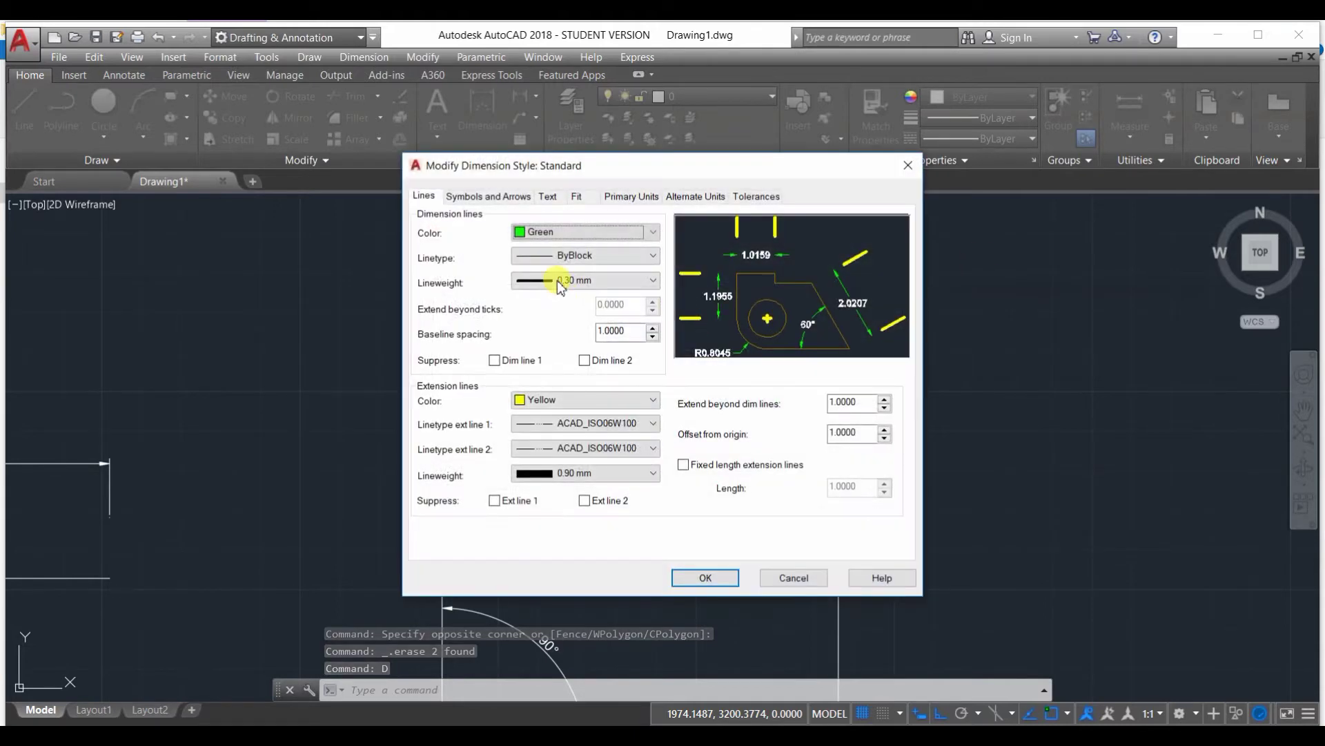
left_click(548, 197)
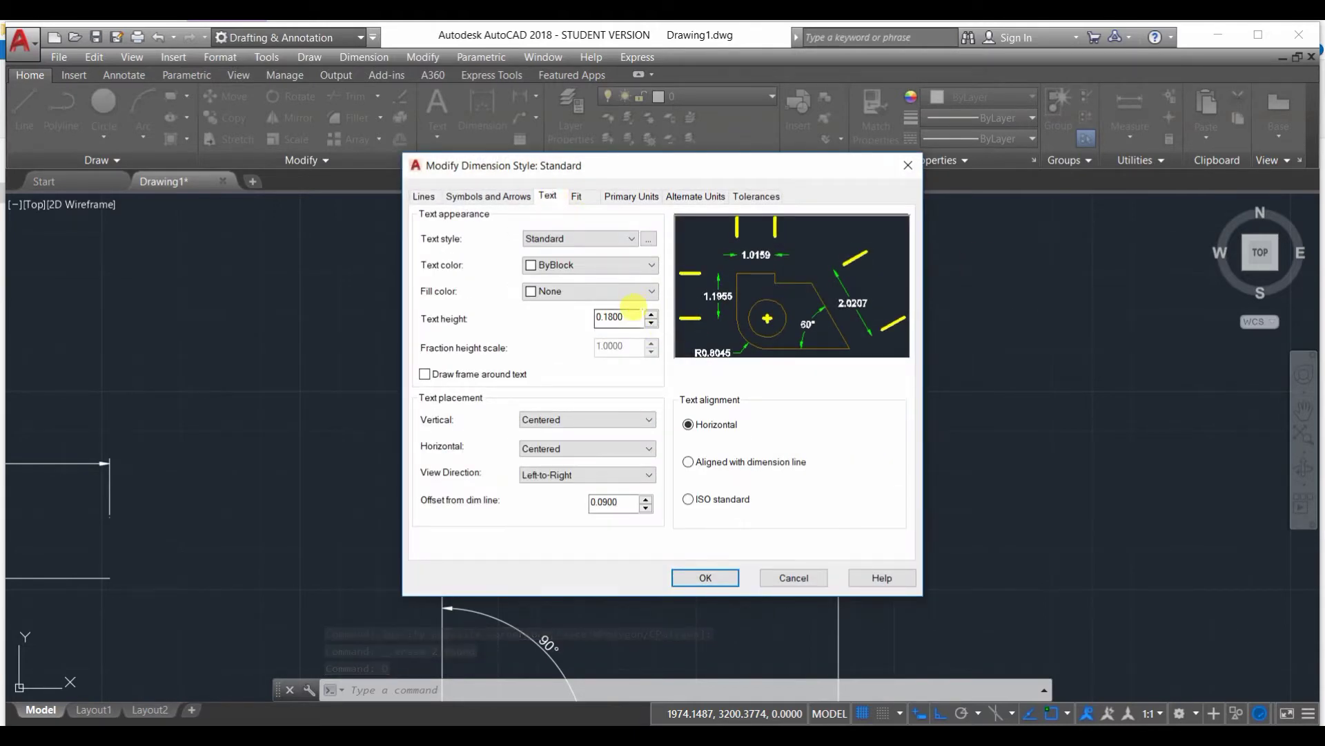
key("BackSpace")
key("BackSpace")
key("BackSpace")
key("BackSpace")
key("BackSpace")
key("BackSpace")
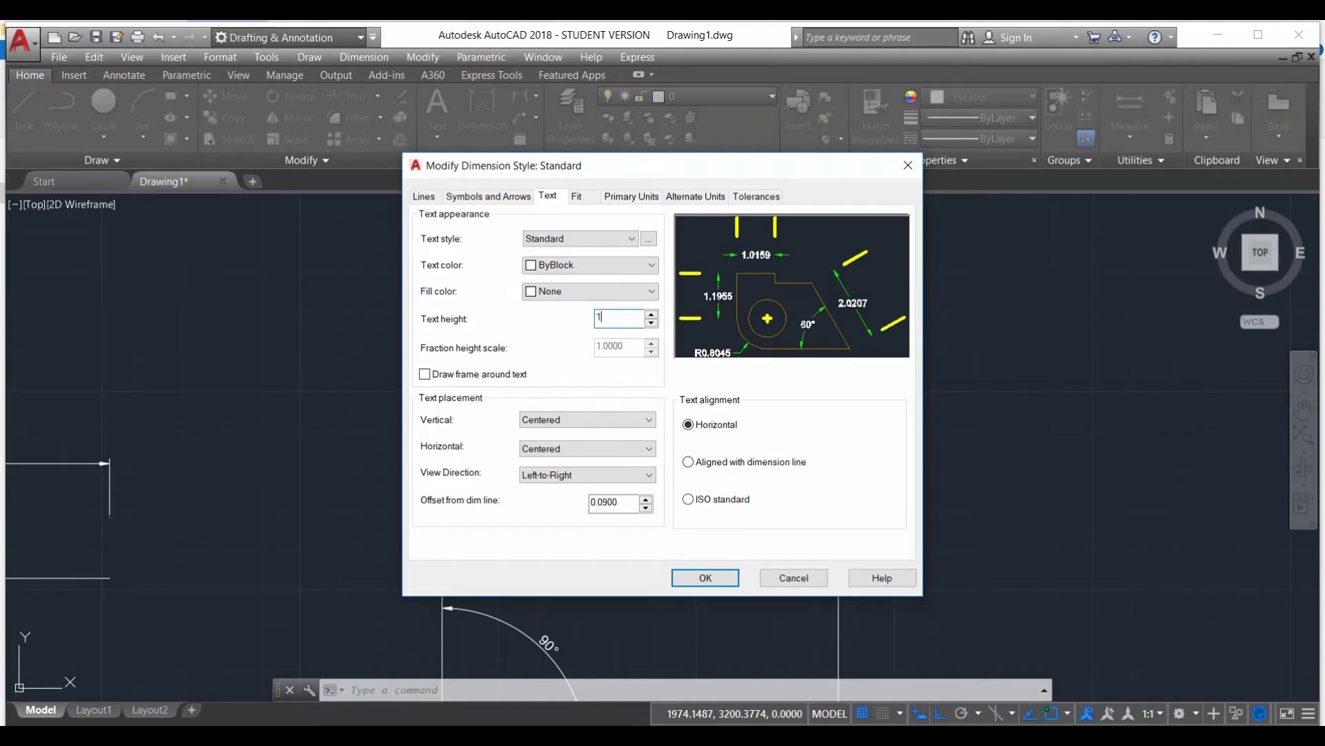
type("0")
key("Tab")
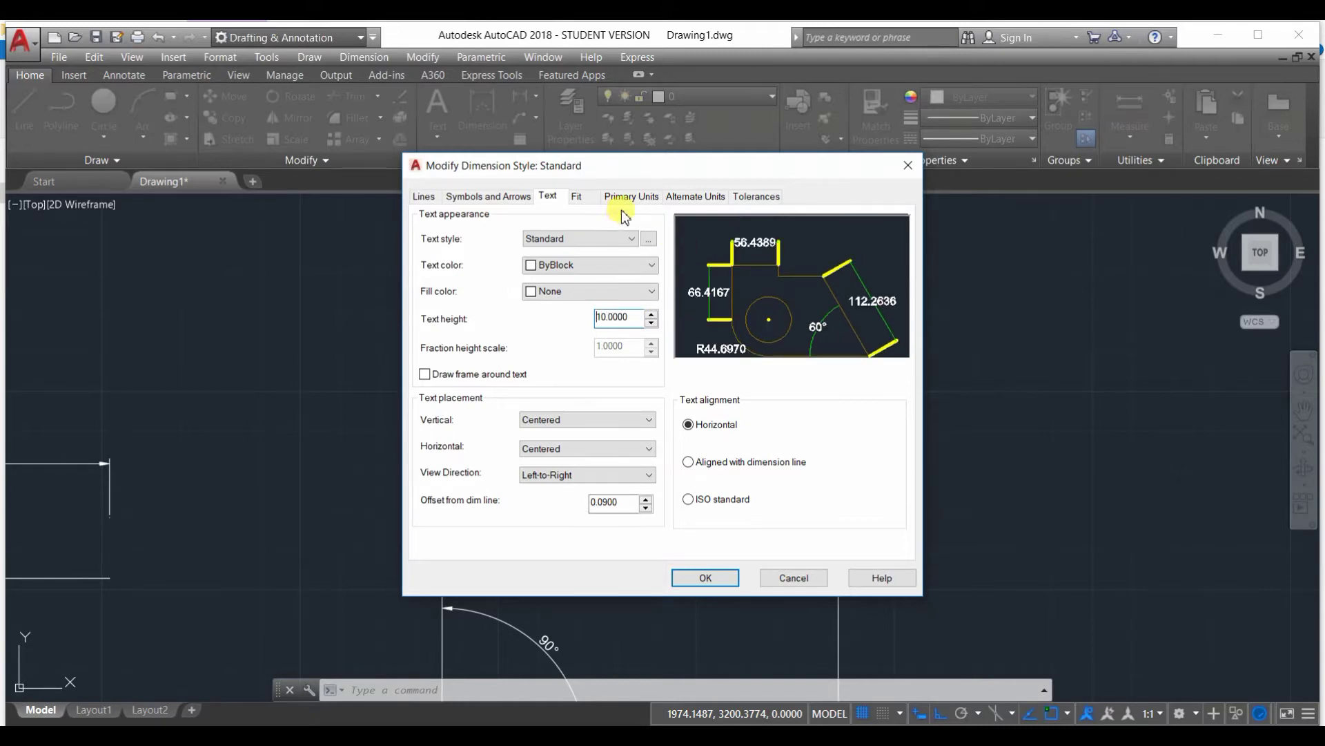
left_click(525, 197)
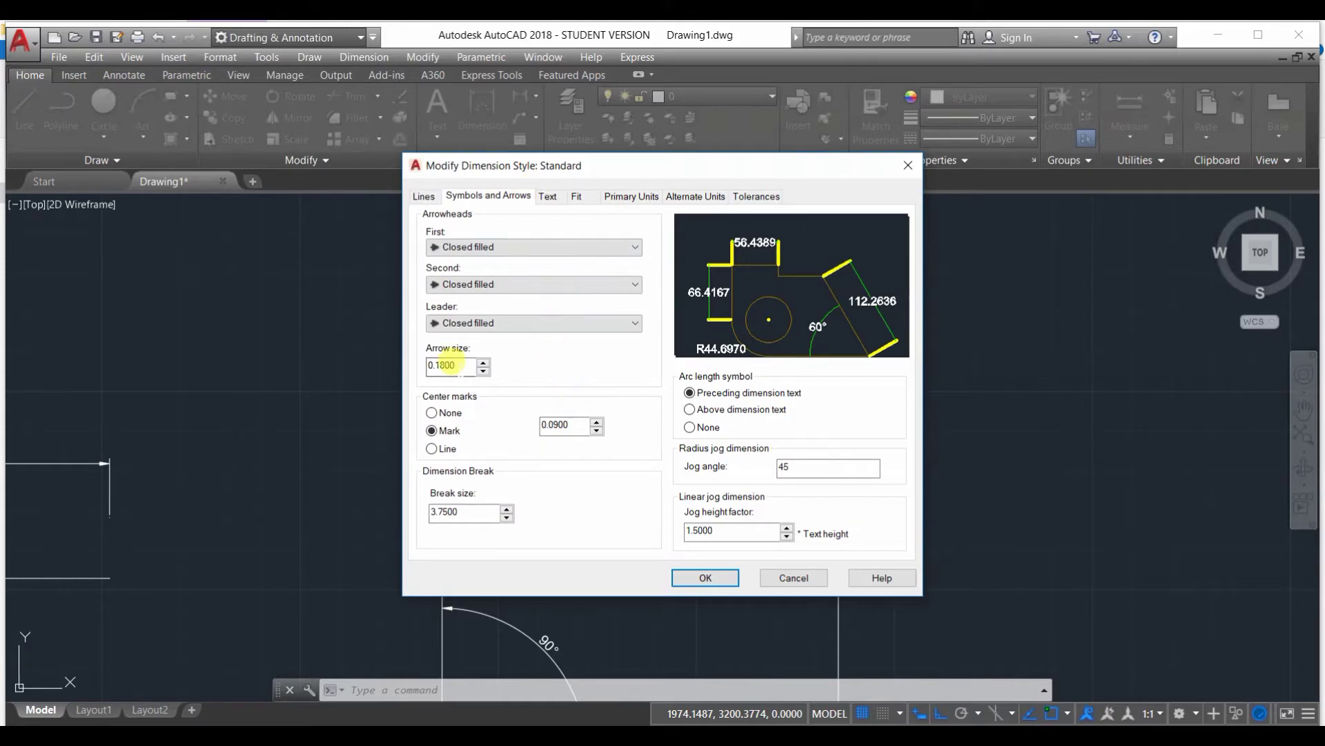
key("BackSpace")
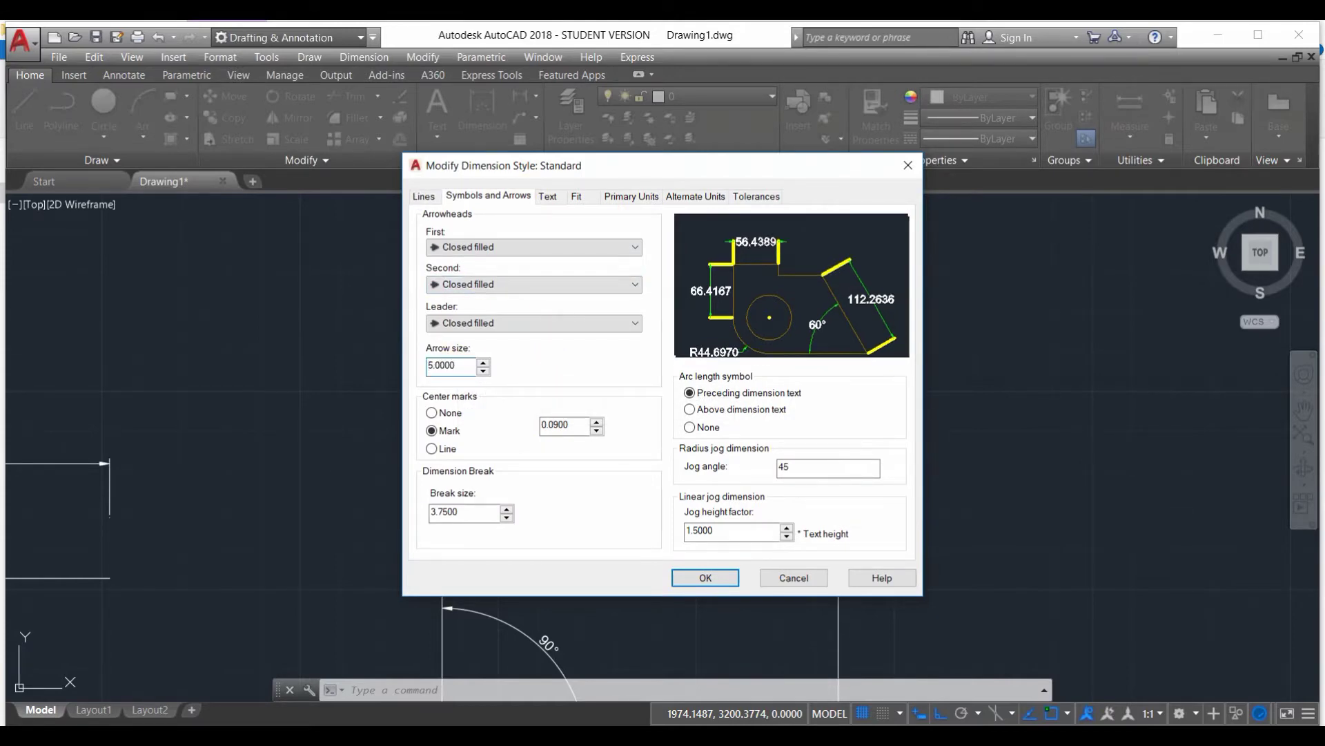
left_click(707, 577)
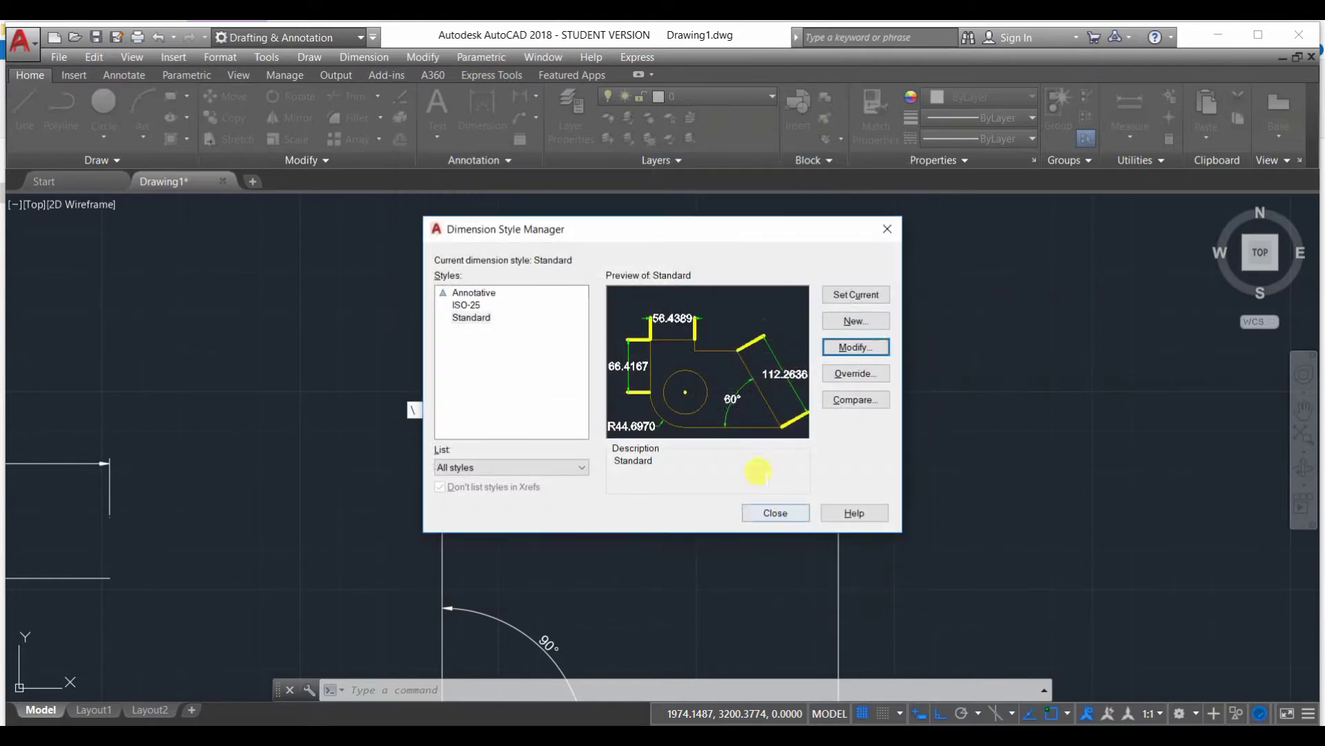
left_click(777, 515)
- Add a 100 linear dimension across the rectangle's top edge
scroll(677, 503, "down", 4)
scroll(610, 480, "up", 4)
left_click(510, 107)
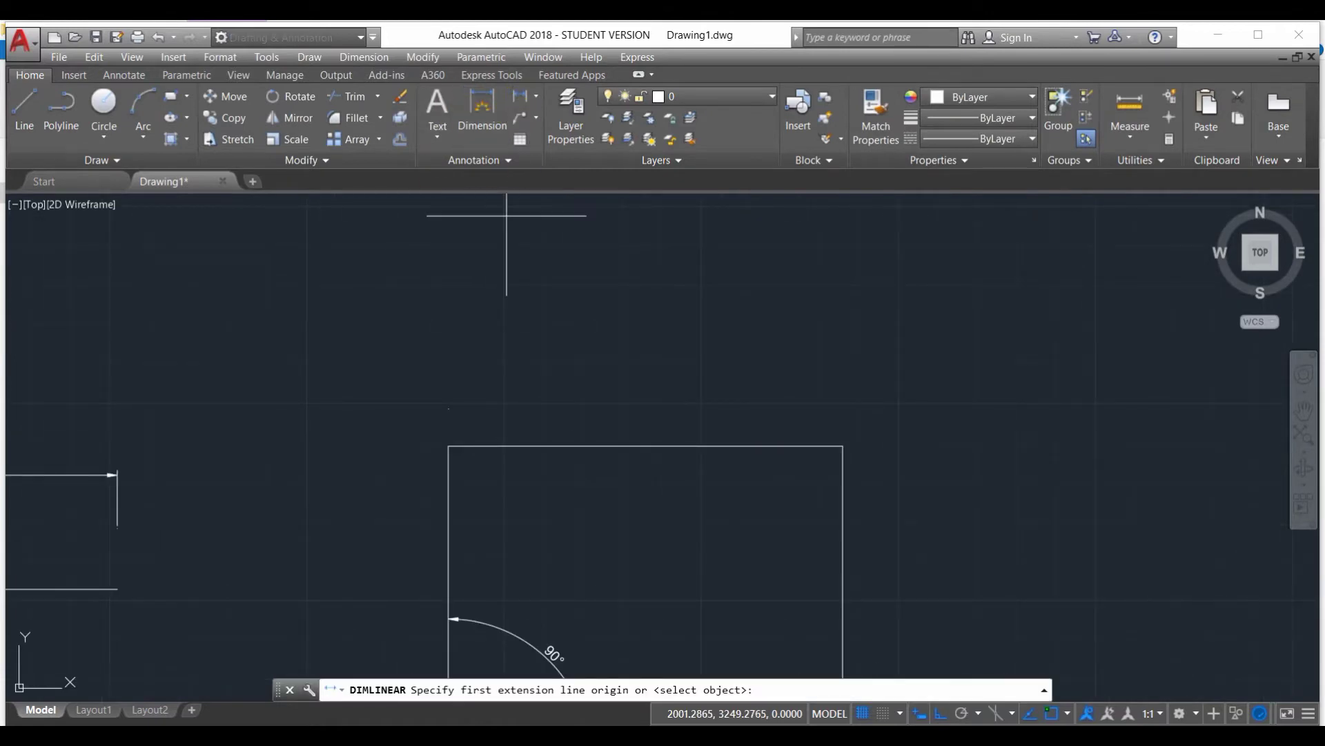
left_click(448, 445)
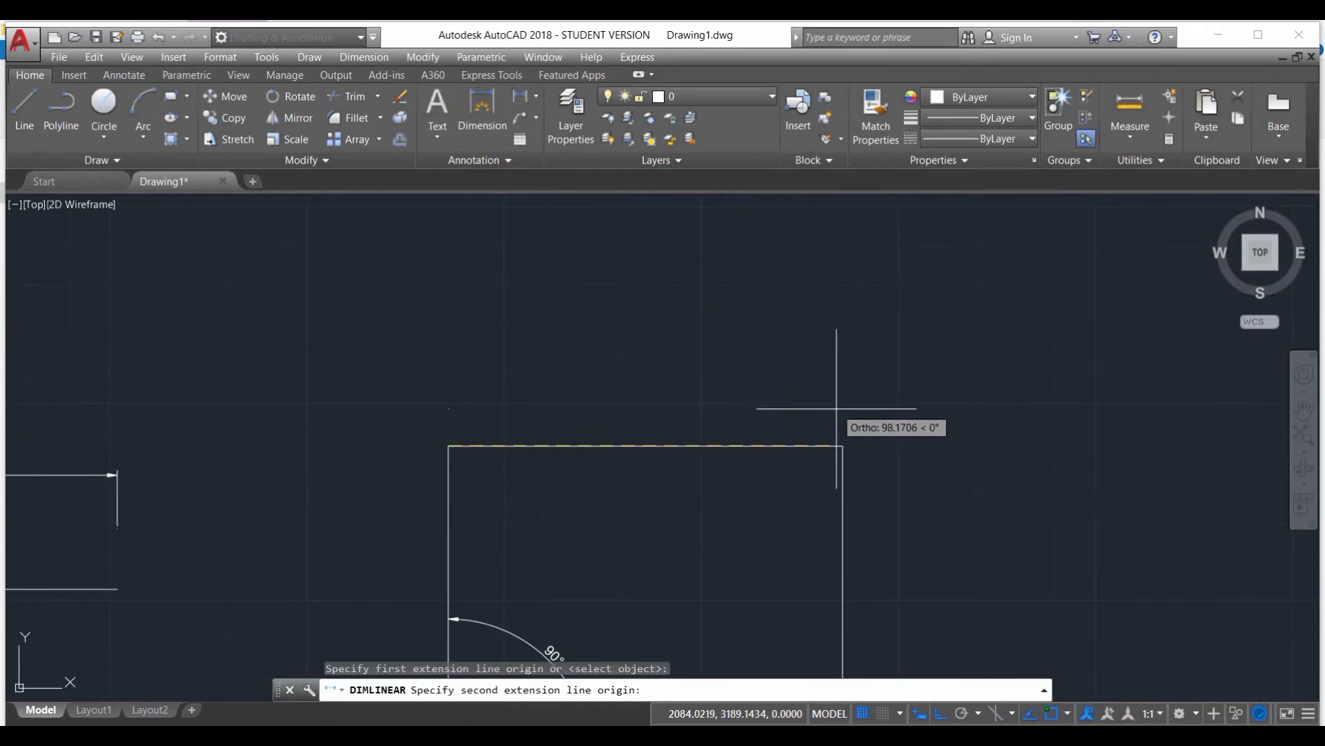
left_click(843, 445)
left_click(780, 315)
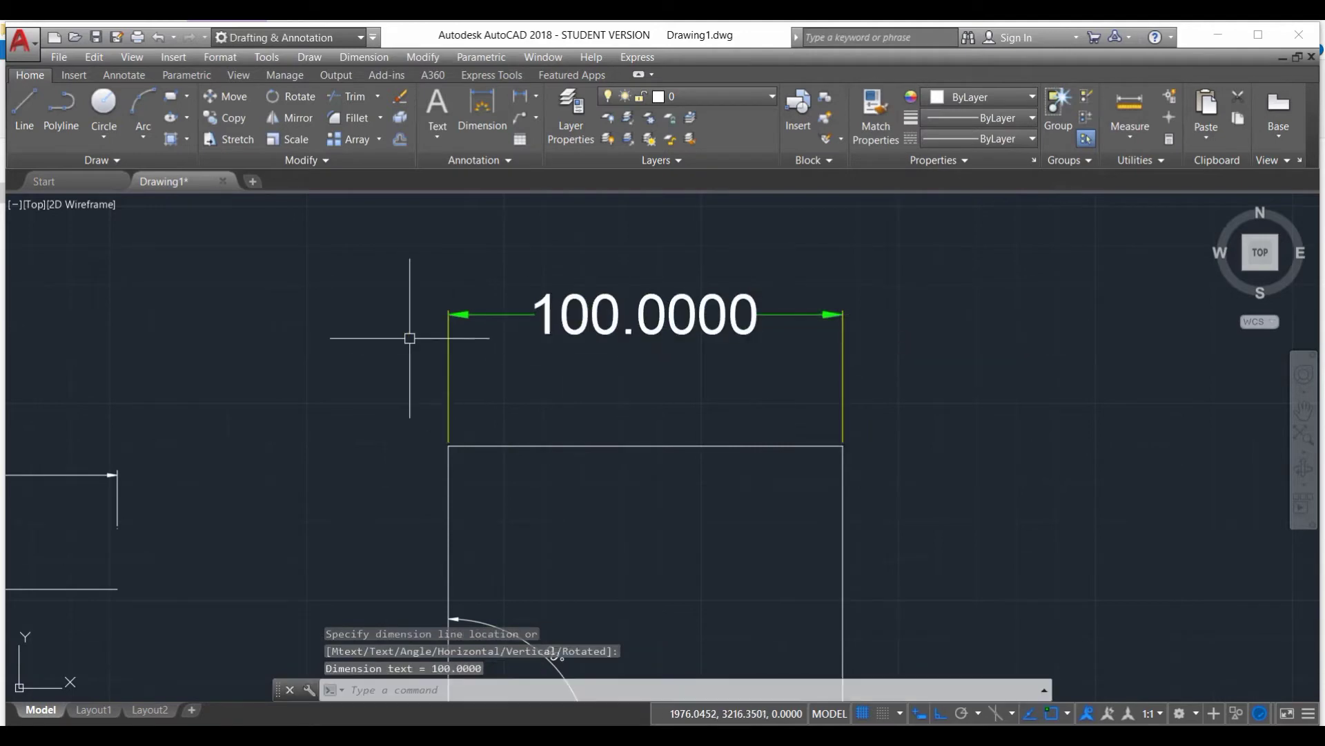
- Add the 80.0000 vertical dimension along the square's right side
scroll(501, 356, "up", 2)
scroll(509, 369, "up", 3)
scroll(525, 345, "up", 2)
scroll(541, 393, "down", 6)
scroll(548, 346, "up", 5)
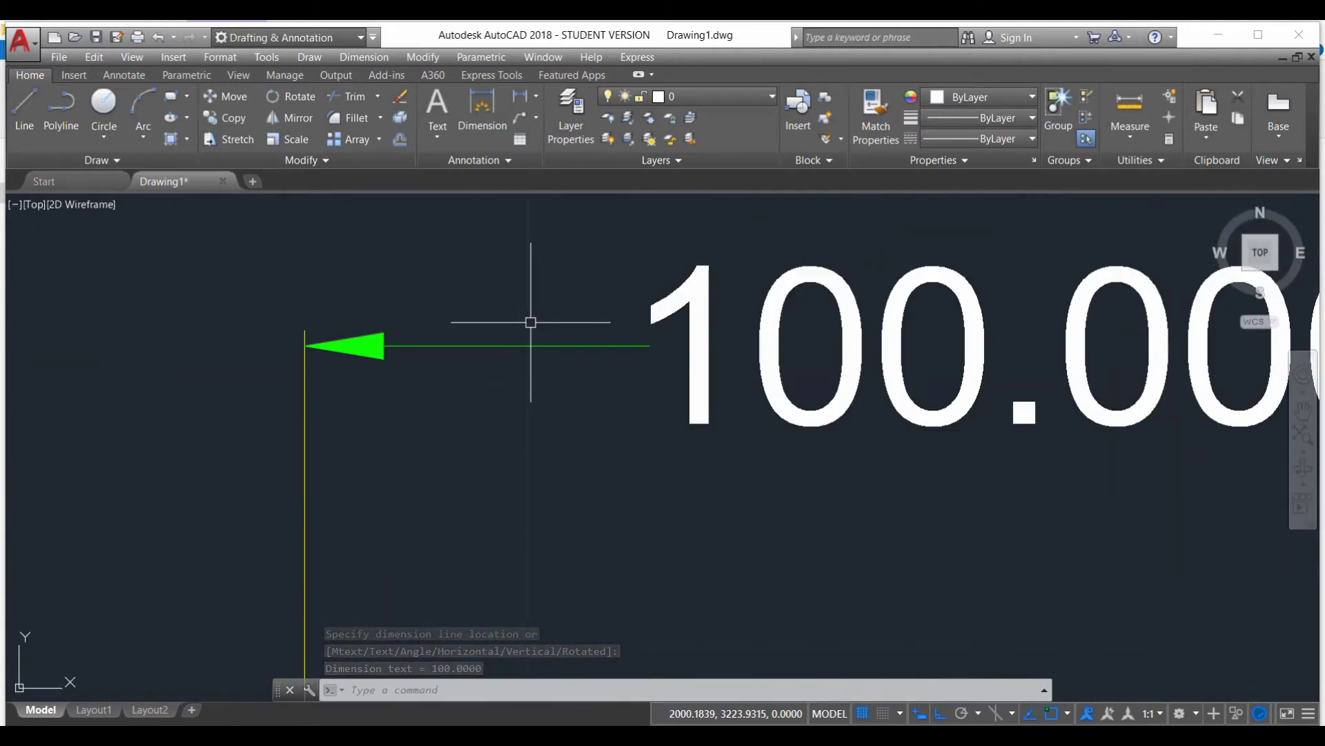
scroll(526, 319, "down", 3)
left_click(526, 124)
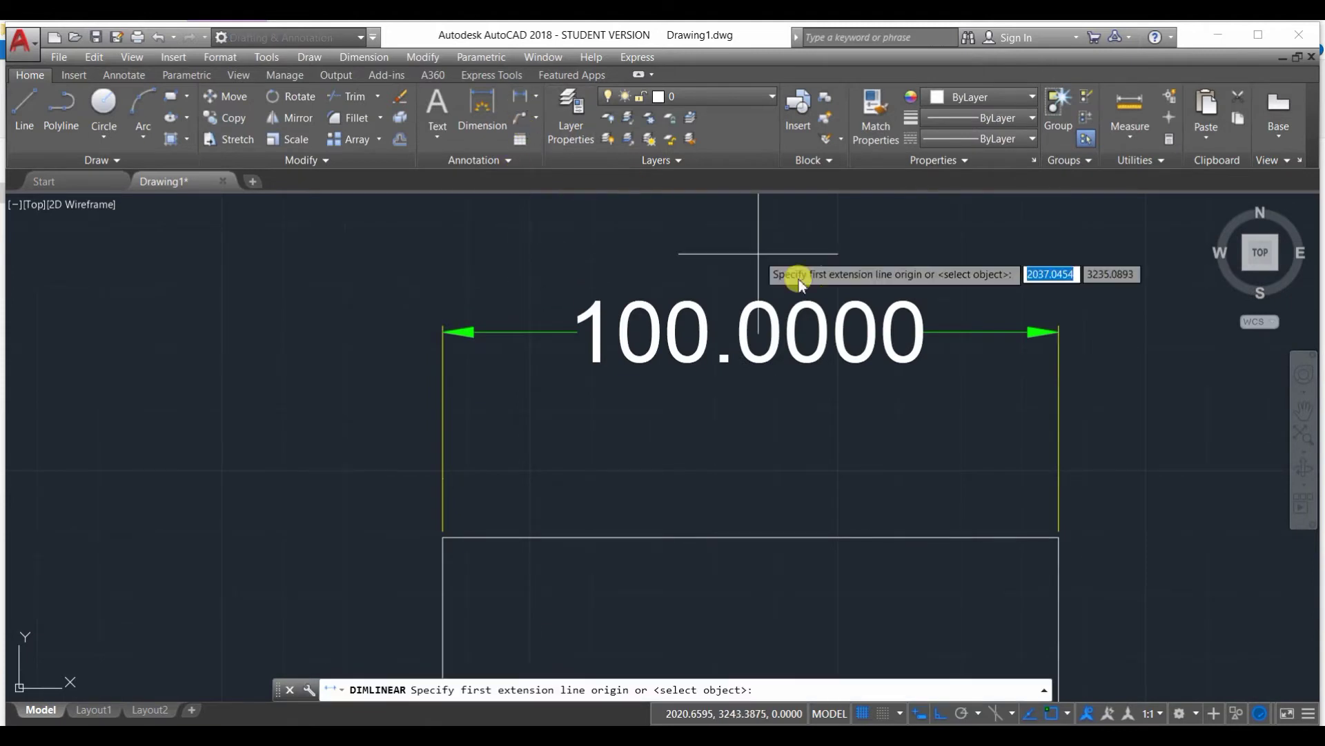
scroll(800, 284, "down", 6)
left_click(863, 345)
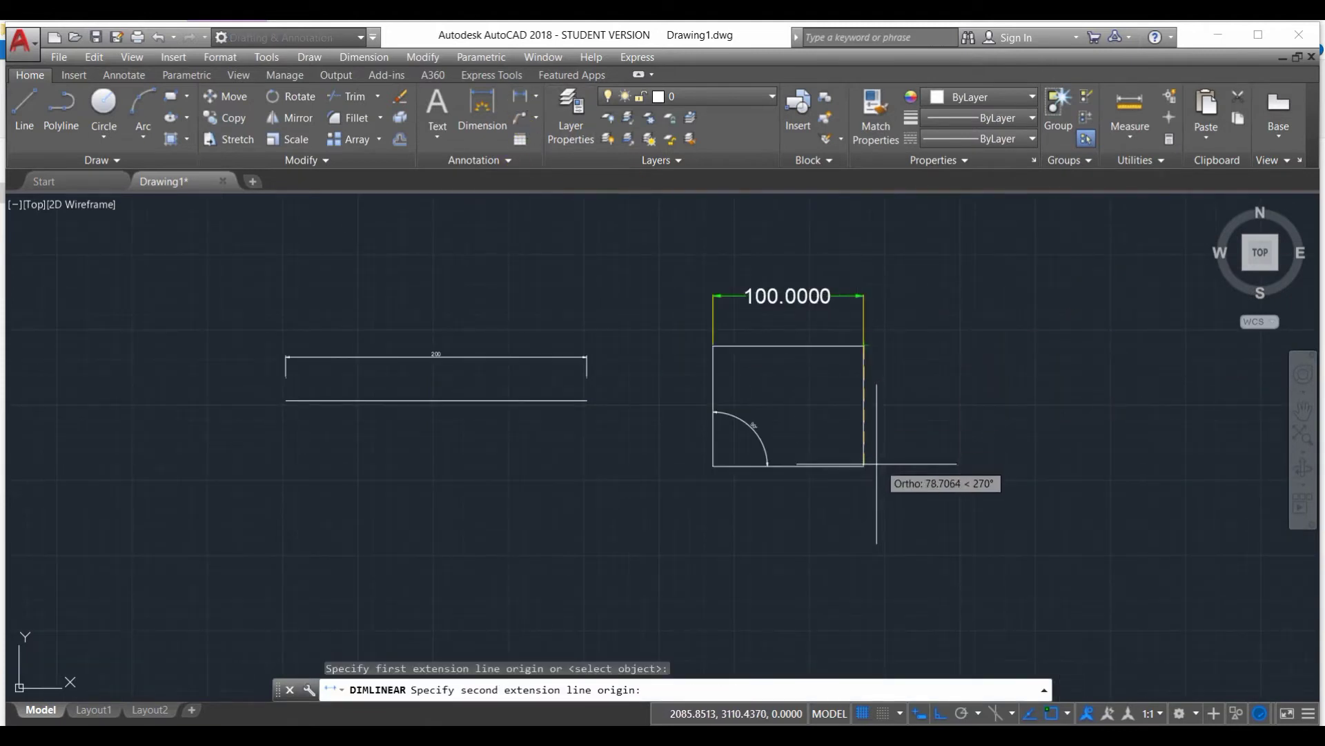
left_click(864, 466)
left_click(901, 441)
- Select the 80.0000 dimension and pick up its grip to reposition it
scroll(900, 405, "up", 3)
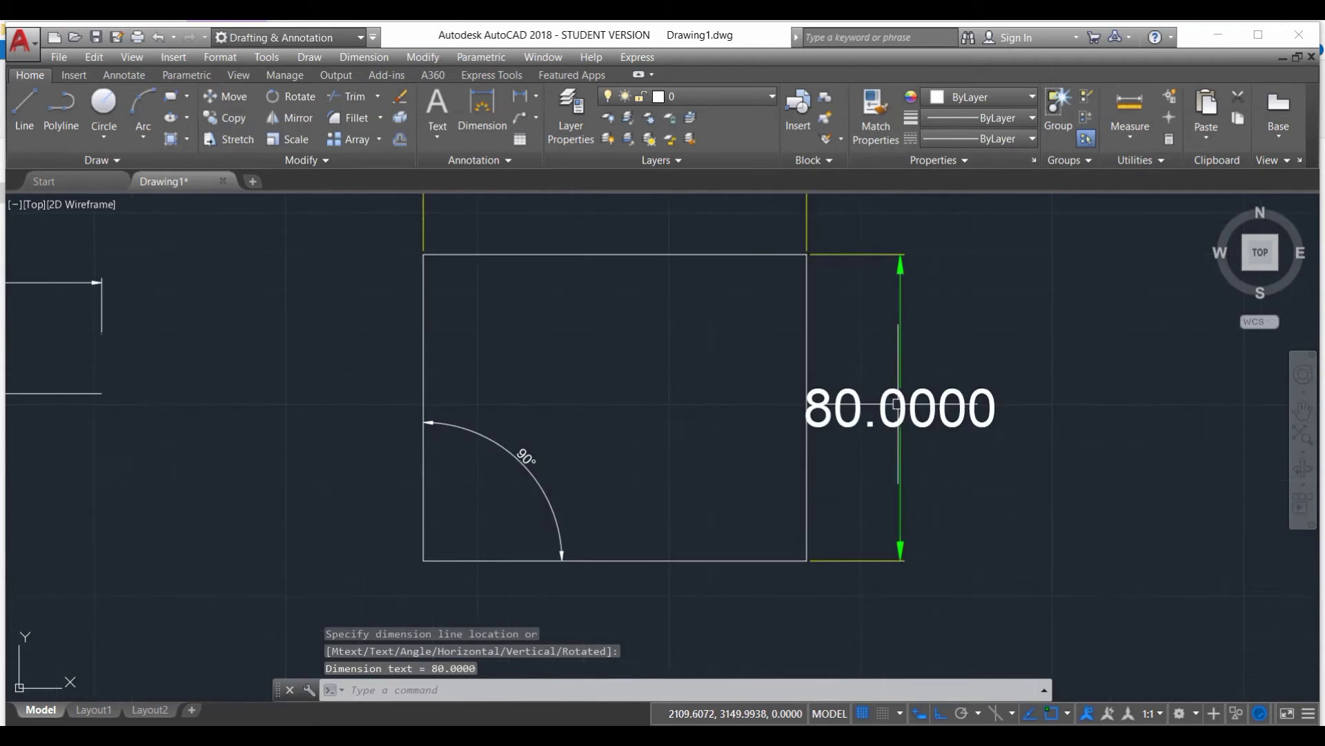
left_click(899, 406)
left_click(900, 406)
scroll(911, 401, "down", 2)
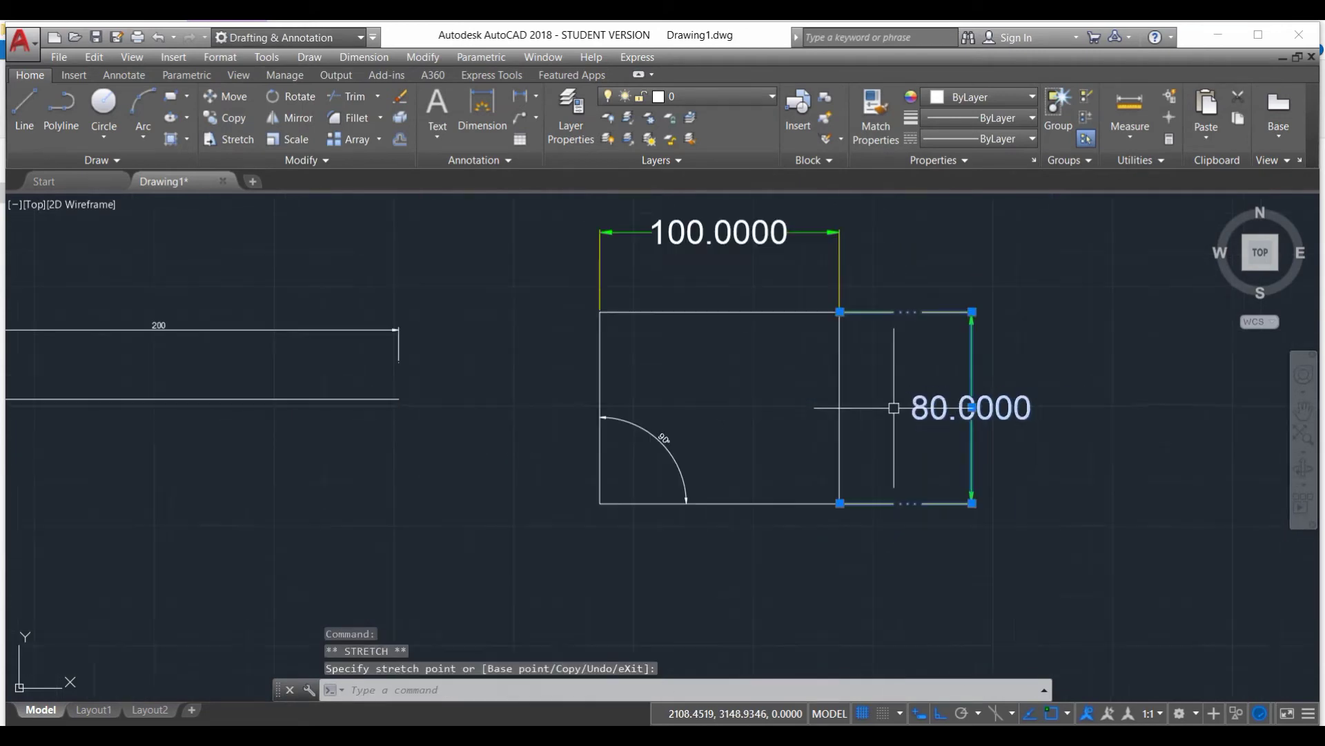
scroll(943, 310, "up", 2)
scroll(894, 309, "up", 4)
scroll(886, 298, "up", 3)
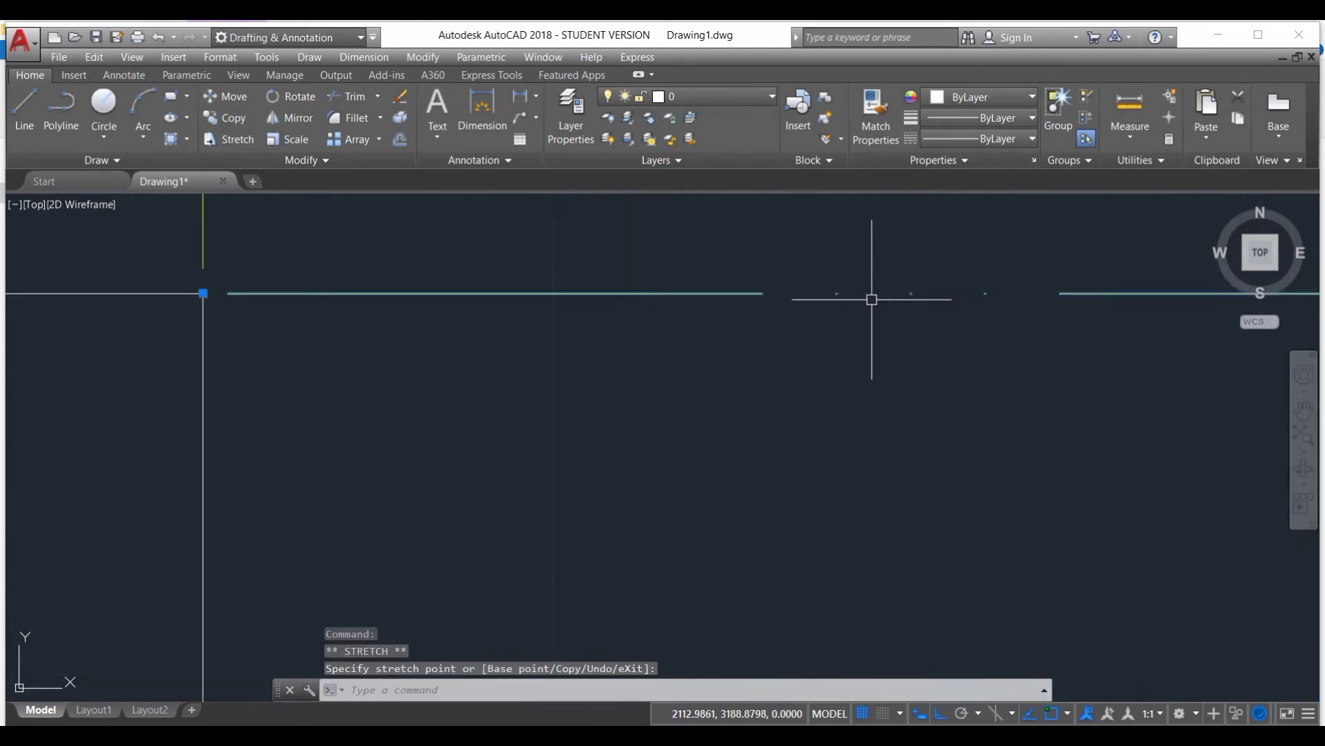
scroll(859, 413, "down", 6)
scroll(794, 387, "up", 2)
scroll(727, 371, "up", 3)
scroll(726, 370, "down", 5)
scroll(656, 316, "down", 4)
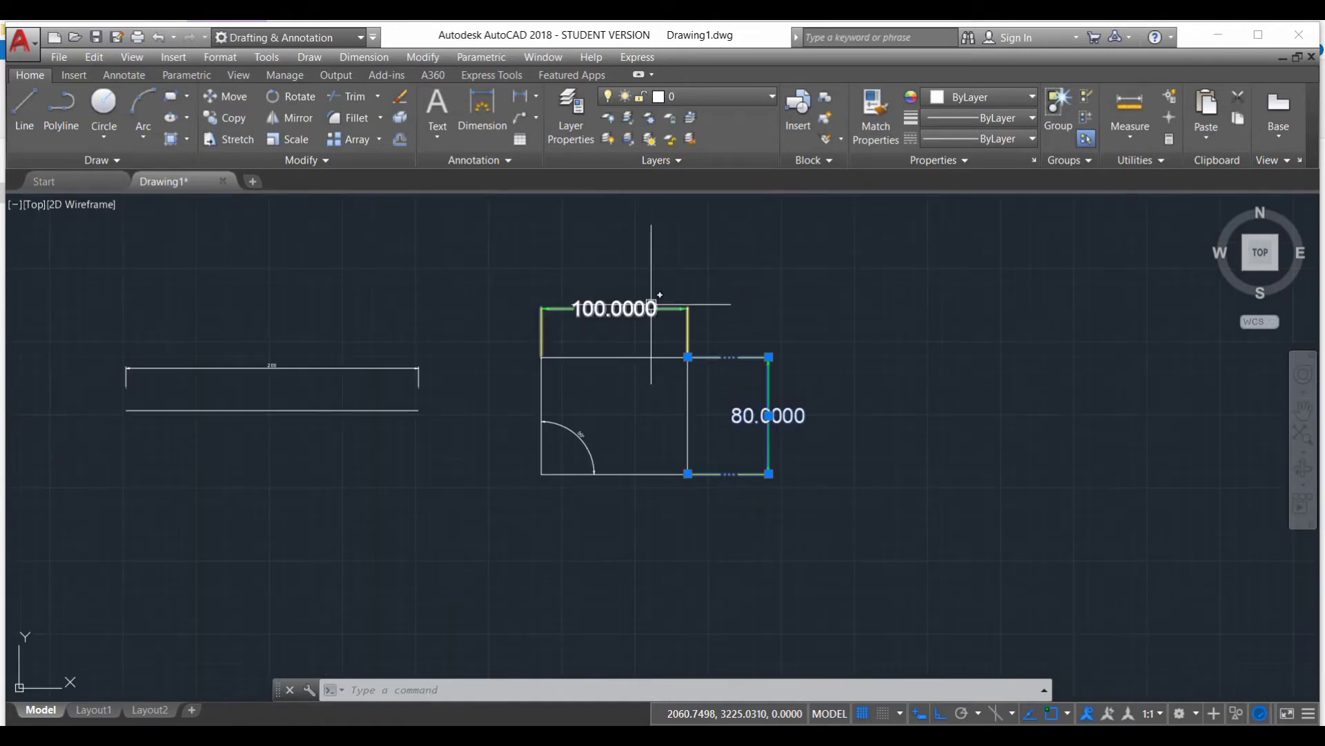
- Stretch the 100.0000 dimension line higher above the square, then end grip editing
left_click(634, 308)
left_click(616, 307)
left_click(616, 218)
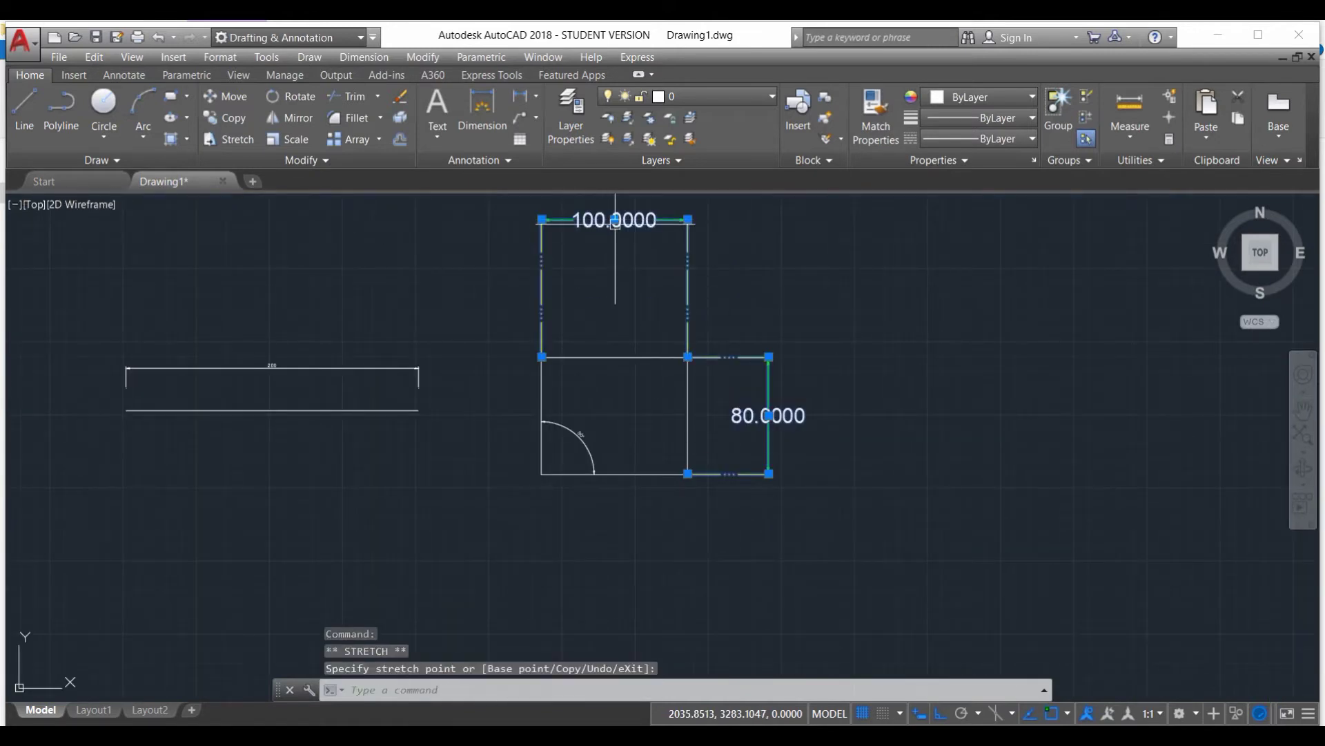
scroll(698, 269, "up", 2)
scroll(683, 308, "up", 2)
scroll(714, 409, "down", 2)
scroll(714, 409, "down", 5)
left_click(887, 433)
left_click(946, 503)
scroll(763, 457, "up", 3)
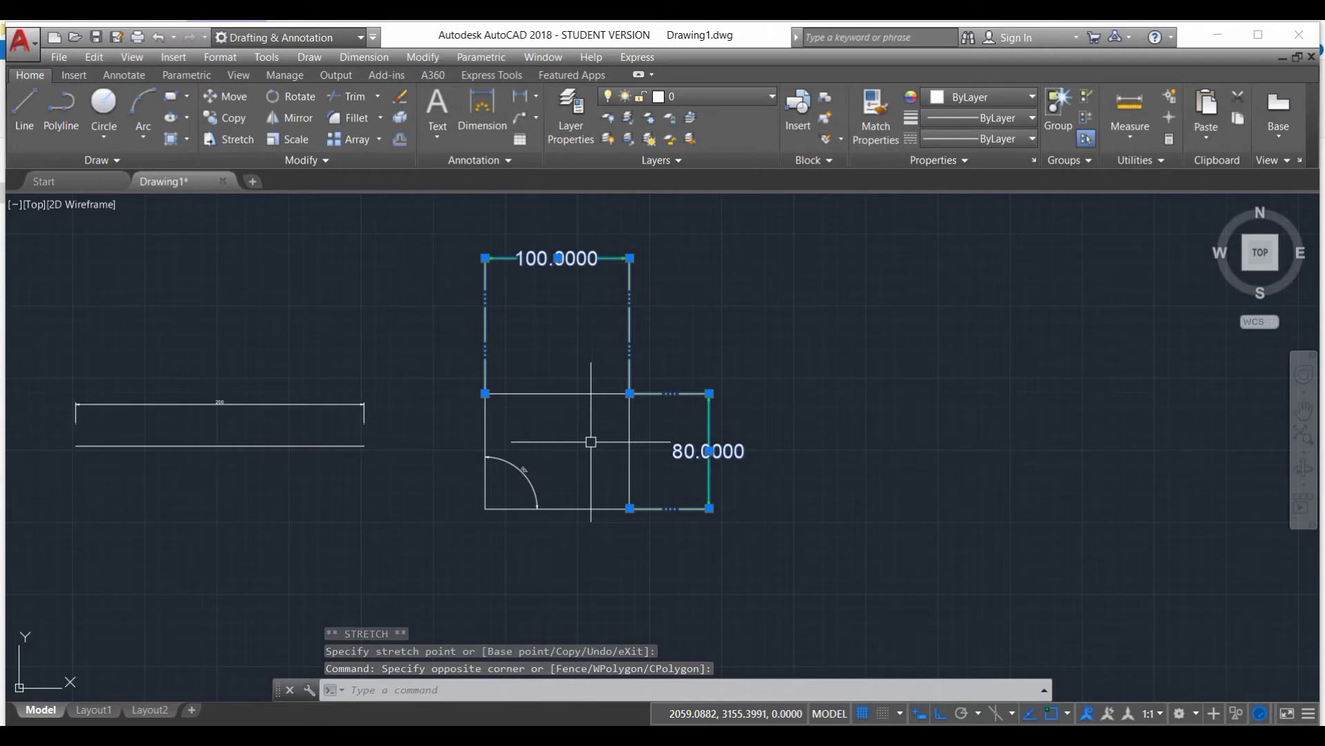
key("Escape")
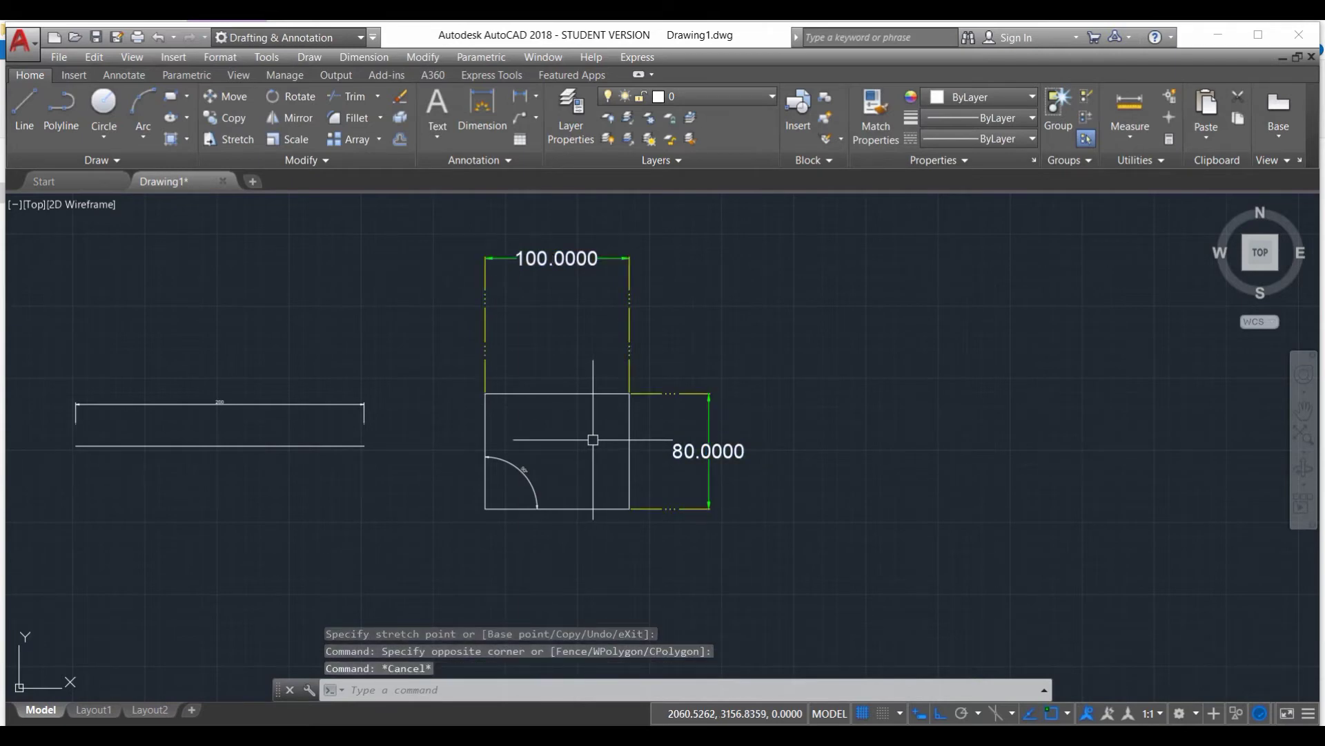
scroll(612, 391, "up", 4)
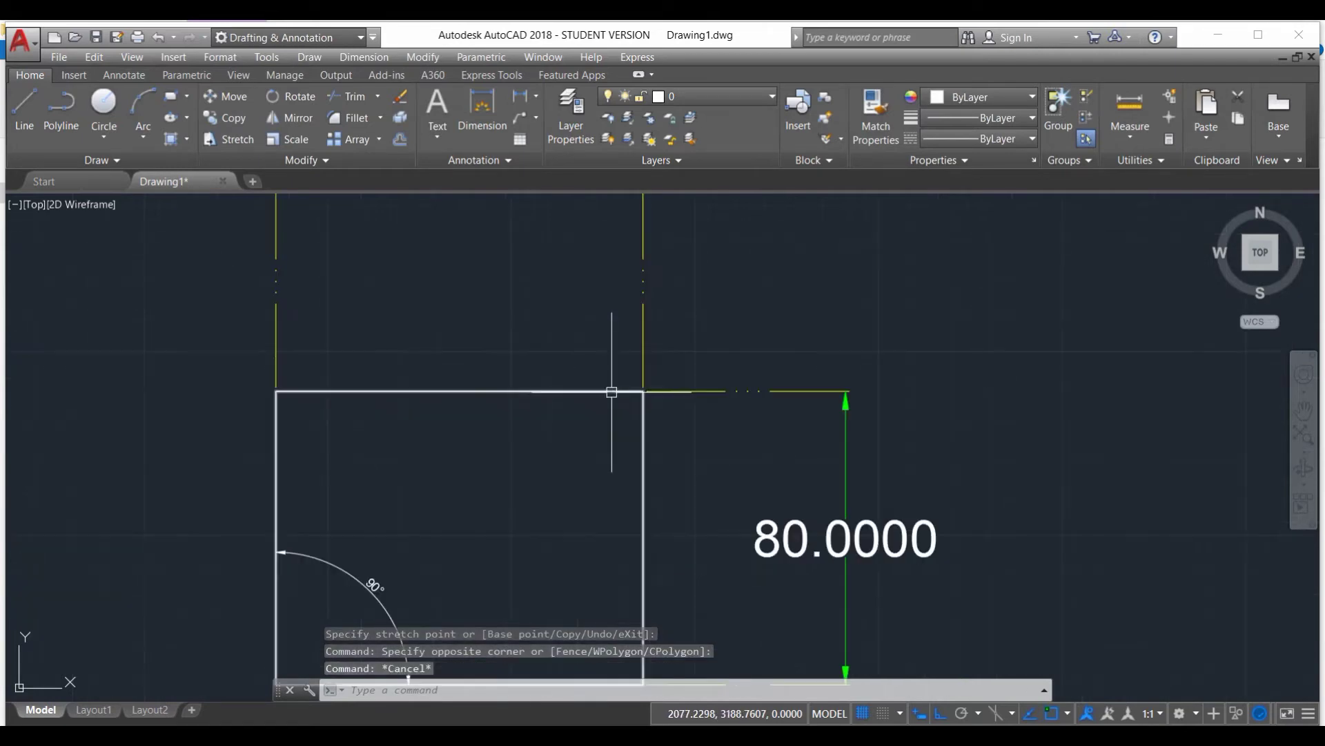
scroll(612, 391, "down", 4)
scroll(625, 388, "up", 4)
scroll(811, 392, "down", 2)
scroll(579, 395, "down", 6)
- Add the LineWeight toggle to the status bar through the customization list
left_click(1084, 714)
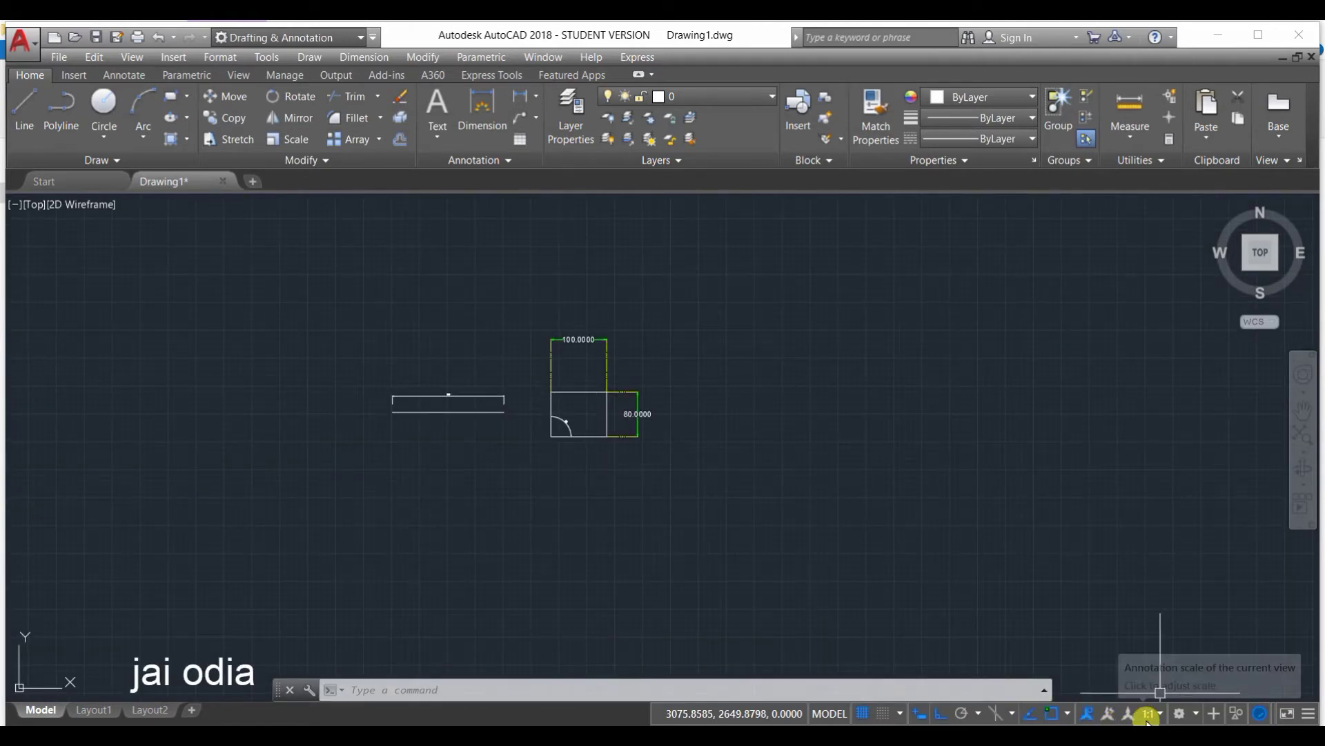
left_click(1309, 715)
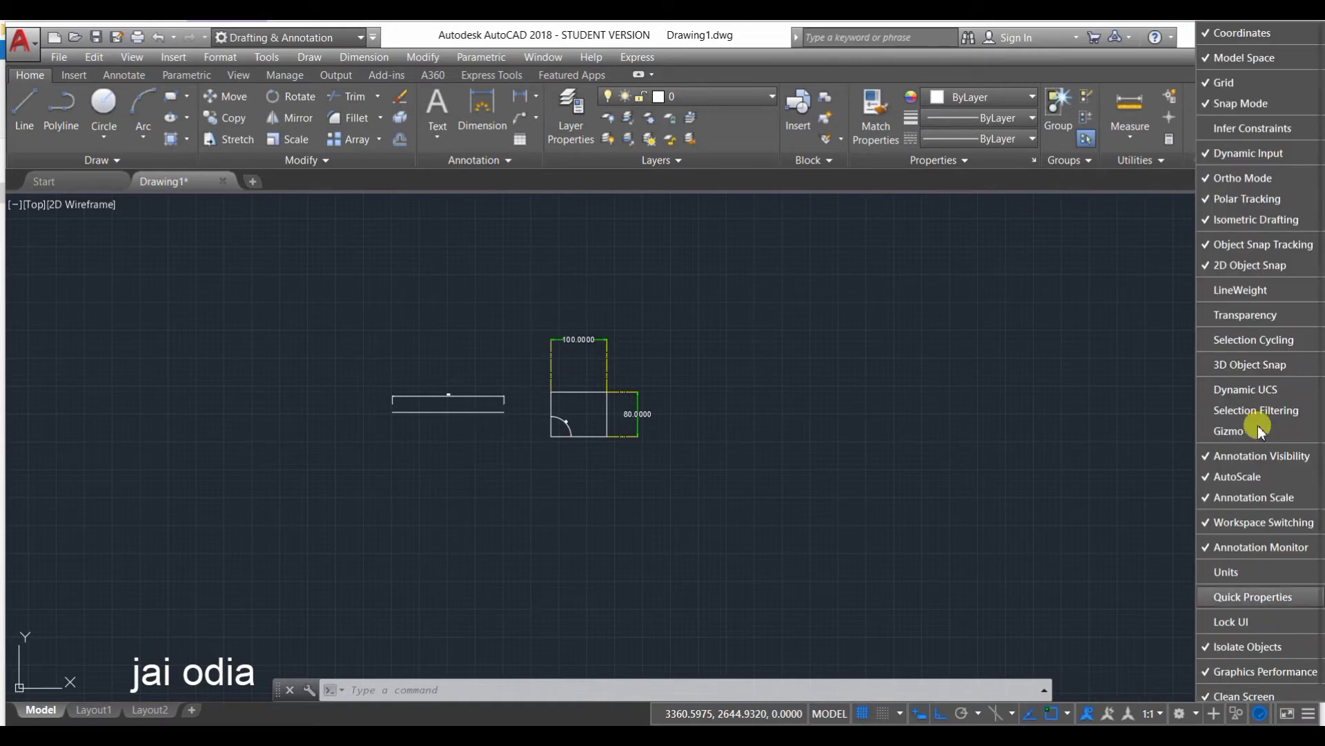
left_click(1239, 290)
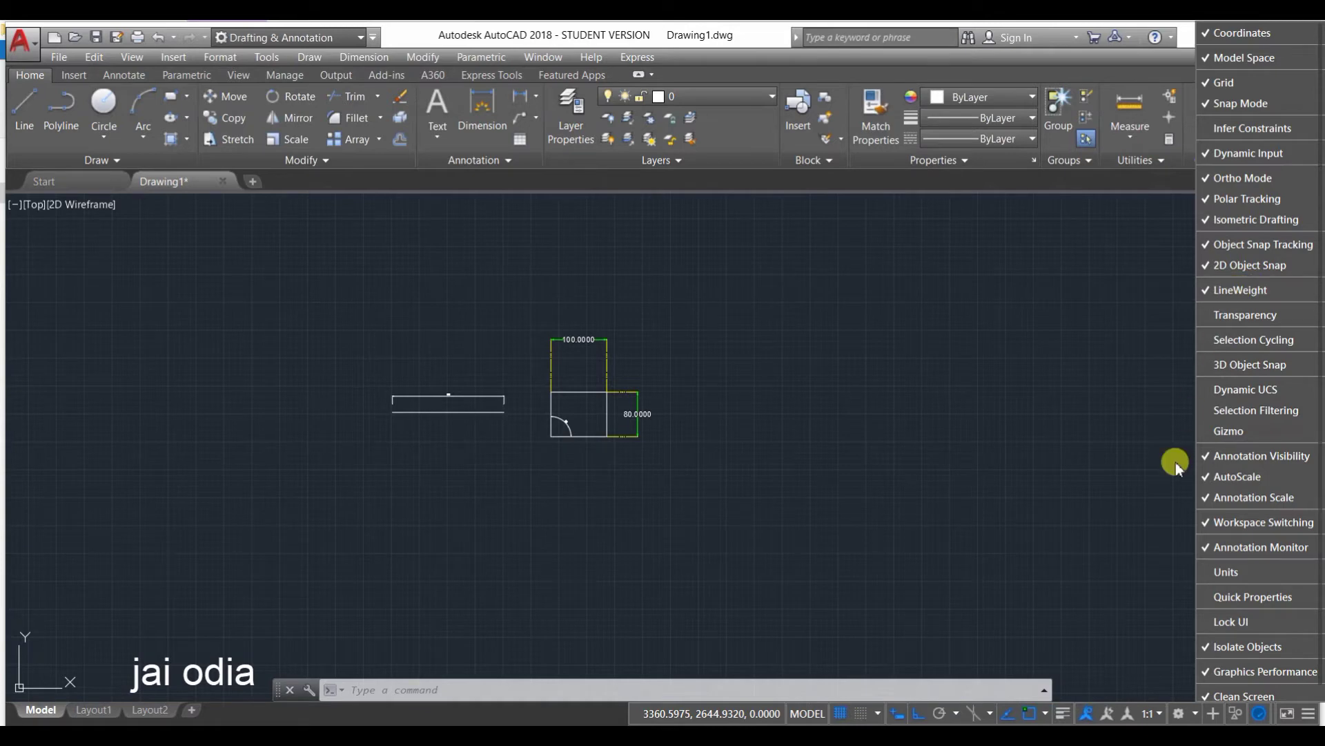
left_click(1077, 552)
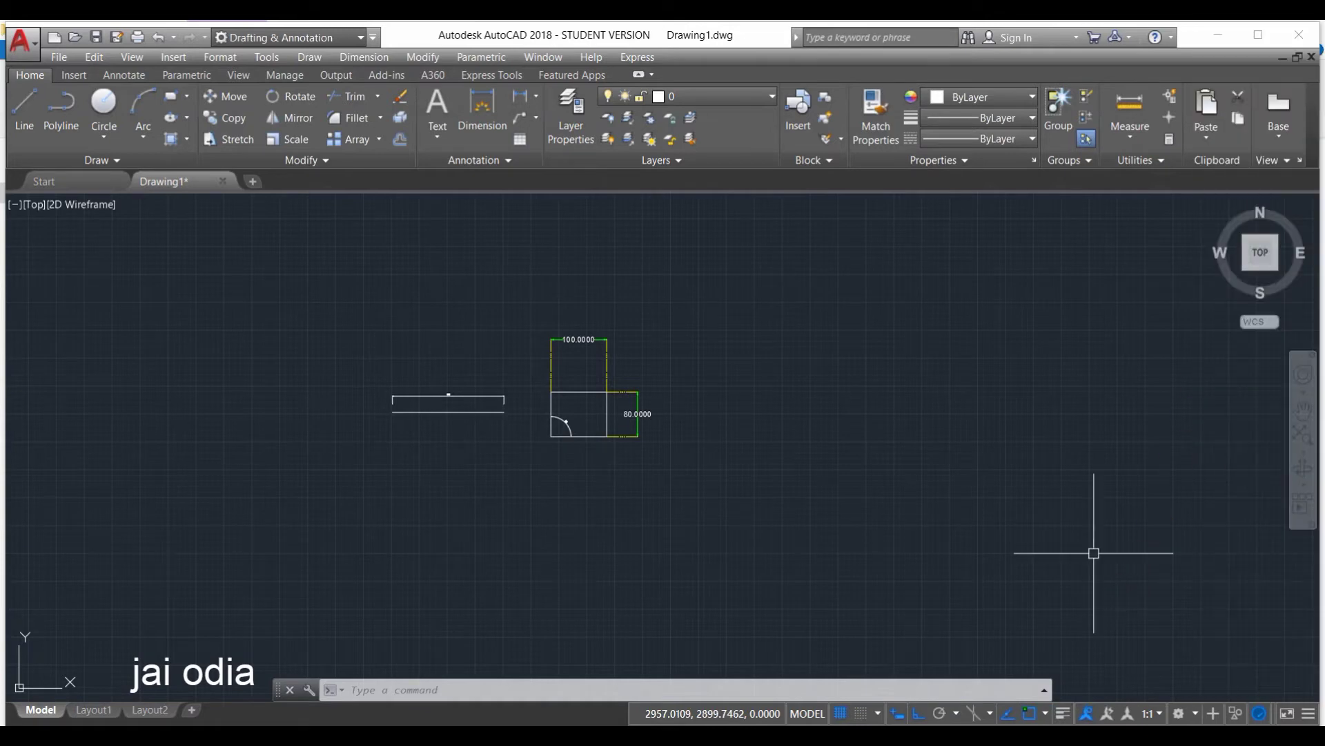
- Turn on lineweight display so the 0.90 mm yellow extension lines appear thick
left_click(1063, 712)
scroll(549, 387, "up", 3)
scroll(562, 331, "up", 6)
scroll(556, 349, "down", 8)
scroll(640, 321, "up", 6)
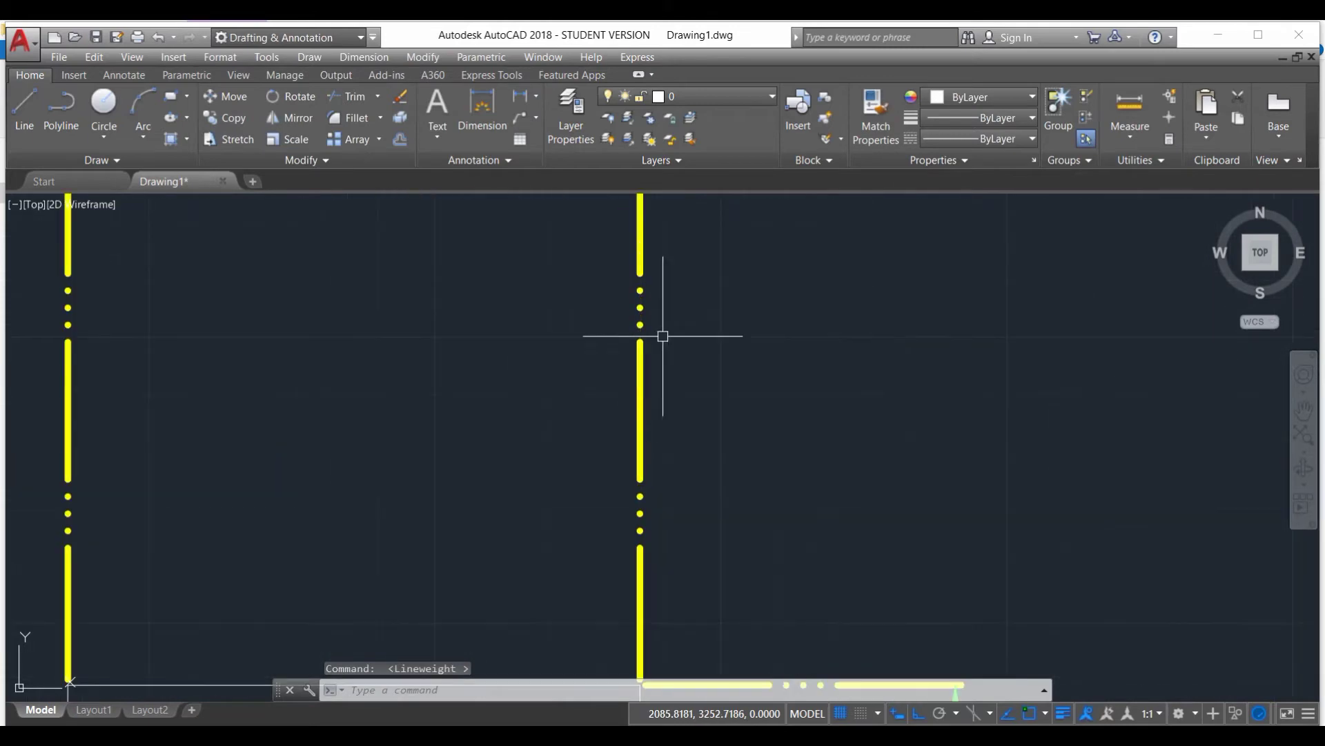
scroll(733, 366, "down", 4)
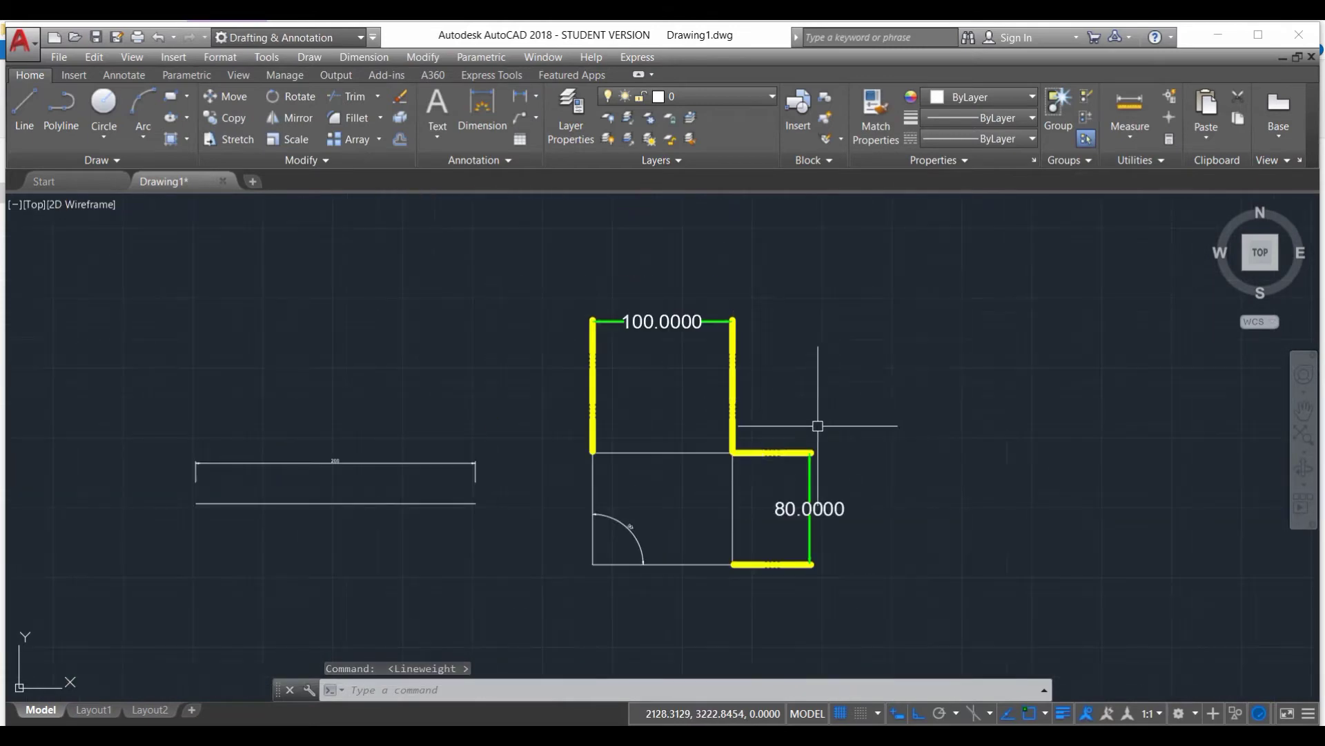
left_click(1063, 711)
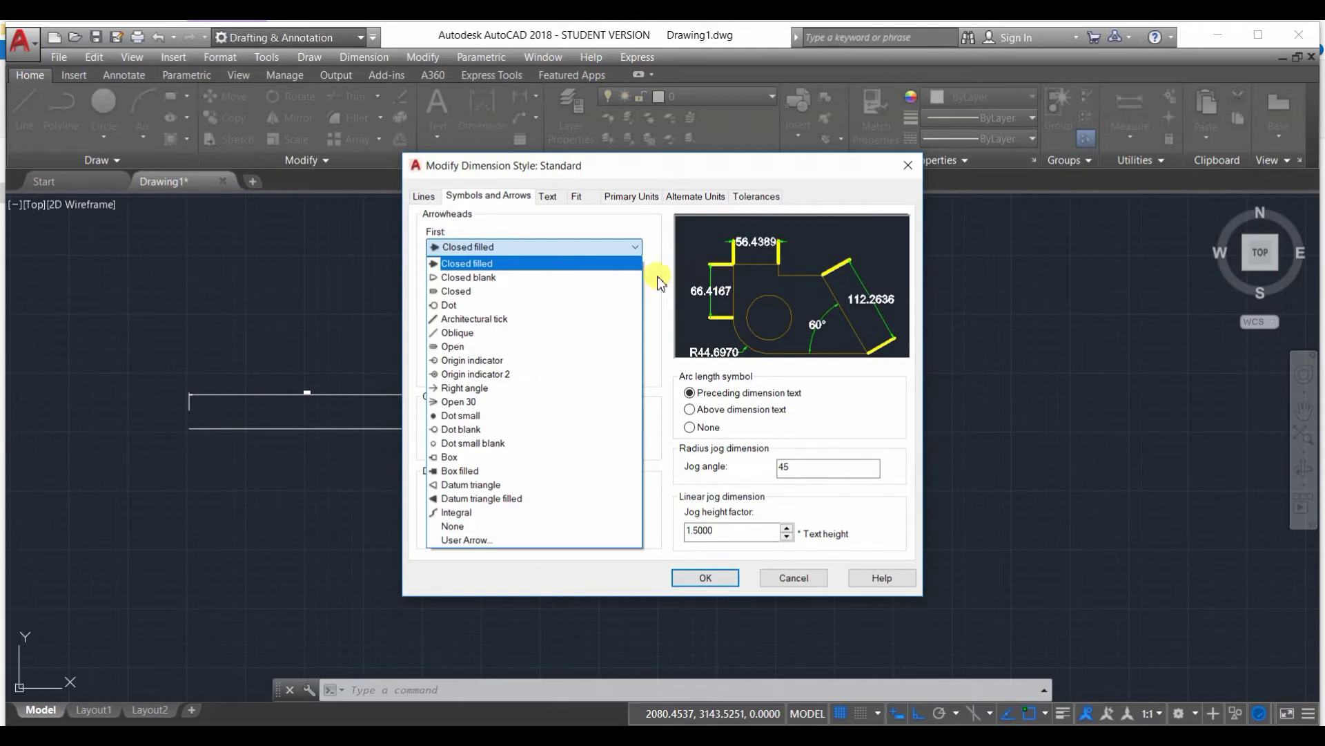
- Set both Standard-style arrowheads to Architectural tick and centre marks to Mark, size 0.0900
left_click(509, 319)
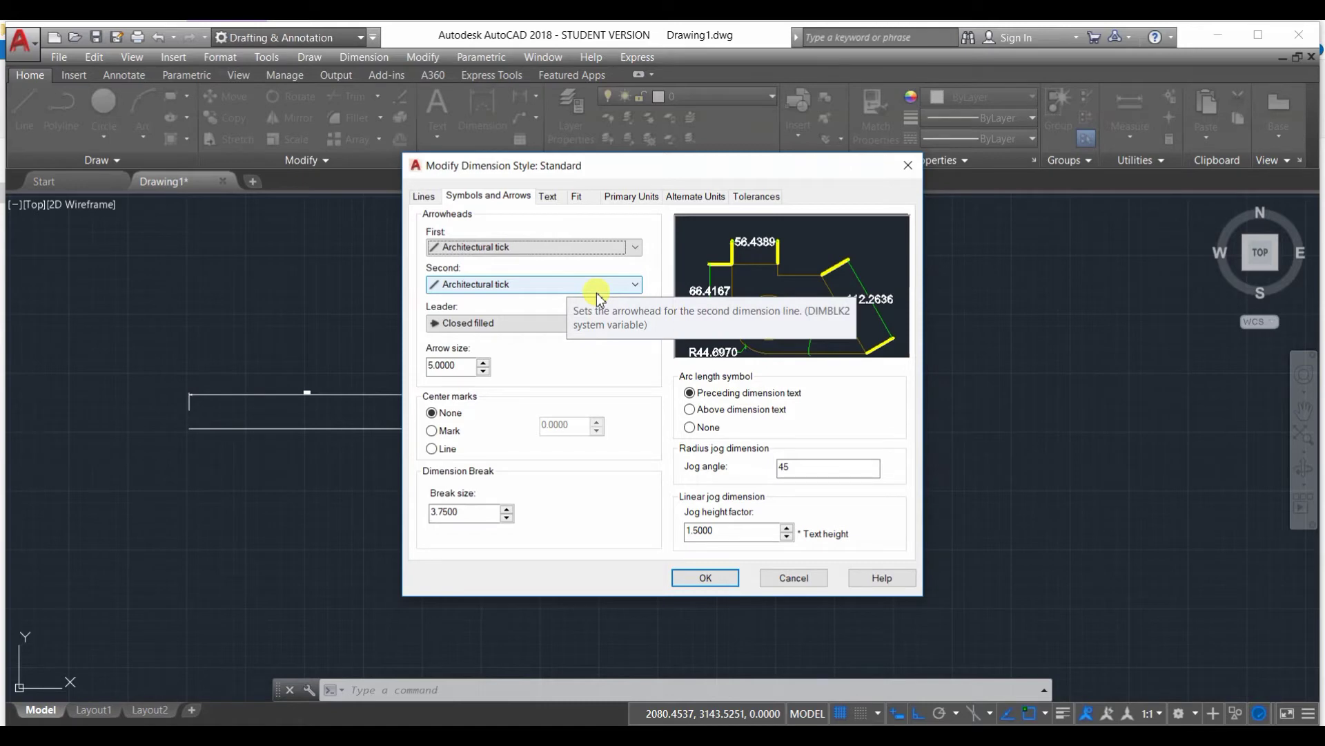
left_click(484, 362)
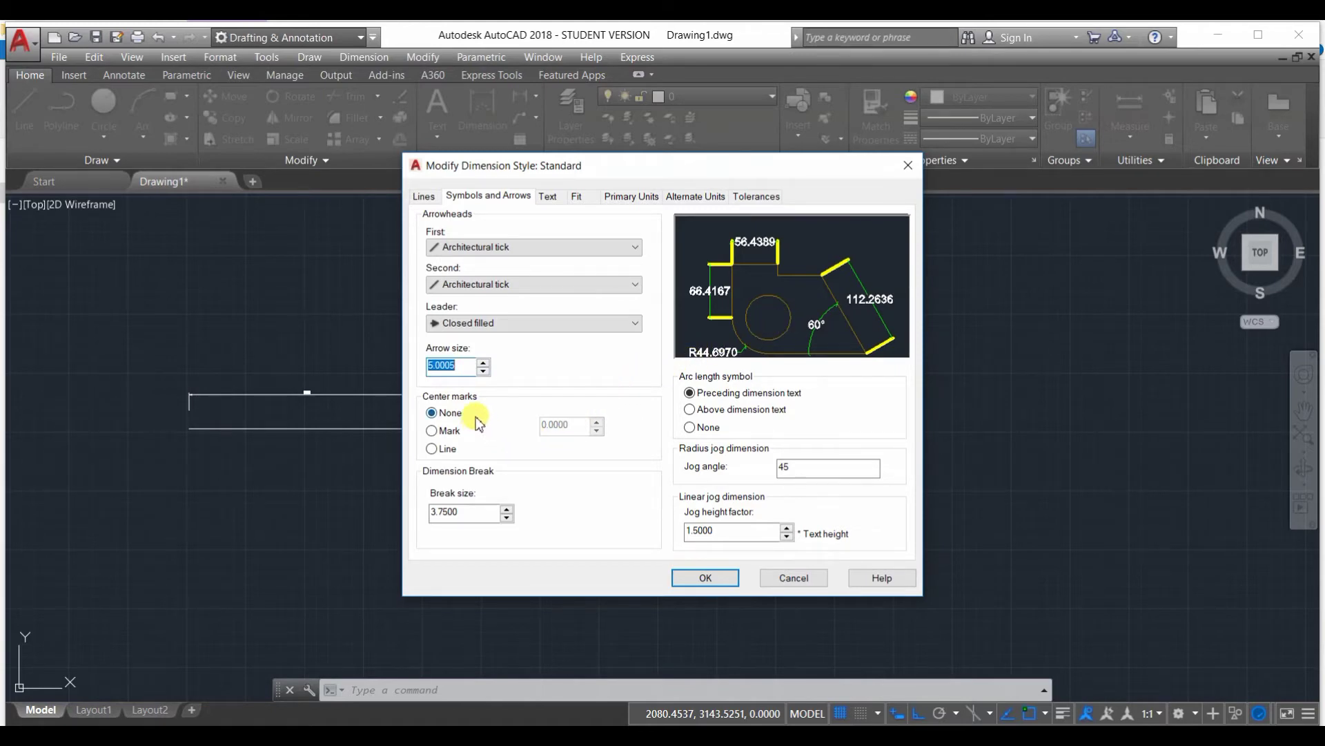
left_click(439, 431)
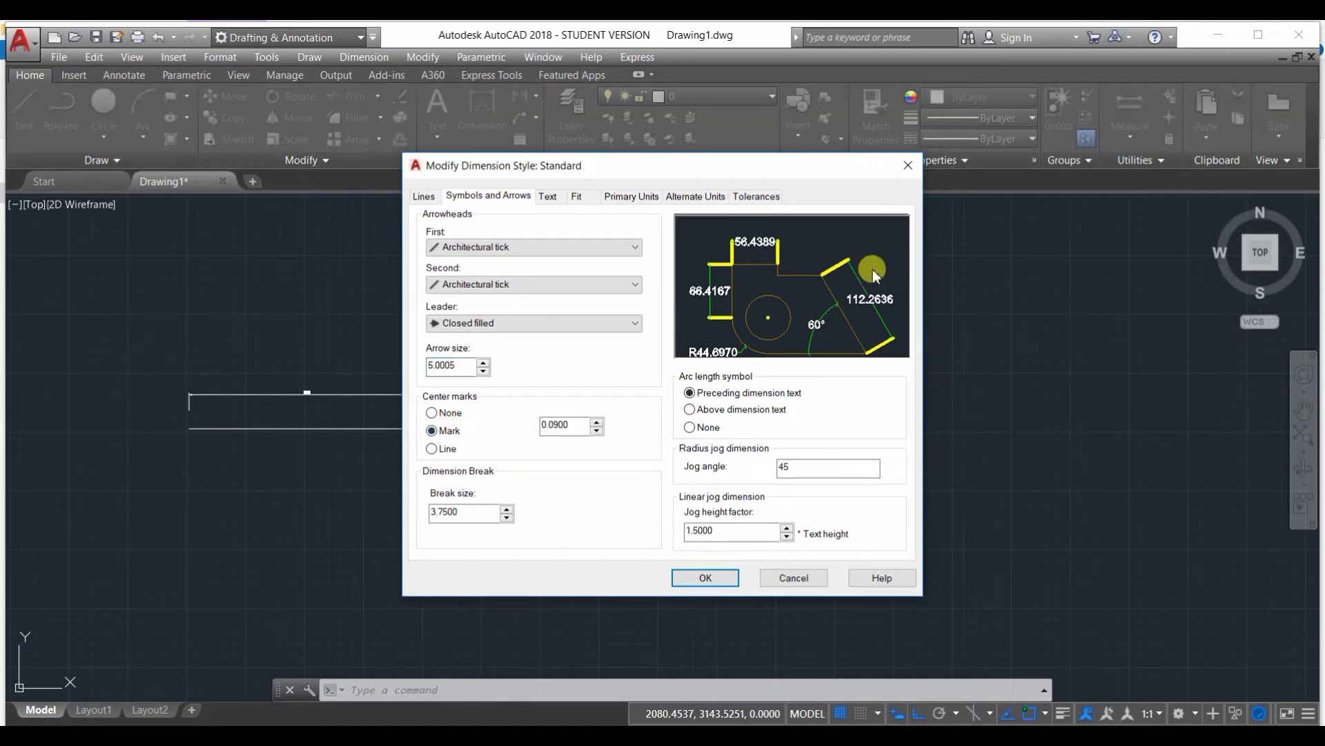
left_click(433, 430)
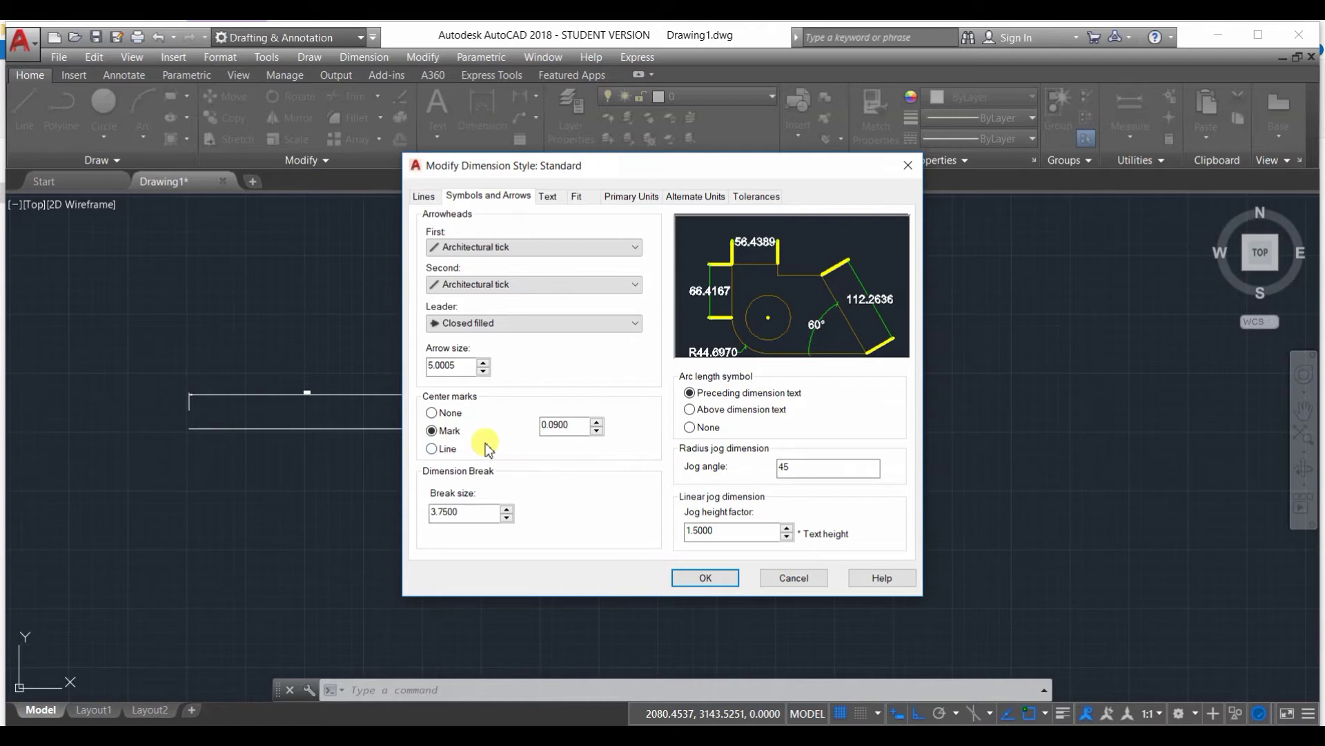
left_click(444, 450)
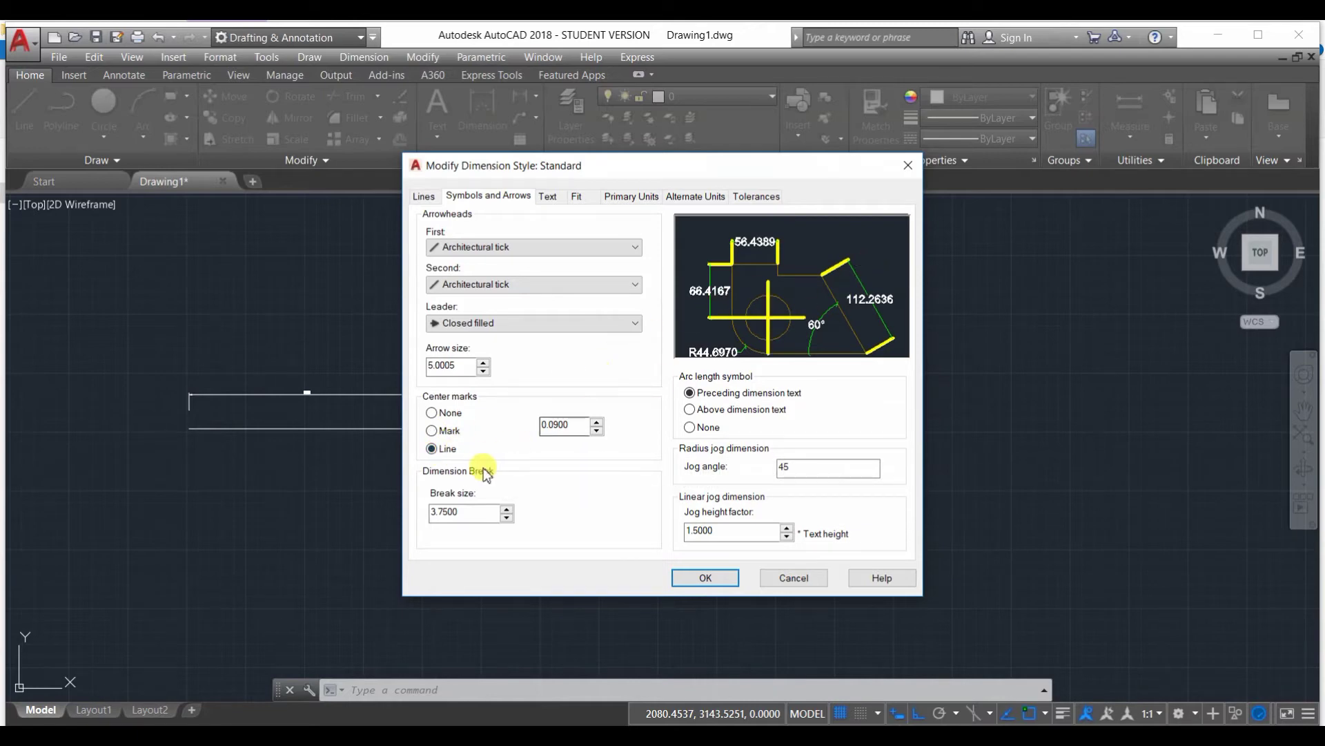
left_click(435, 430)
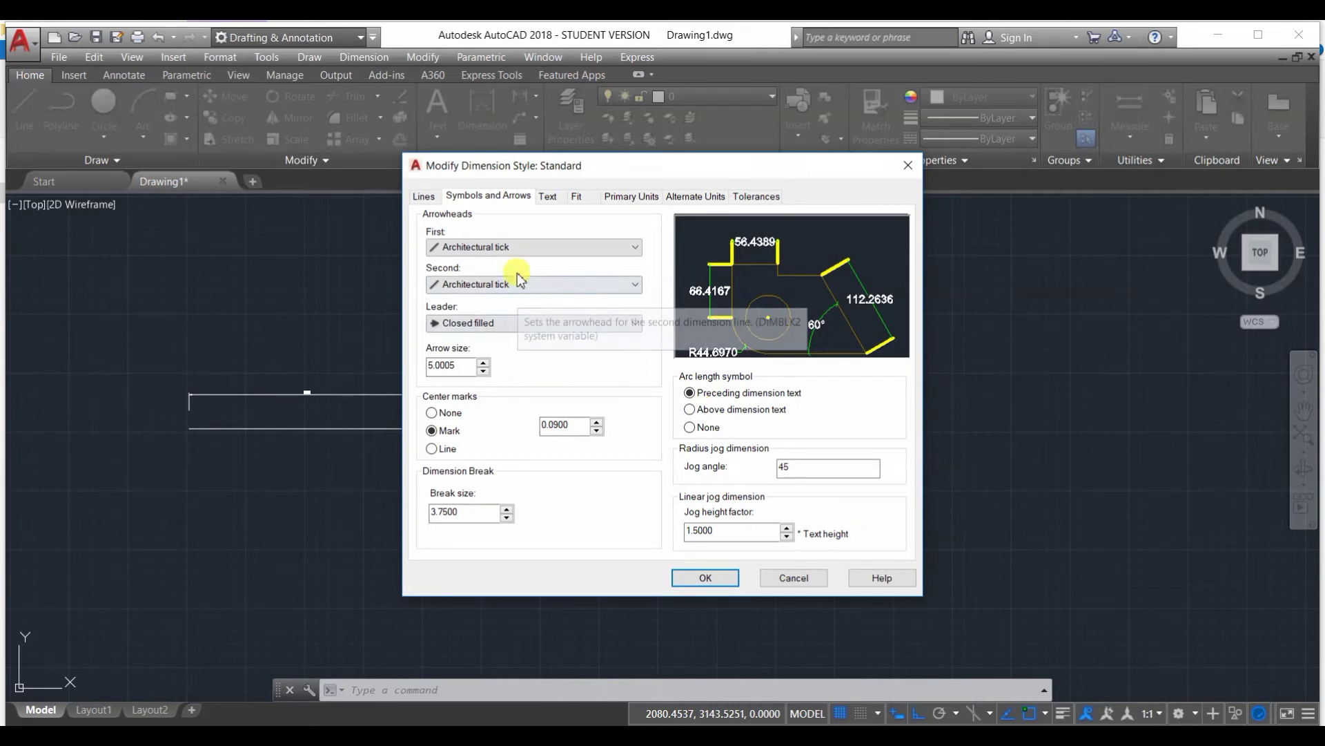
left_click(518, 248)
left_click(542, 253)
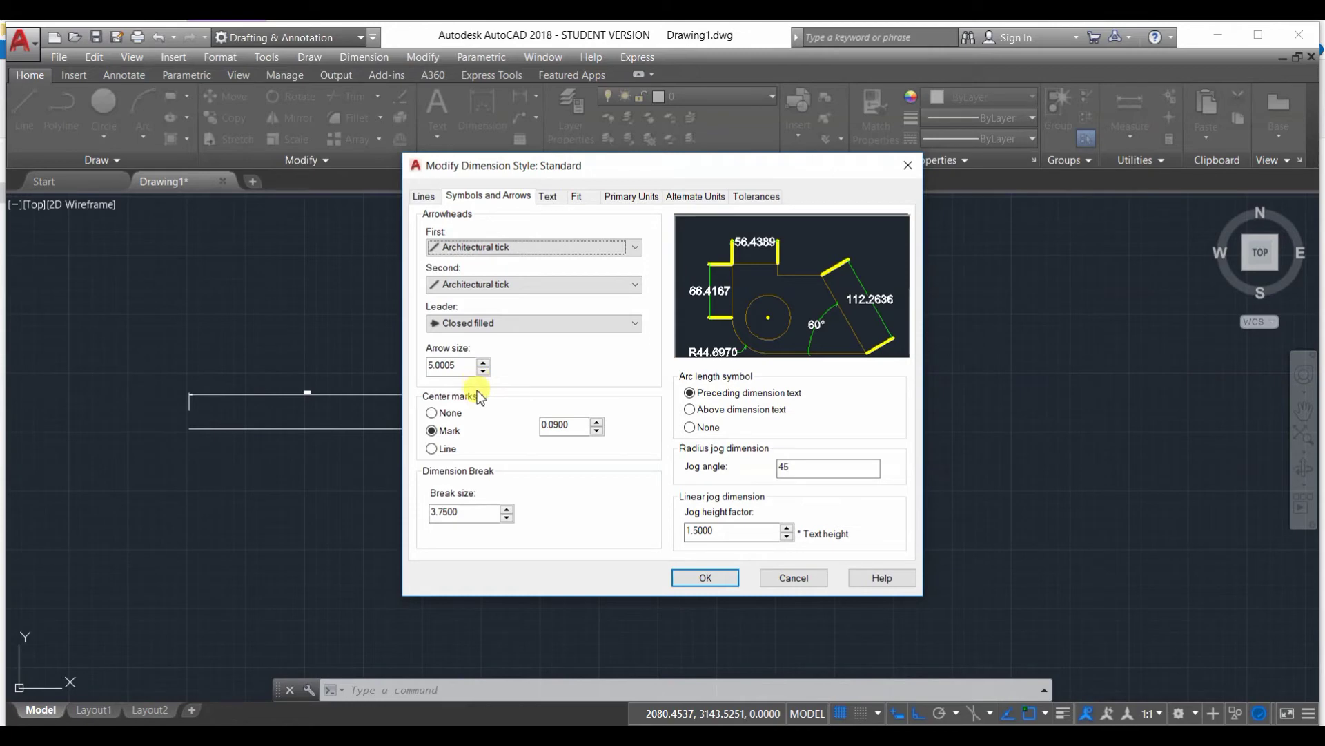
left_click(548, 197)
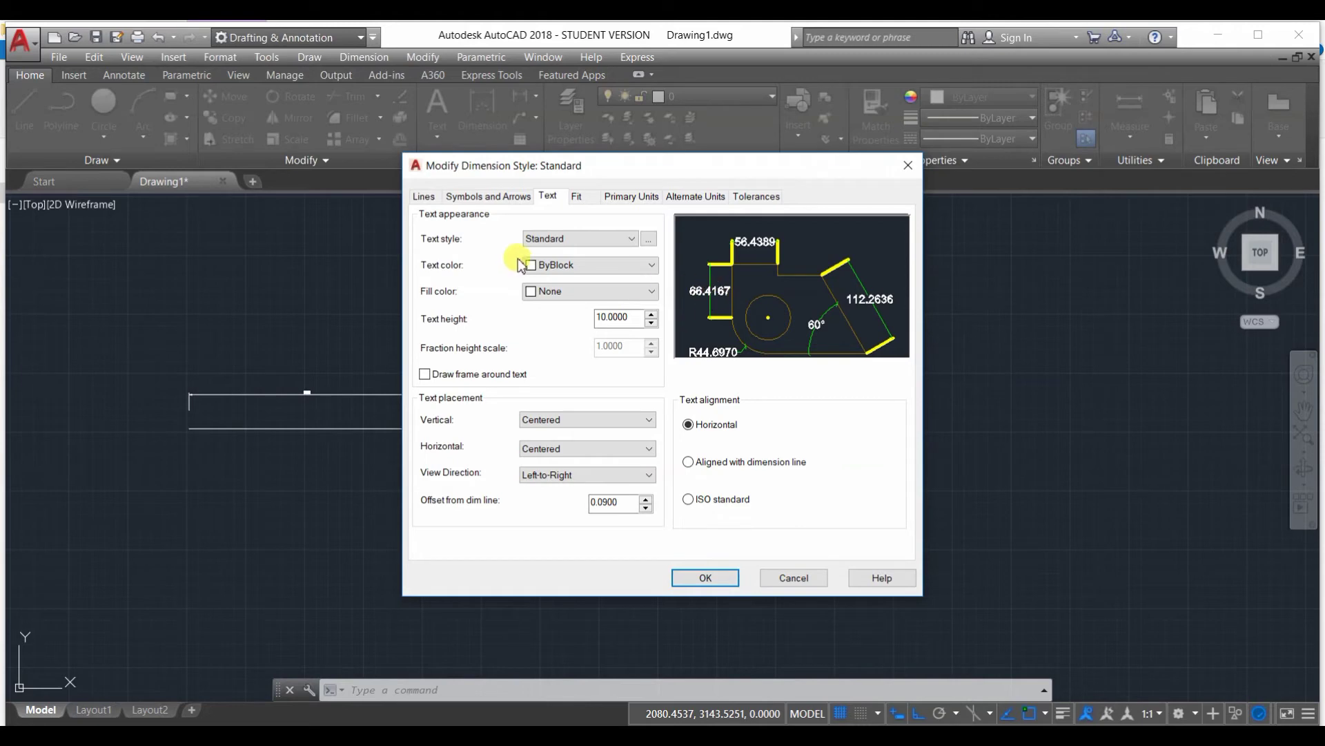
- Make the Standard style's dimension text colour Magenta
left_click(568, 237)
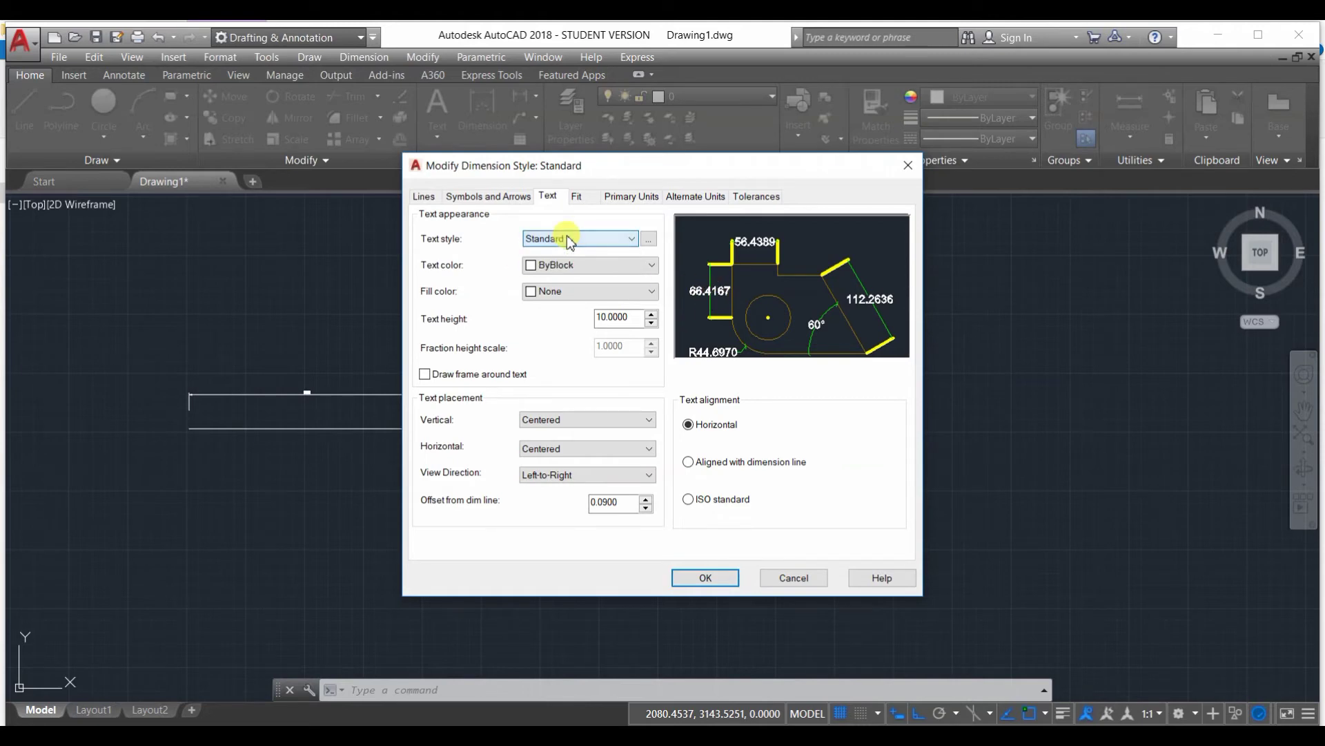
left_click(600, 264)
left_click(561, 306)
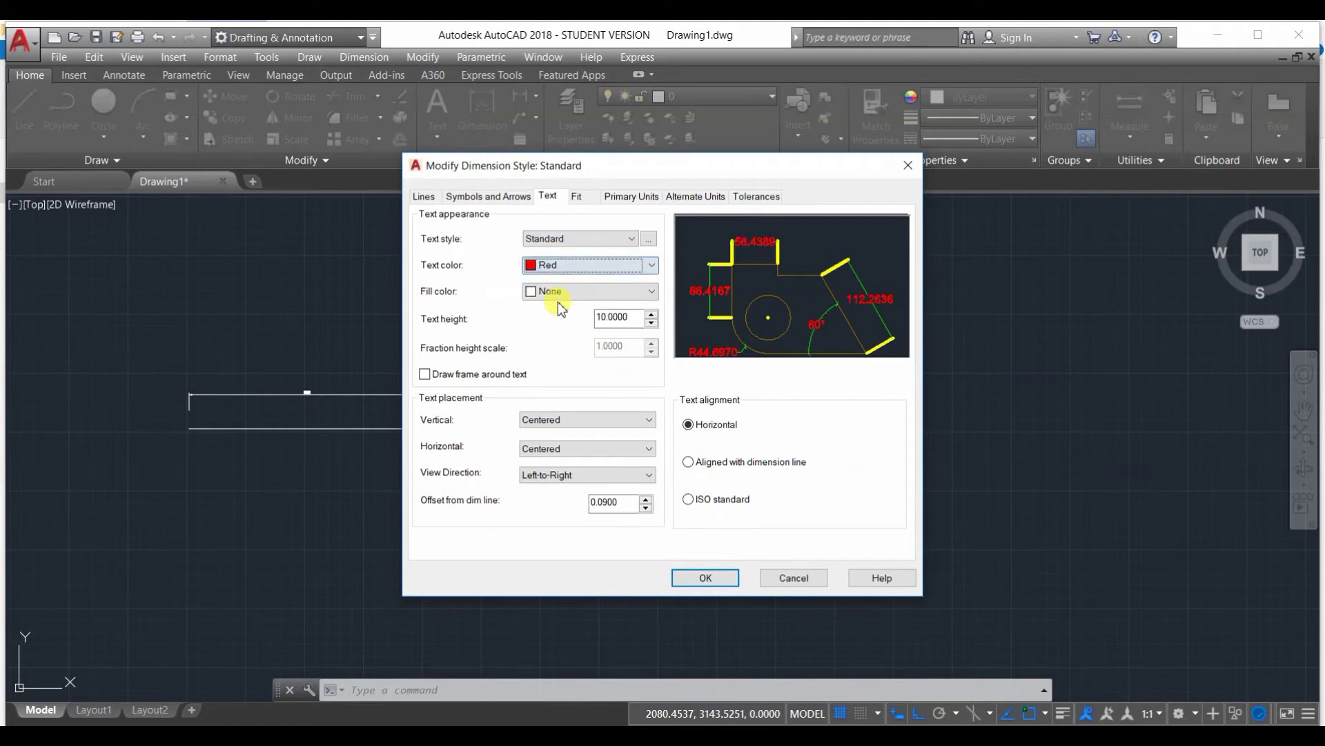
left_click(583, 266)
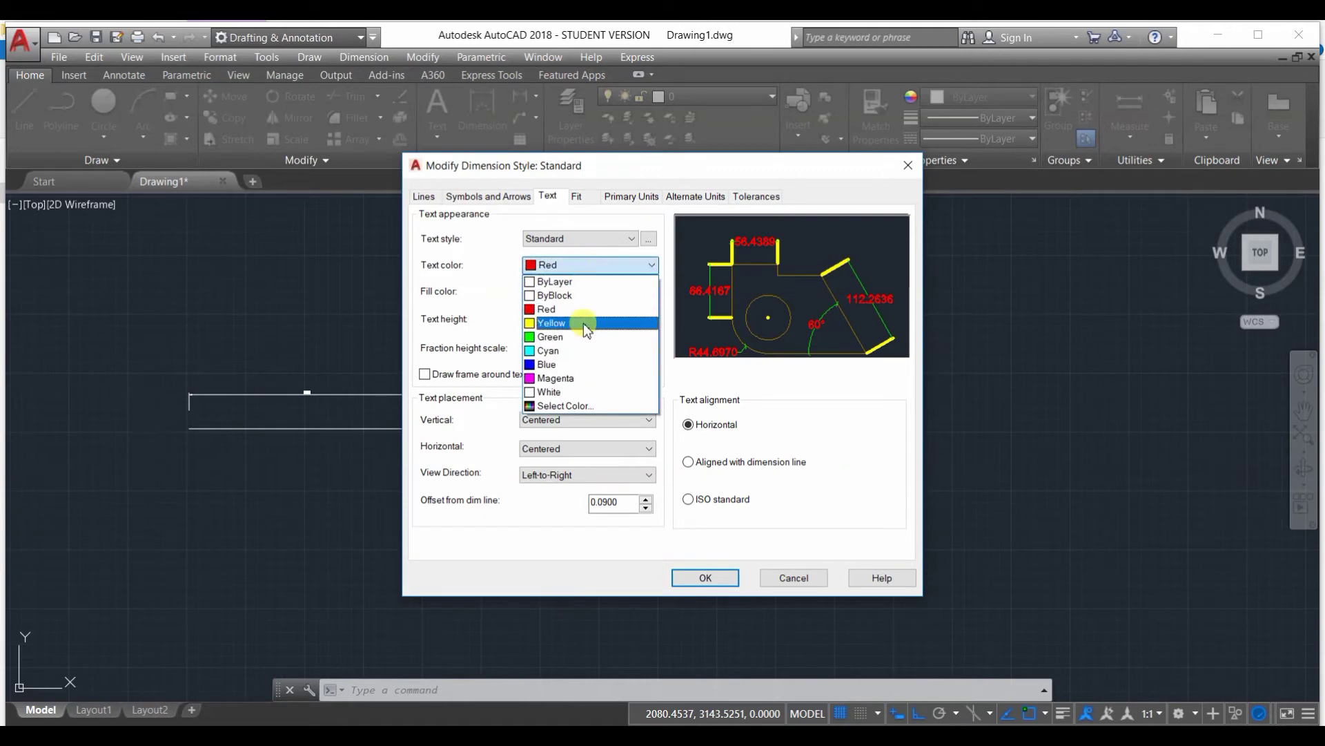
left_click(570, 382)
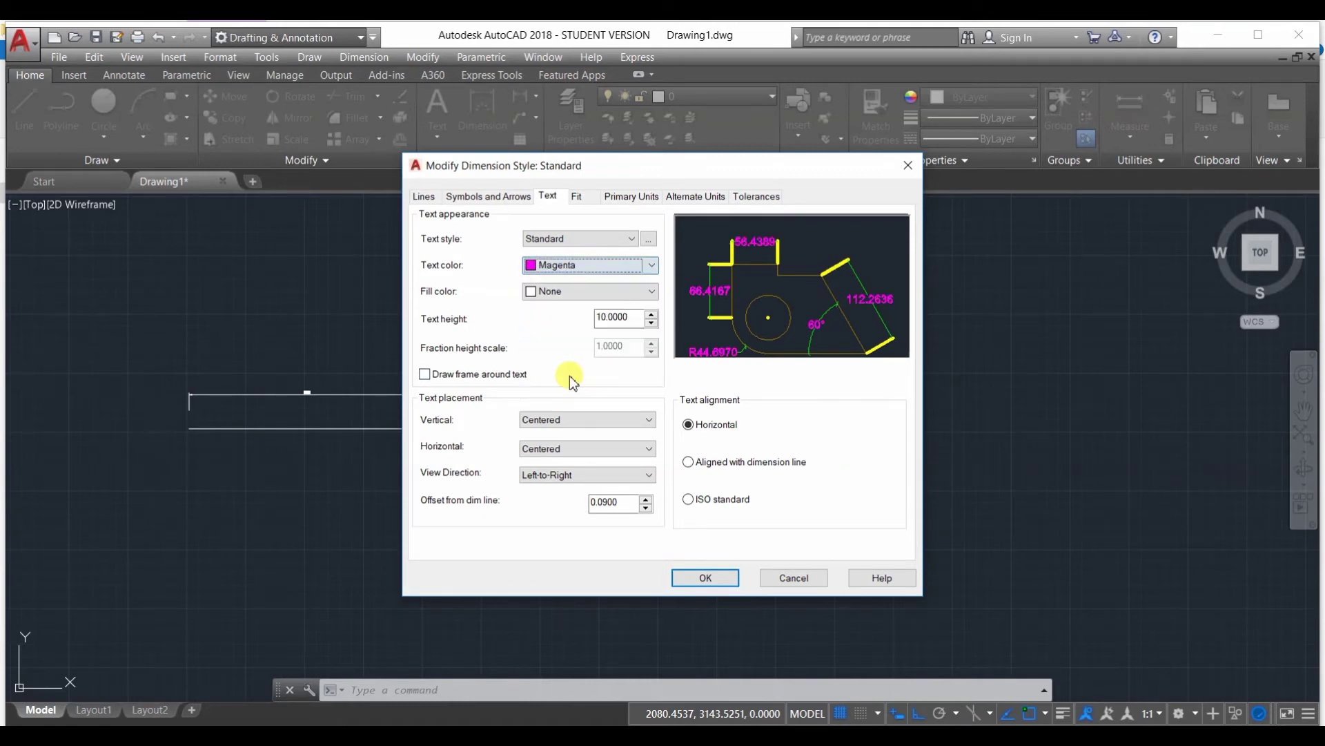
- Give the dimension text a Blue background fill after trying yellow and red
left_click(558, 292)
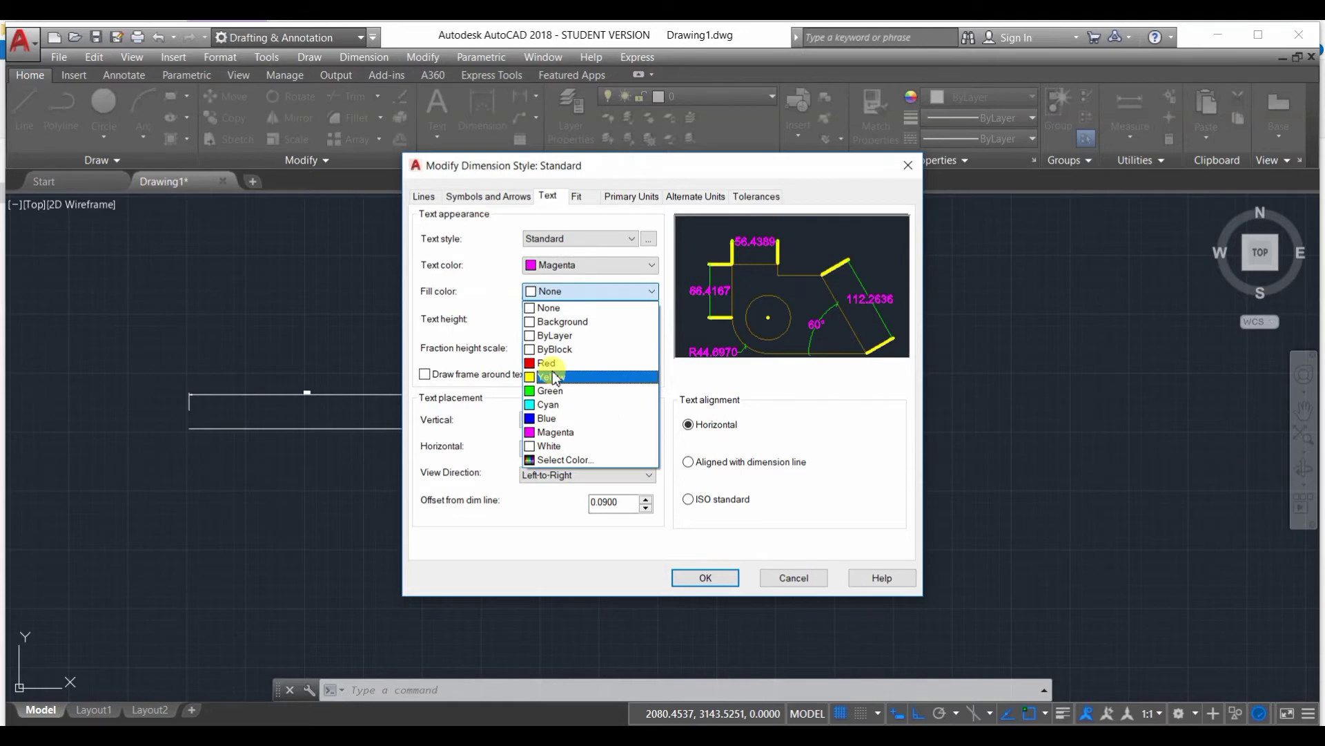
left_click(556, 373)
left_click(560, 290)
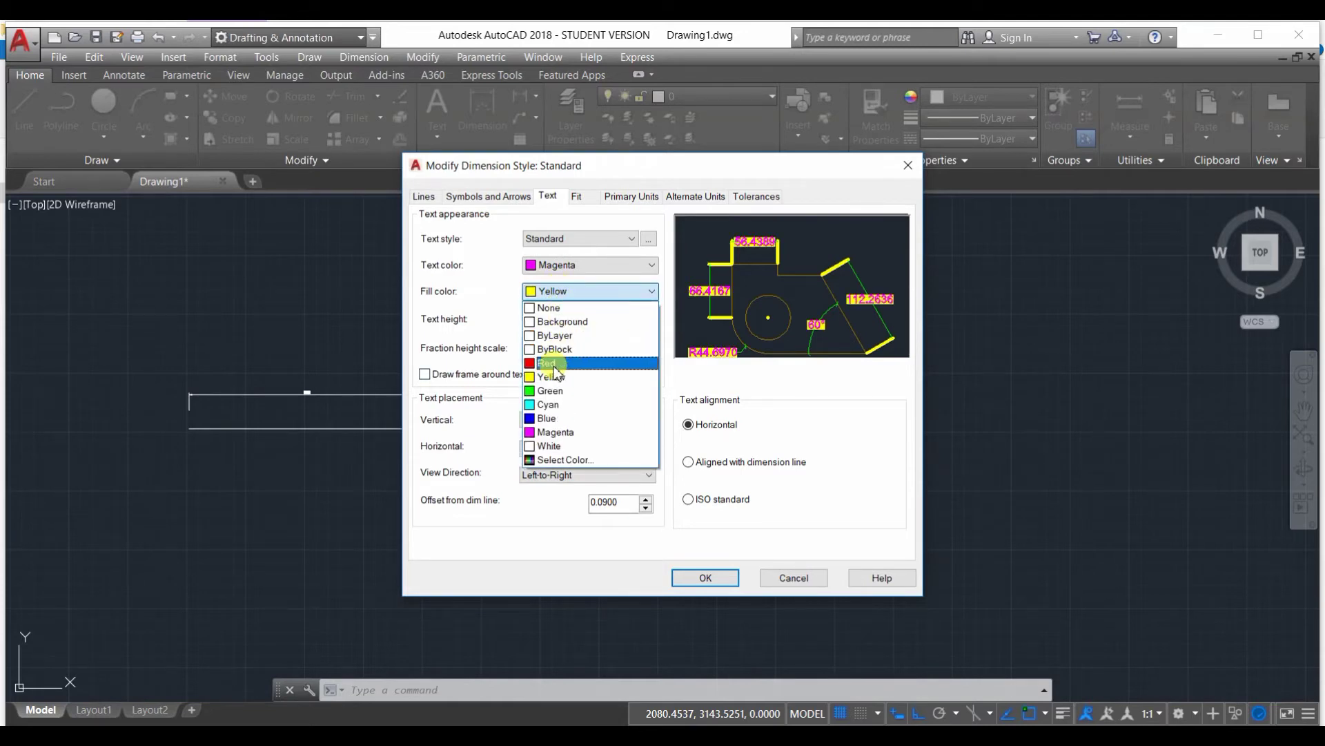
left_click(557, 368)
left_click(557, 290)
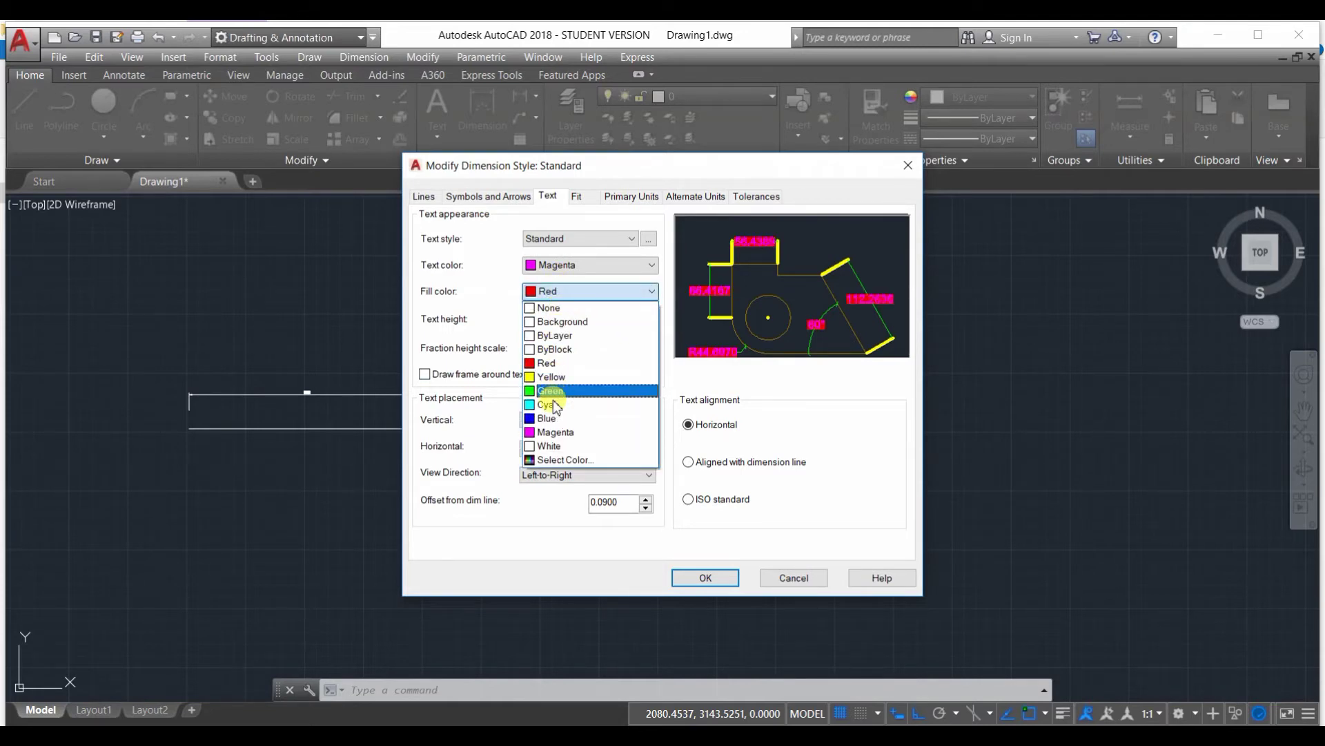
left_click(552, 419)
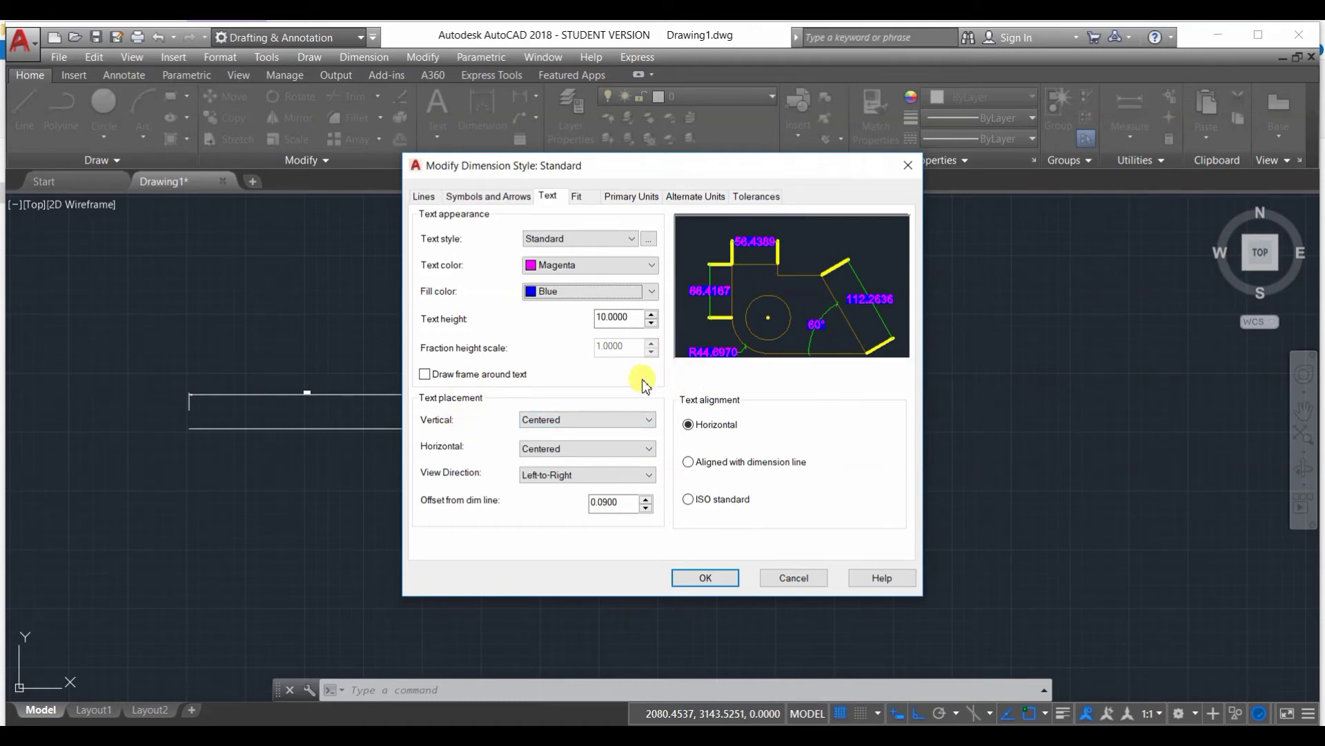
left_click(605, 417)
- Try Above, Outside, Below and At Ext Line 1 text placements, returning both to Centered
left_click(597, 447)
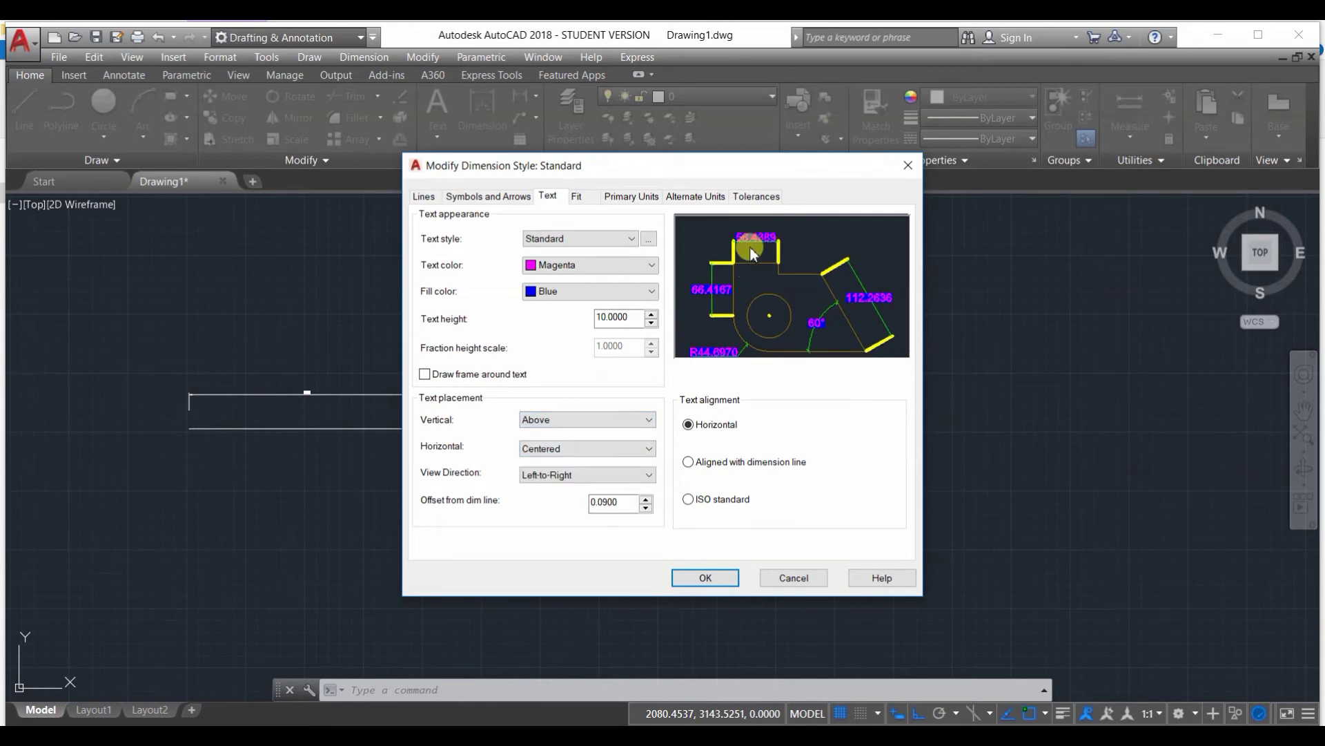
left_click(552, 448)
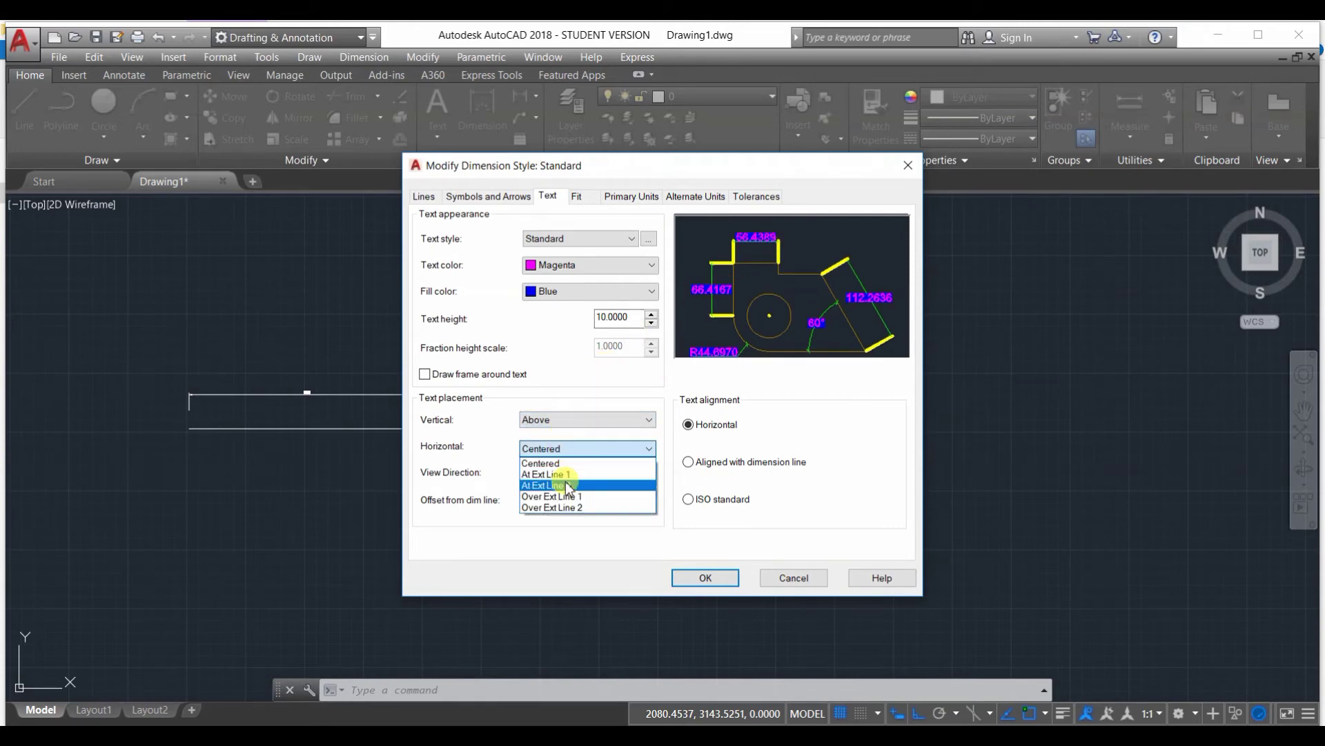
left_click(566, 475)
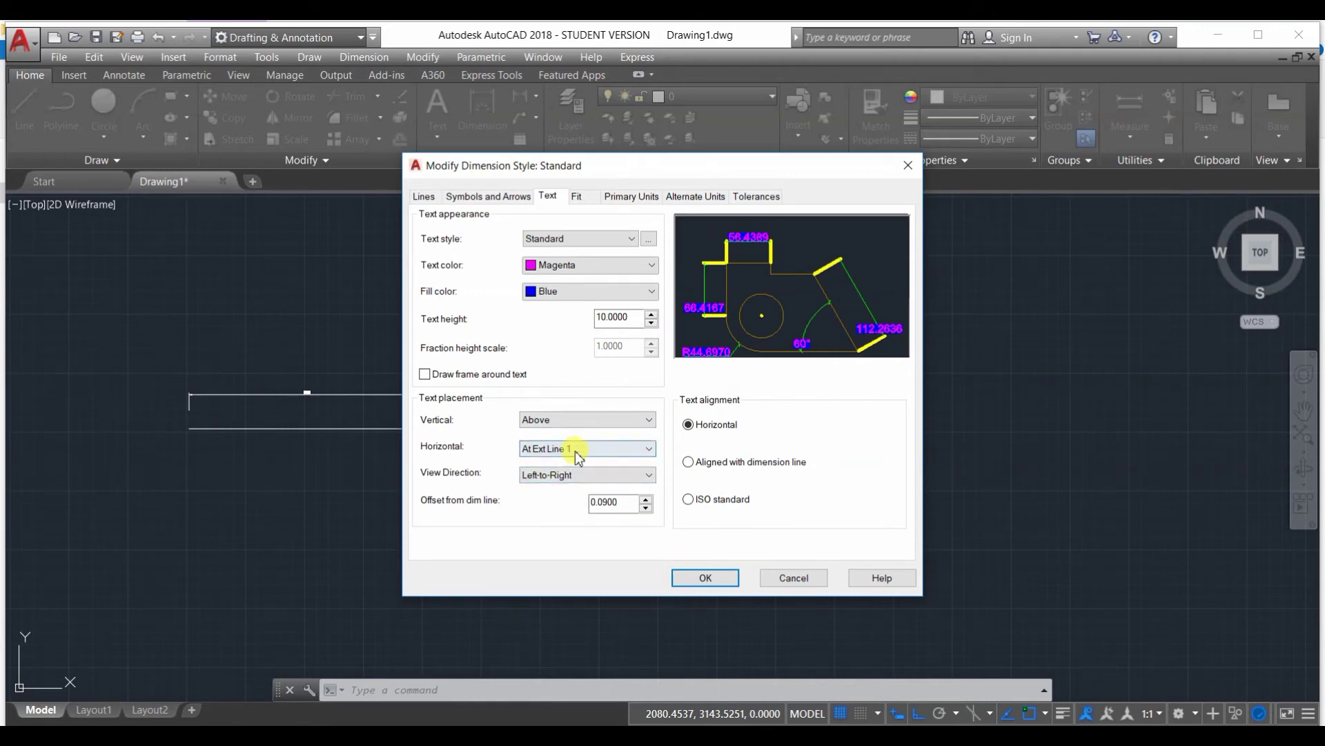
left_click(574, 450)
left_click(576, 462)
left_click(600, 415)
left_click(591, 457)
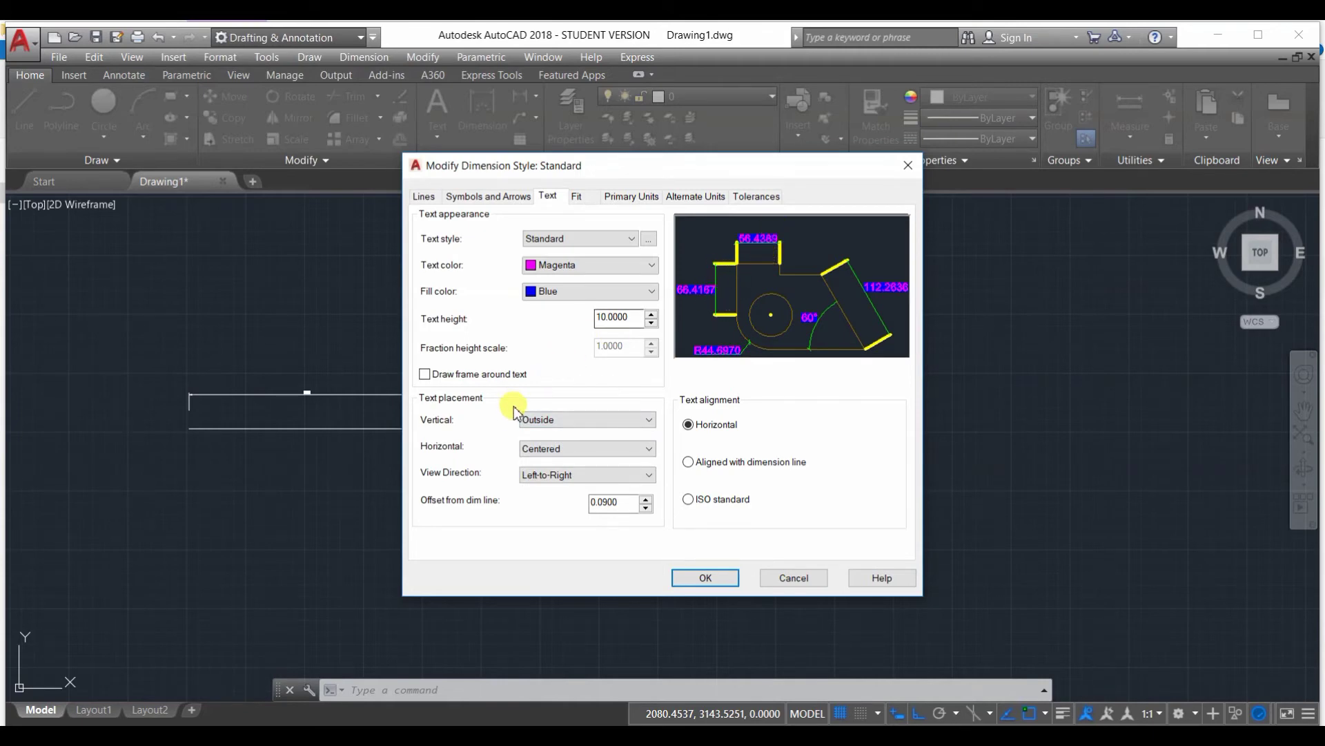
left_click(535, 423)
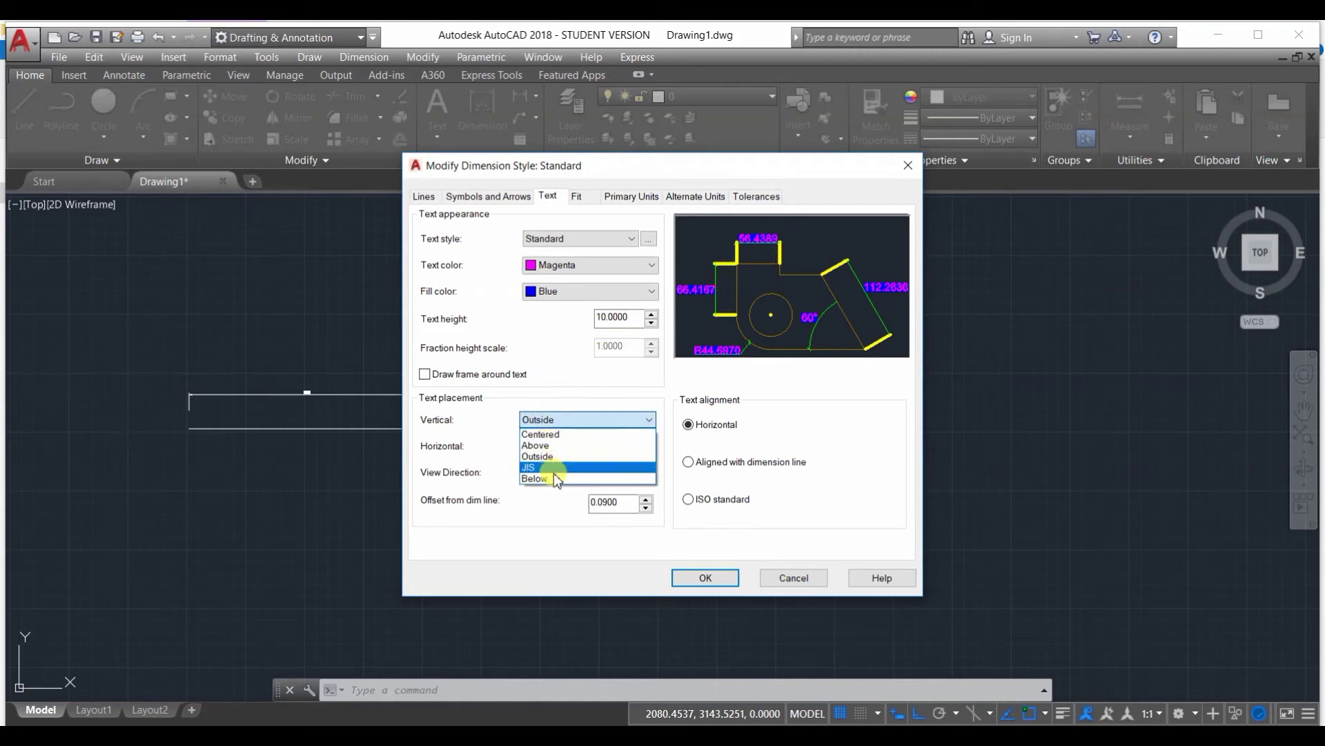
left_click(573, 484)
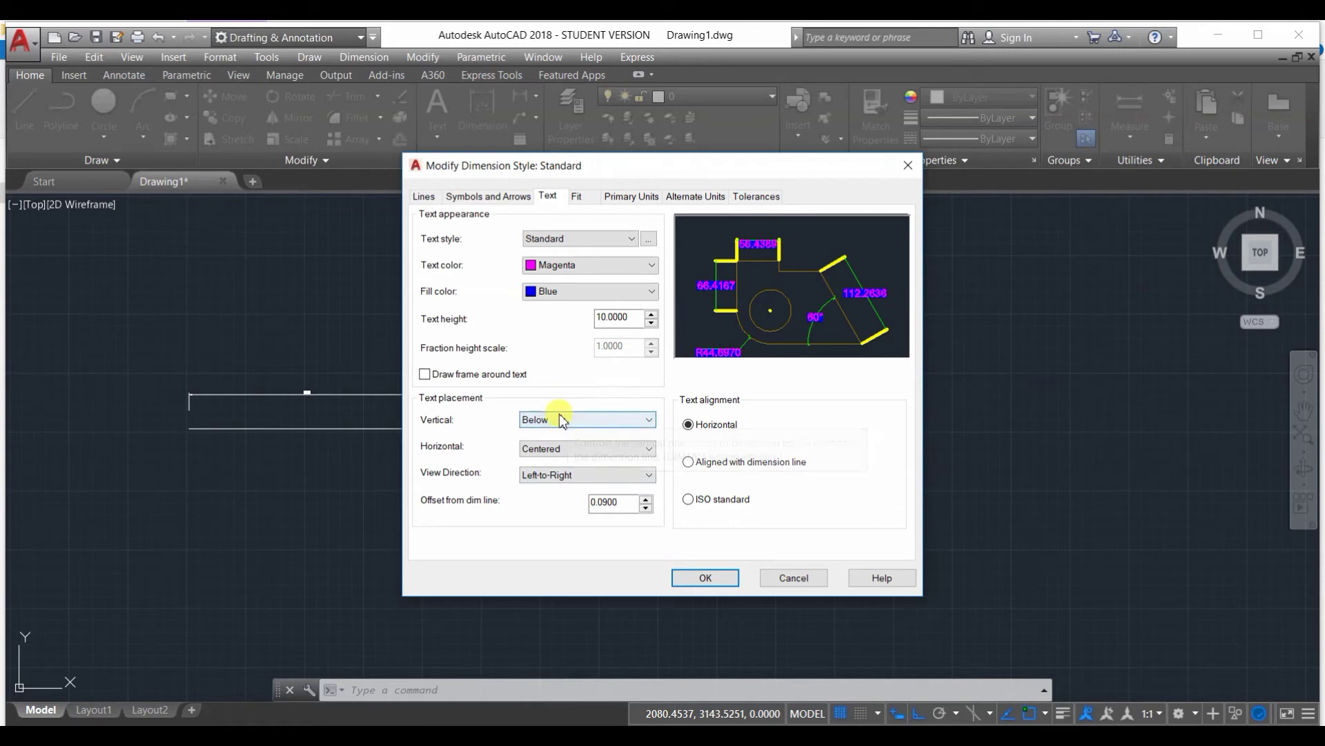
left_click(562, 417)
left_click(570, 432)
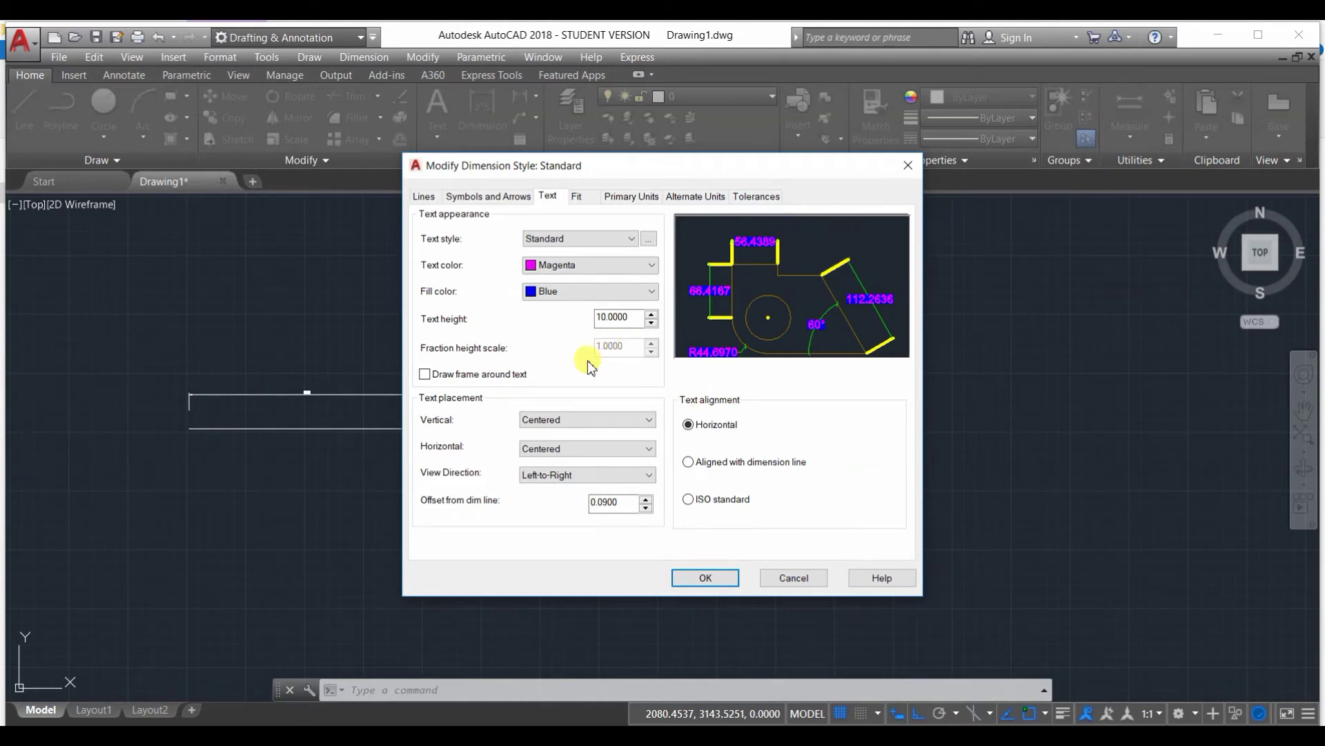
- Try Right-to-Left text direction, then restore Left-to-Right
left_click(601, 474)
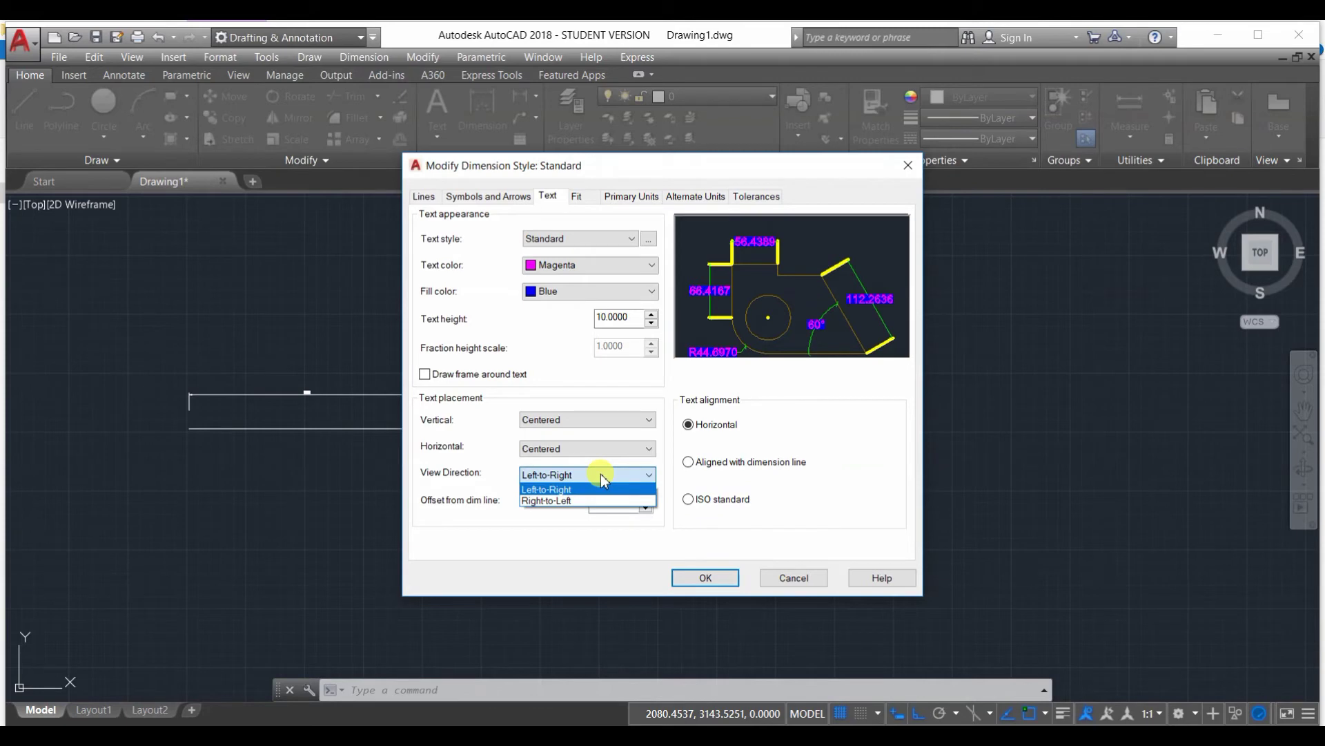
left_click(582, 501)
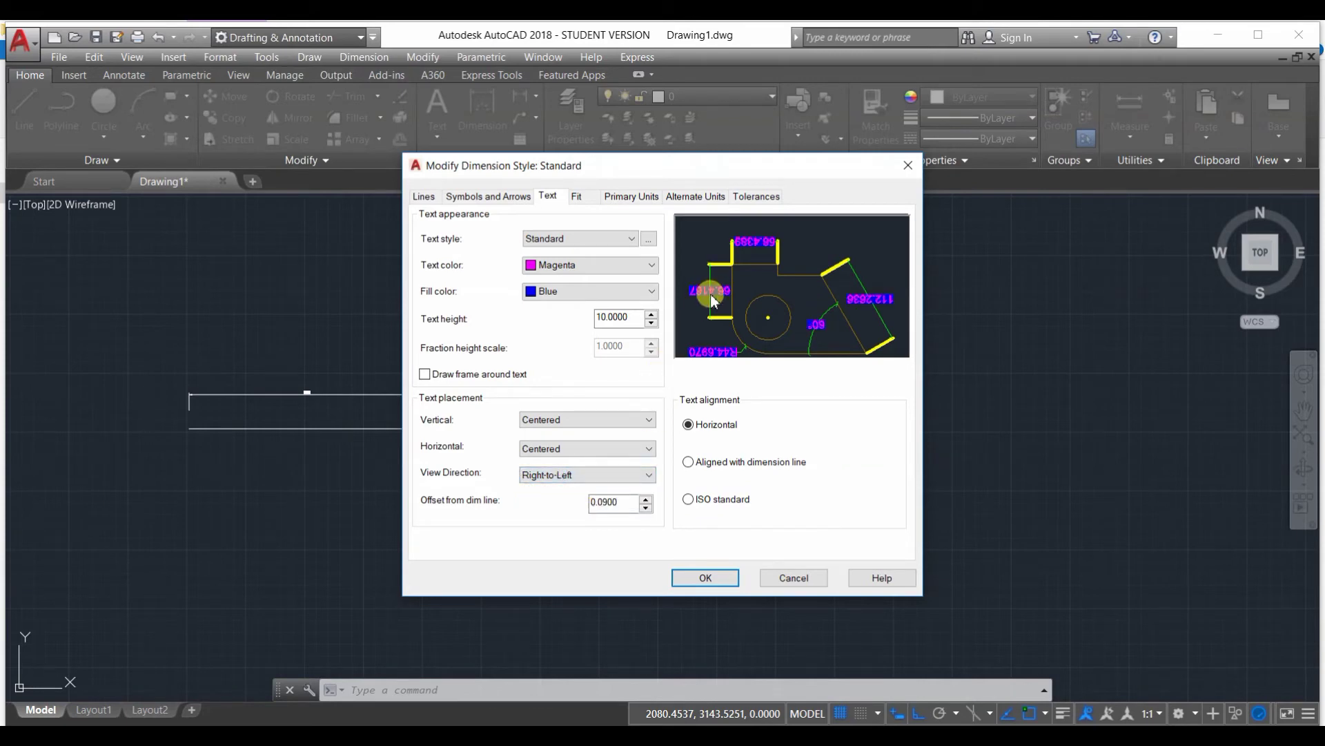
left_click(525, 476)
left_click(547, 487)
type("0.9955")
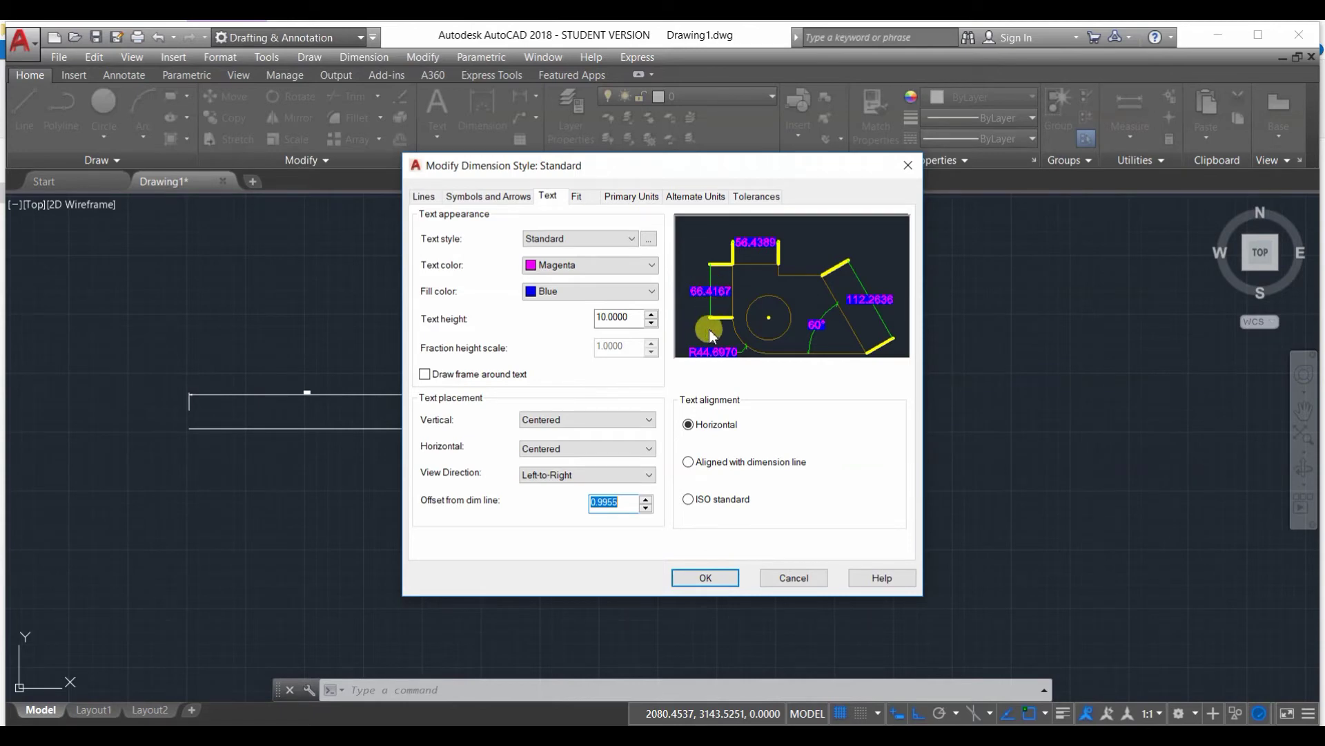
- Set text offset from dim line to 1.0010 with Horizontal alignment and apply the changes
left_click(646, 498)
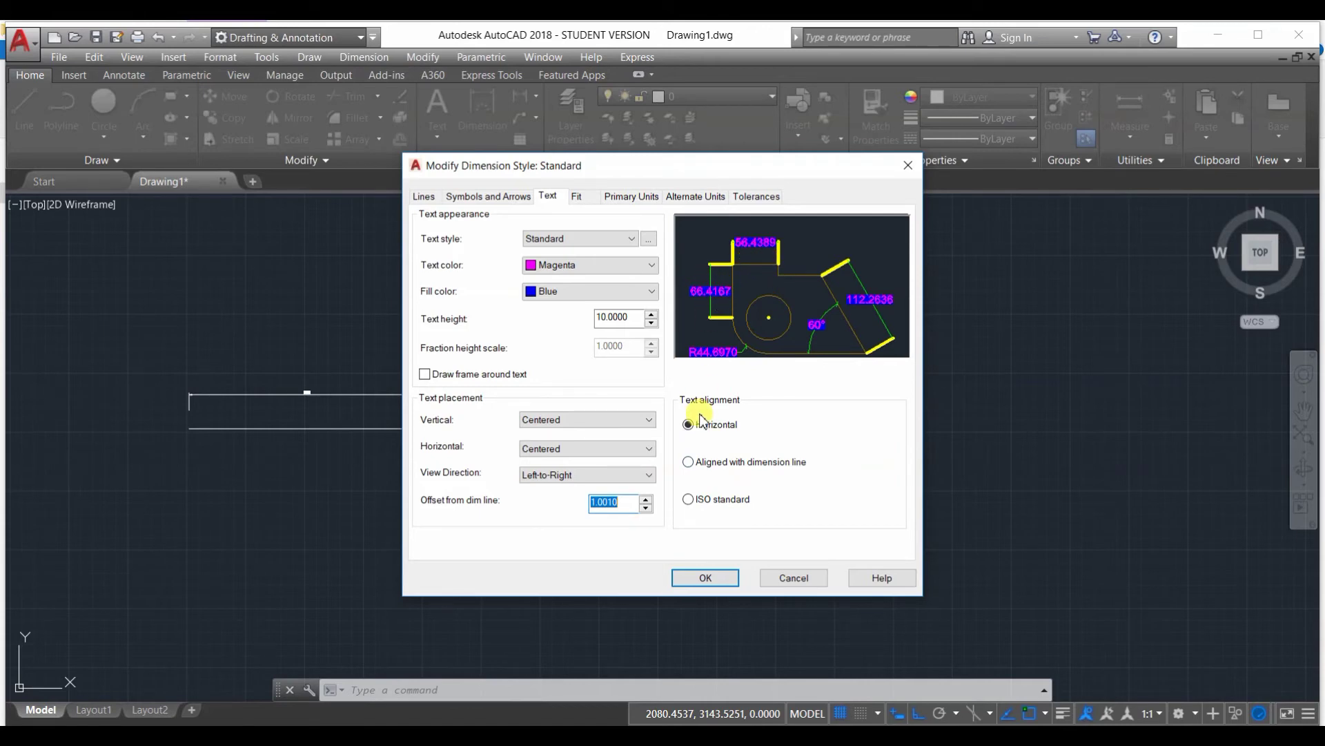
left_click(689, 461)
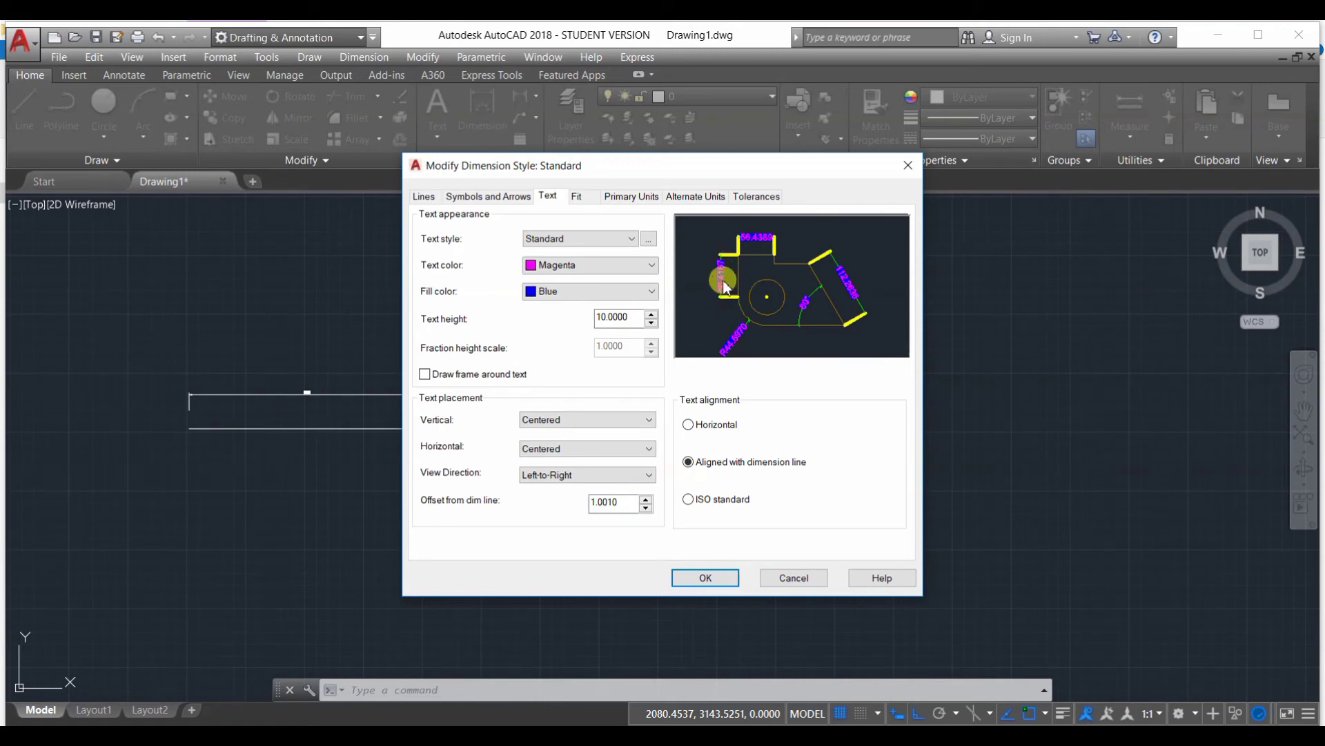
left_click(689, 424)
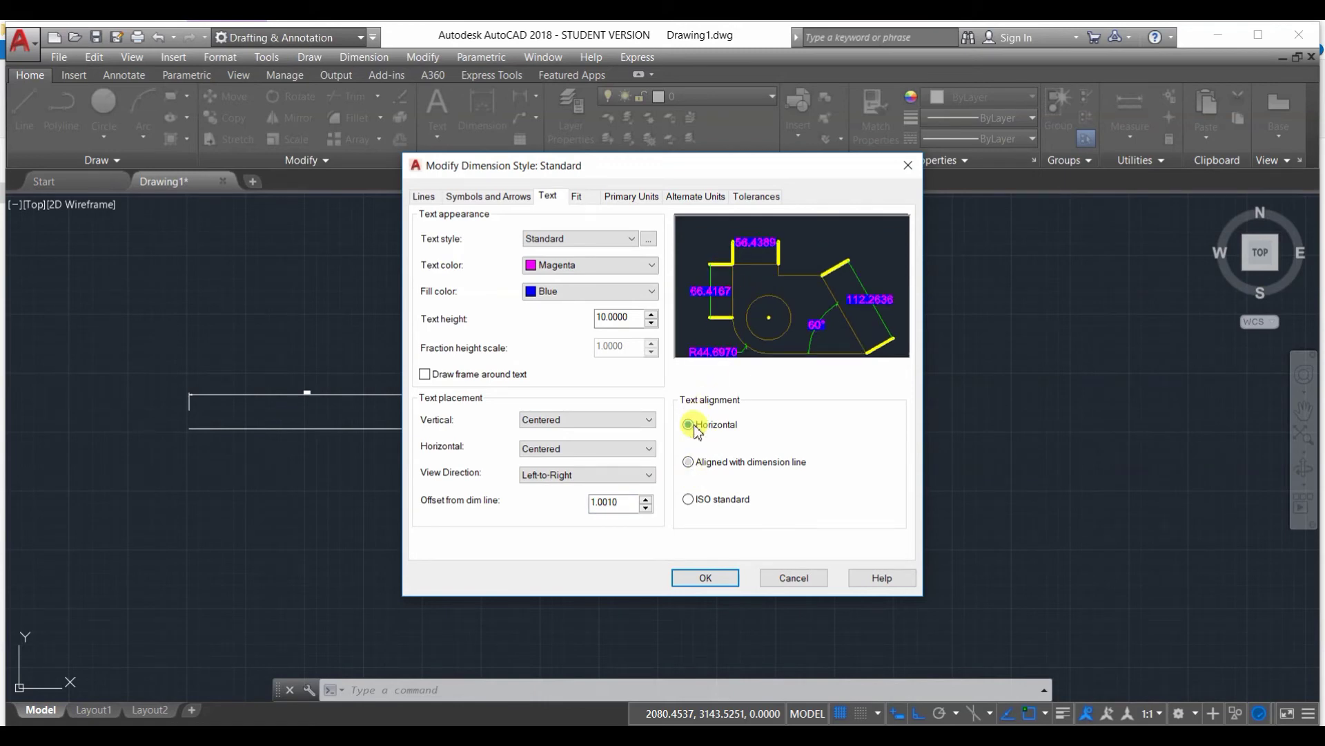
left_click(701, 579)
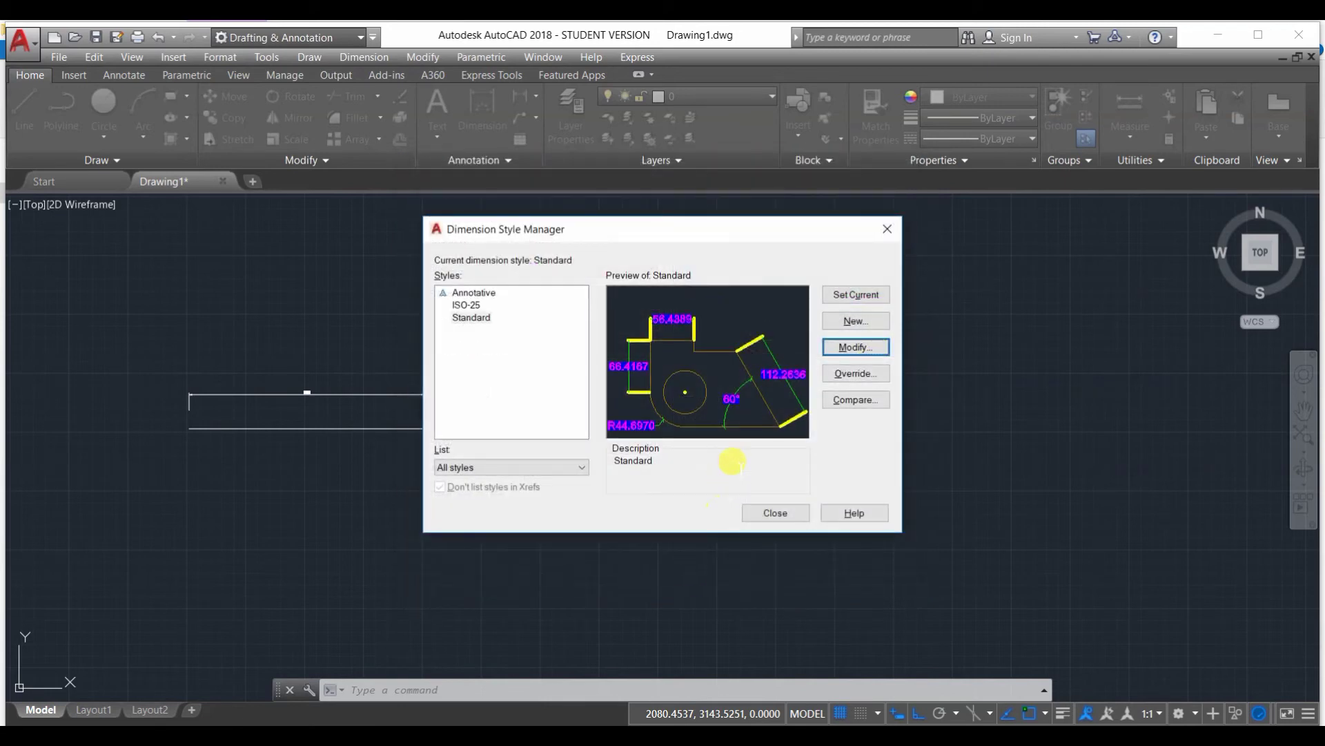
- Place a 100.0000 linear dimension across the rectangle's top corners, above the rectangle
left_click(844, 298)
left_click(787, 513)
scroll(643, 387, "up", 4)
left_click(483, 113)
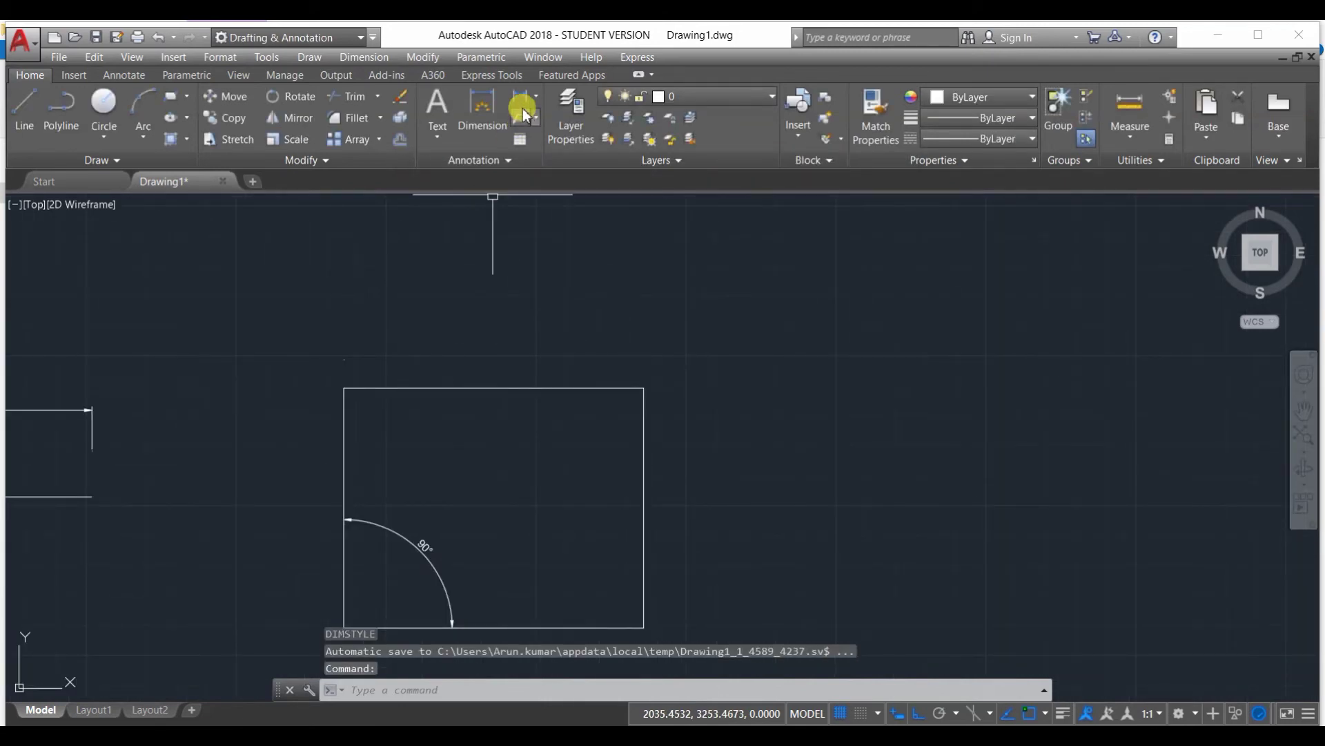
left_click(345, 388)
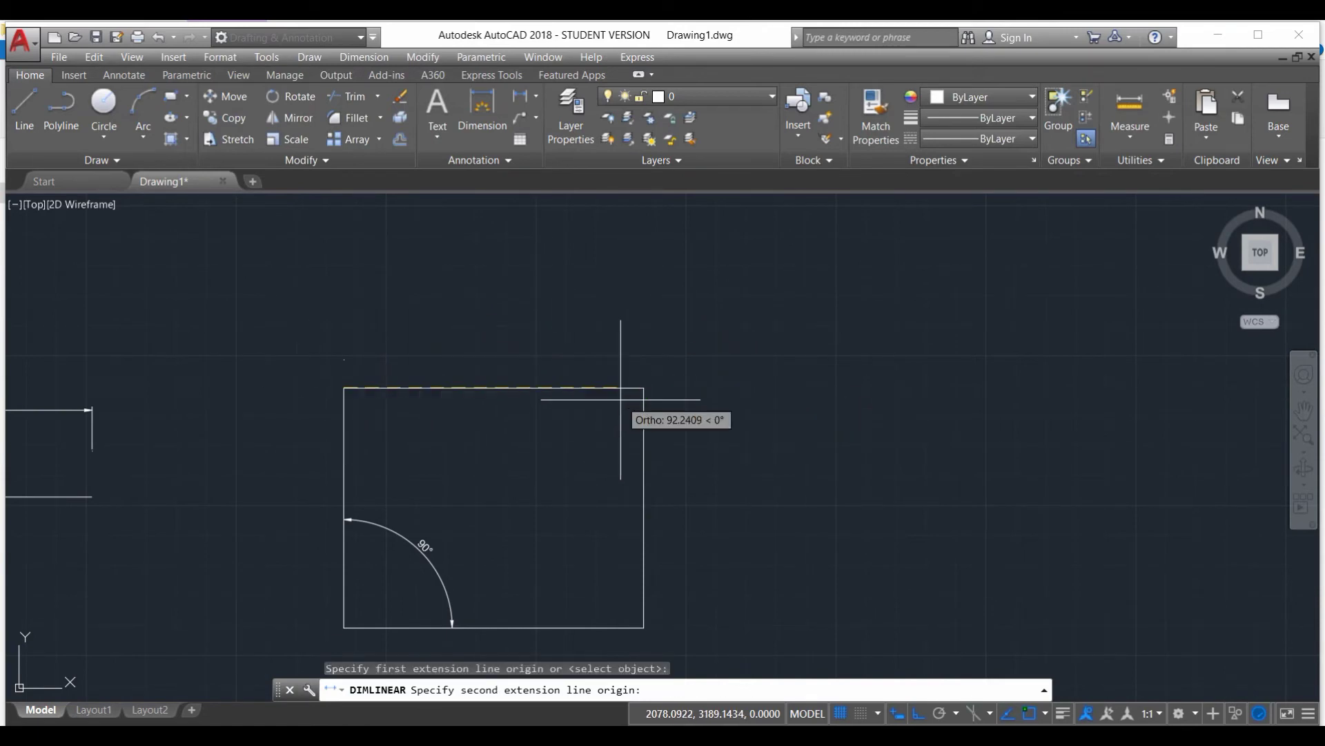
left_click(644, 388)
left_click(599, 279)
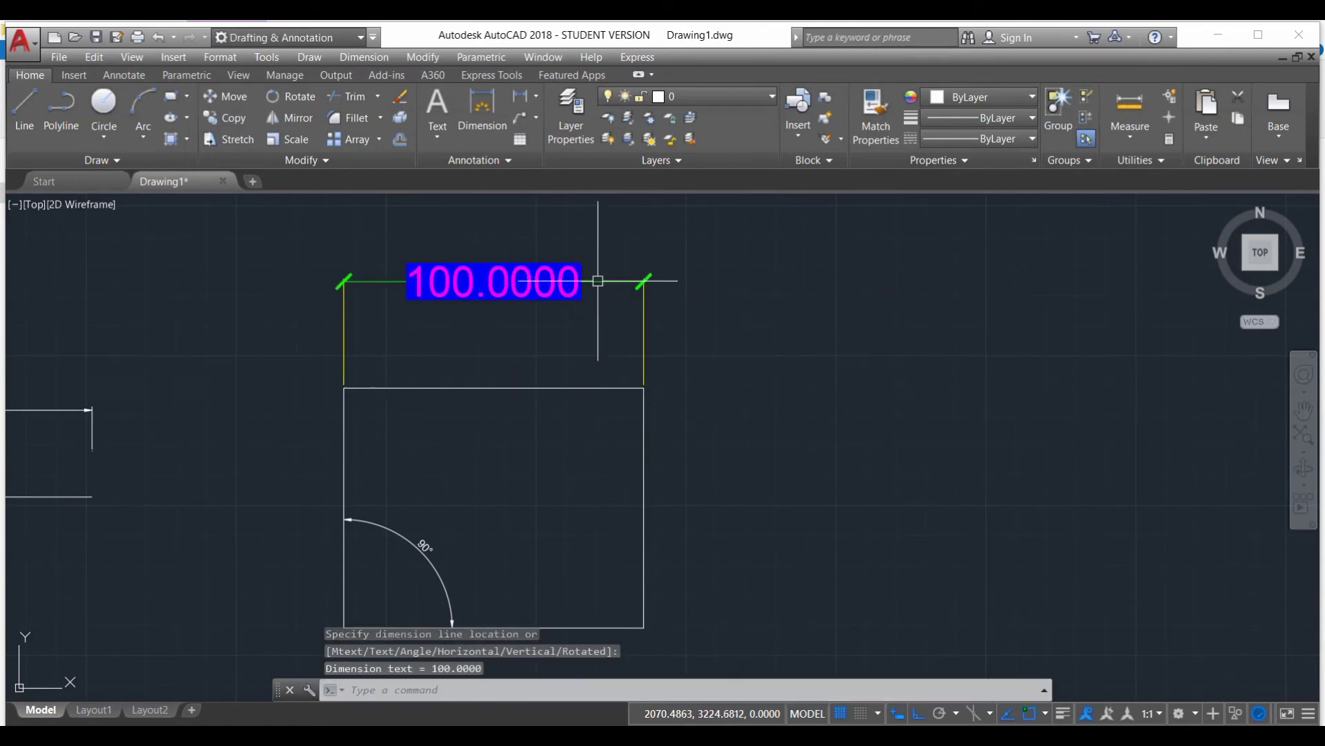
- Zoom in to inspect the magenta-on-blue dimension, then select it and cancel moving its text
scroll(550, 337, "up", 6)
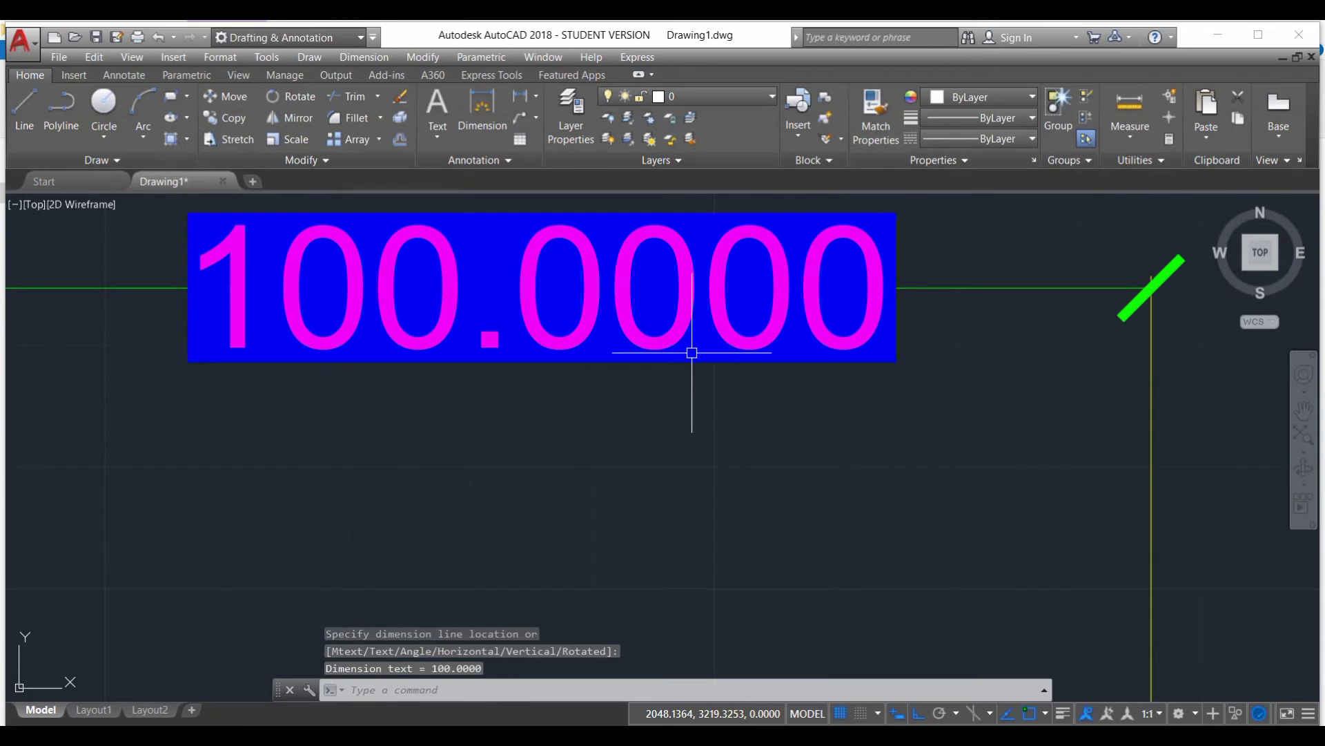
scroll(576, 319, "down", 4)
scroll(576, 319, "up", 4)
scroll(573, 331, "up", 2)
scroll(570, 337, "down", 2)
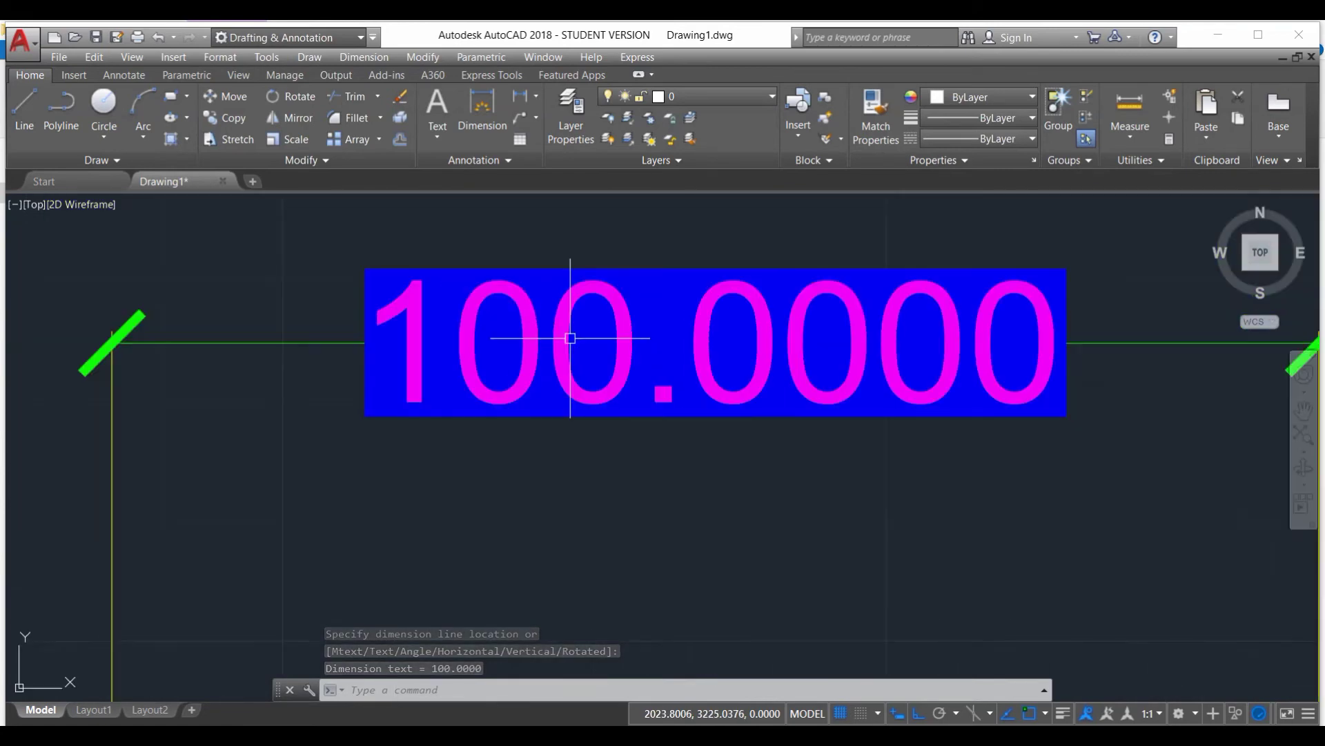
scroll(347, 336, "up", 4)
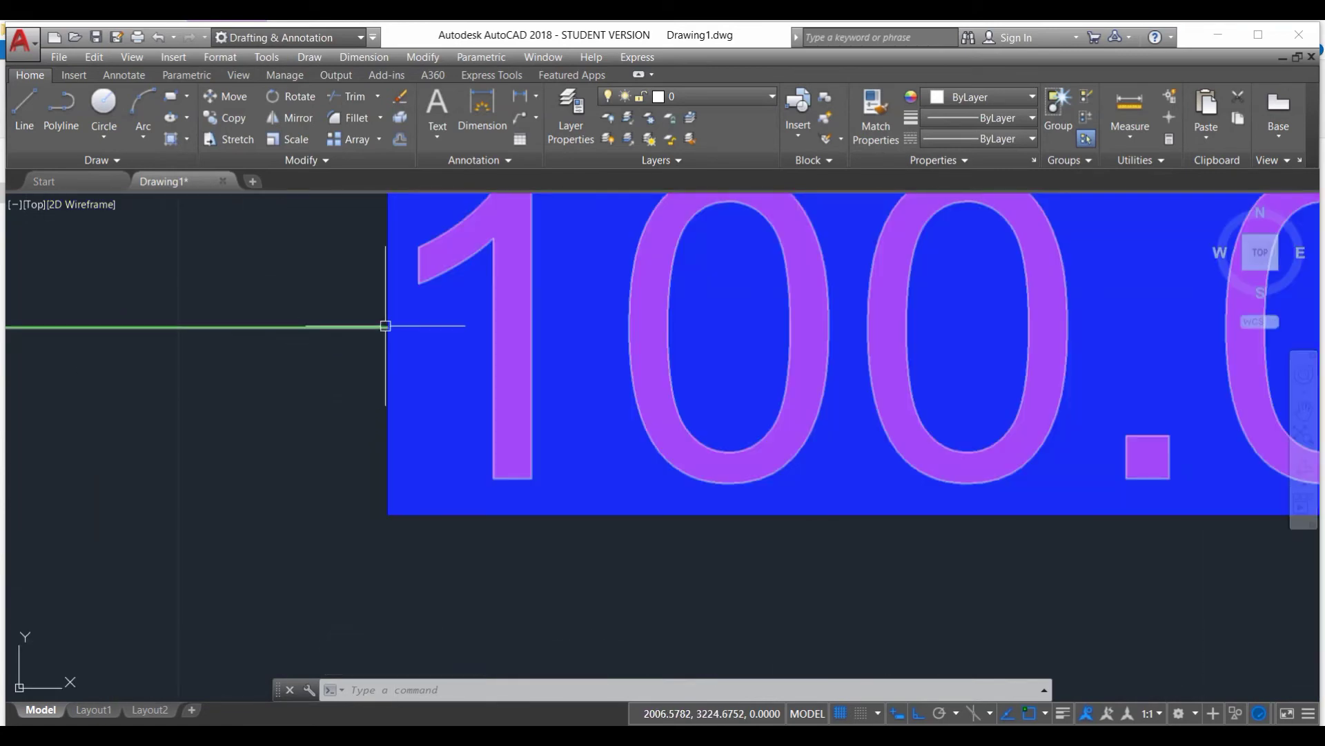
scroll(346, 324, "down", 1)
scroll(525, 370, "down", 8)
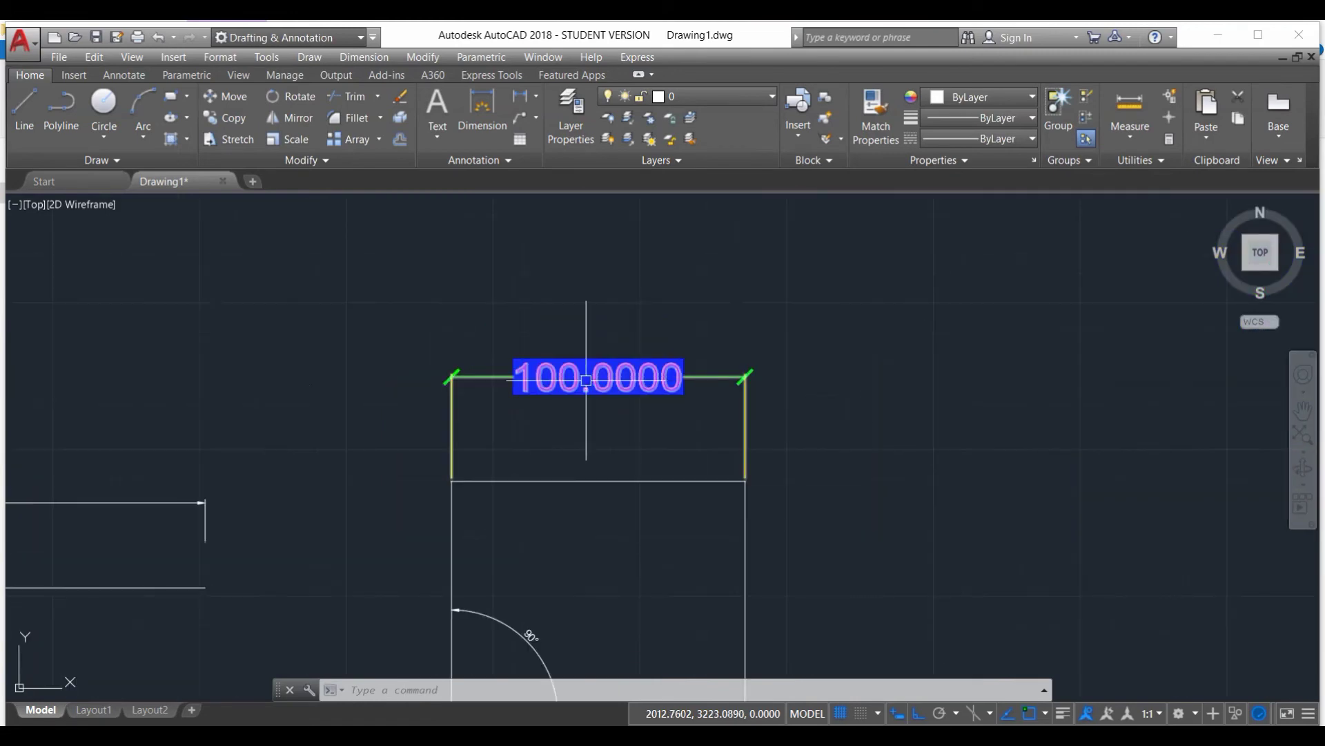
scroll(663, 380, "up", 3)
scroll(721, 383, "down", 2)
scroll(714, 394, "down", 5)
scroll(685, 416, "up", 5)
scroll(639, 362, "down", 6)
scroll(634, 359, "up", 4)
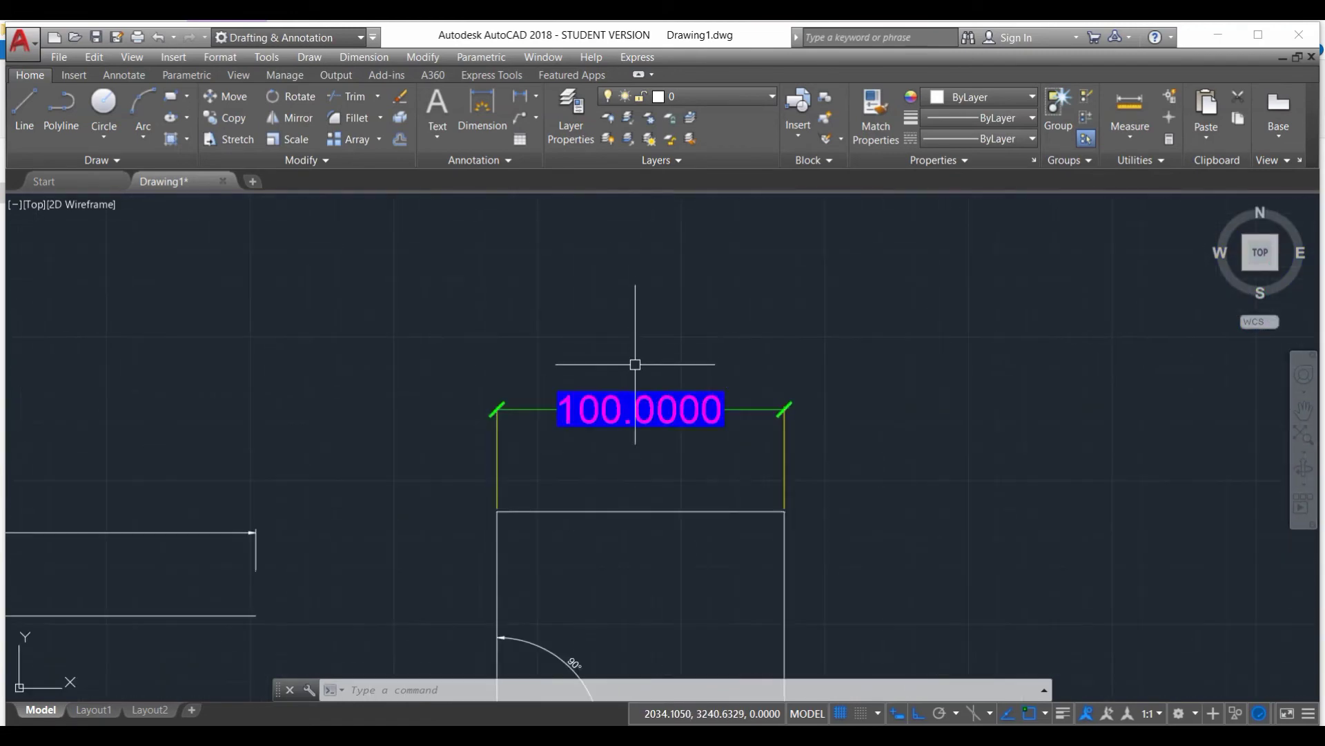
left_click(634, 405)
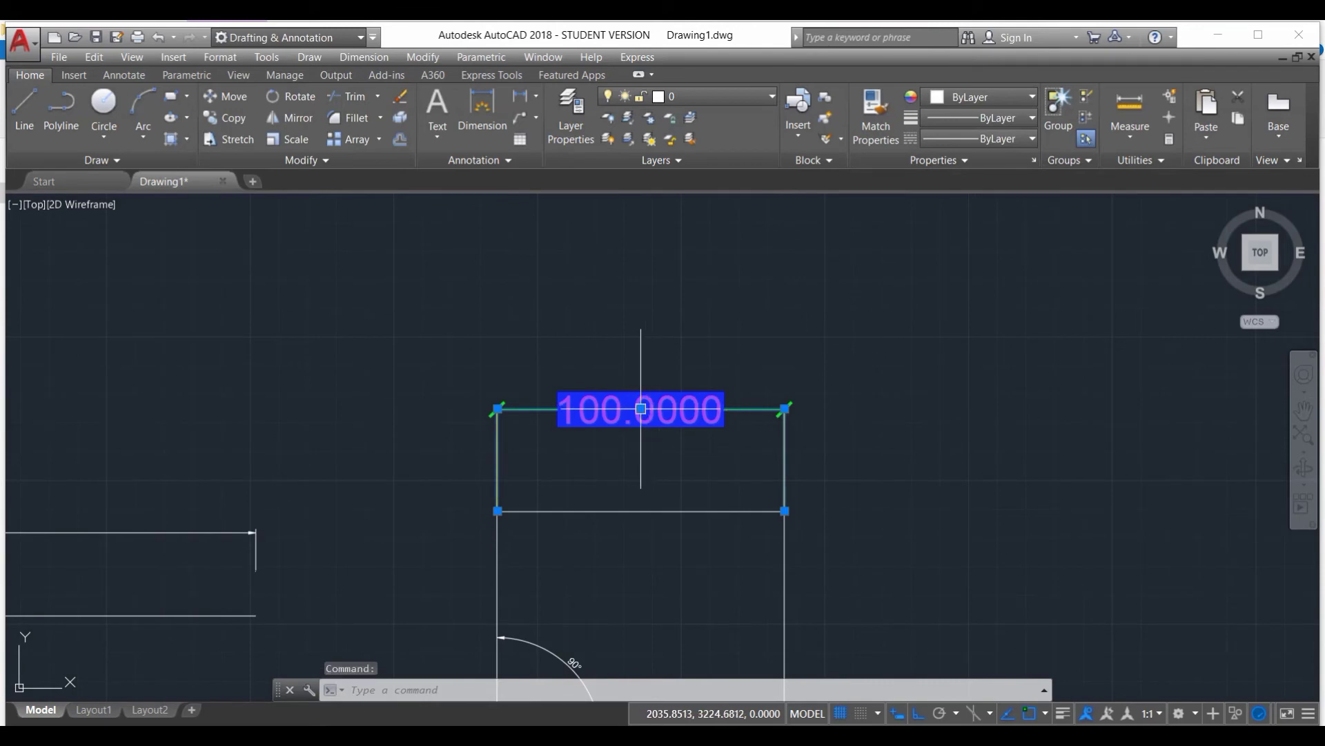
left_click(640, 408)
key("Escape")
- Keep Decimal primary unit format and set linear precision to 0.00
scroll(660, 370, "up", 5)
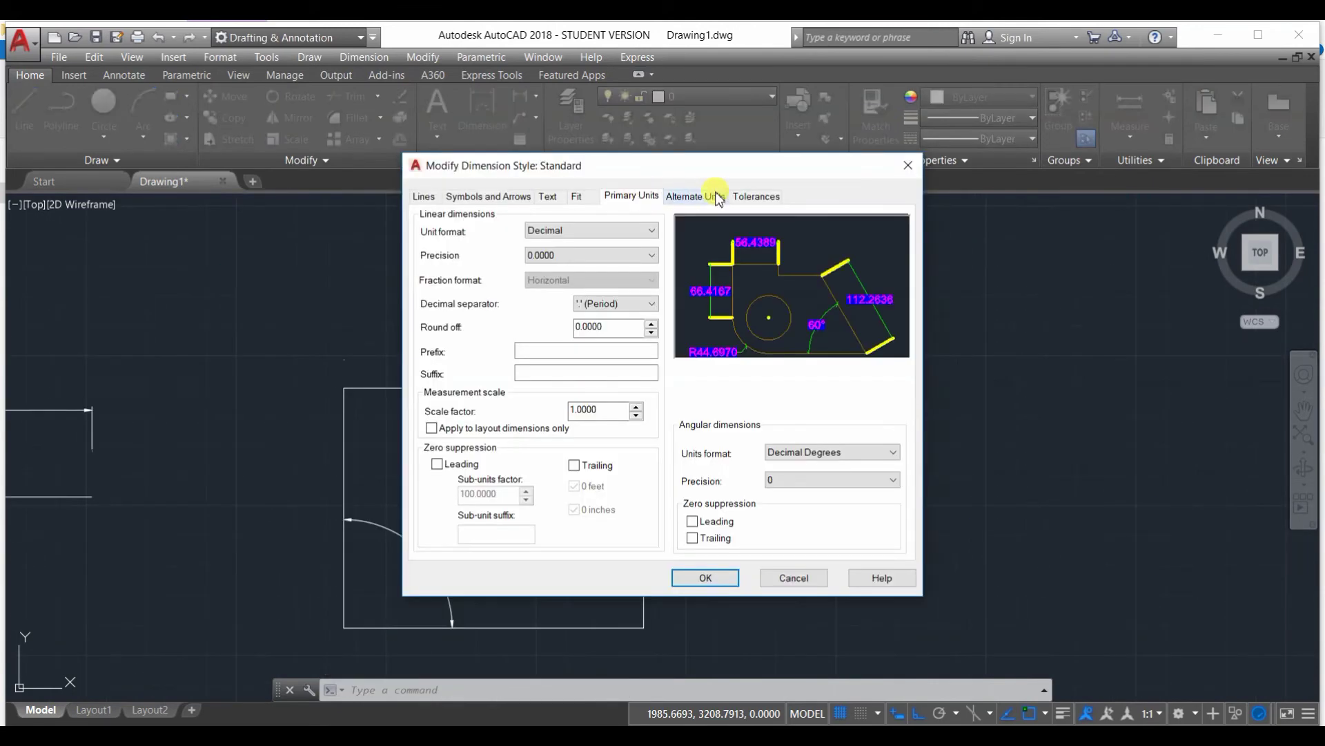
left_click(551, 235)
left_click(551, 236)
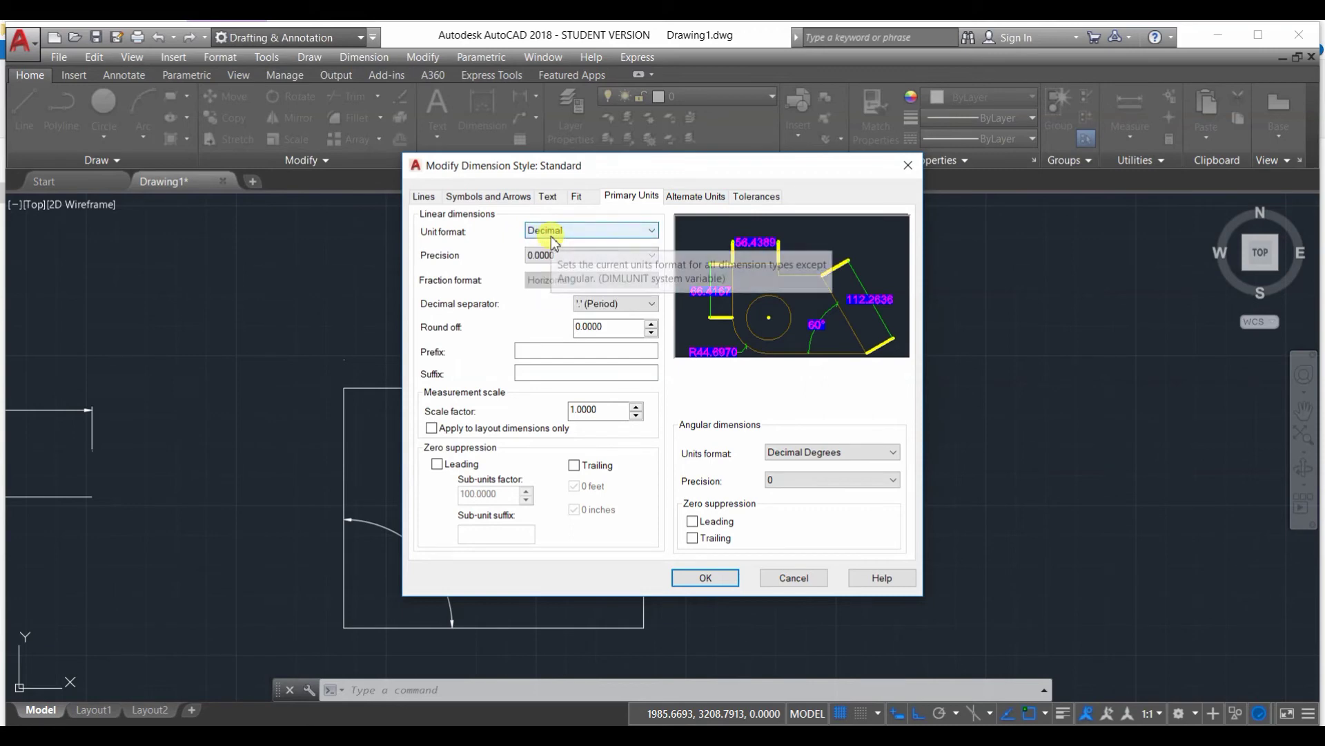
left_click(564, 254)
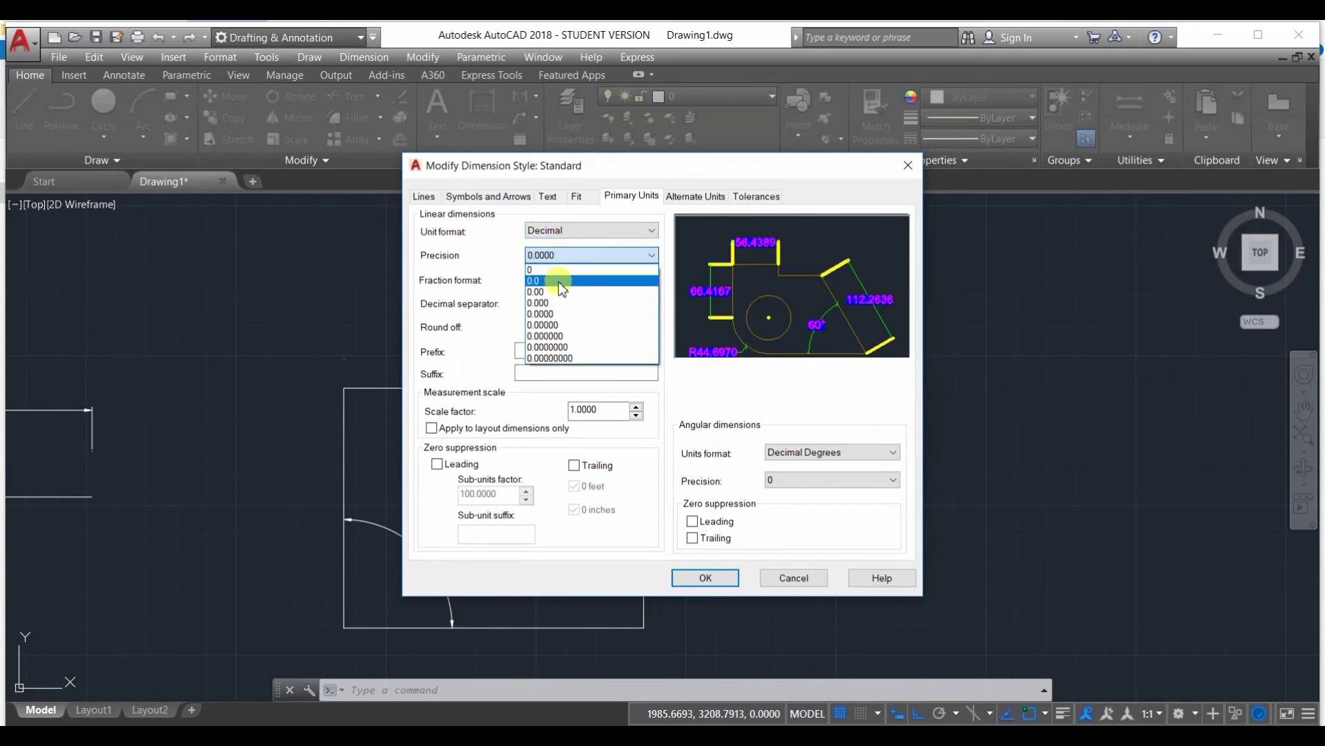
left_click(558, 281)
left_click(562, 255)
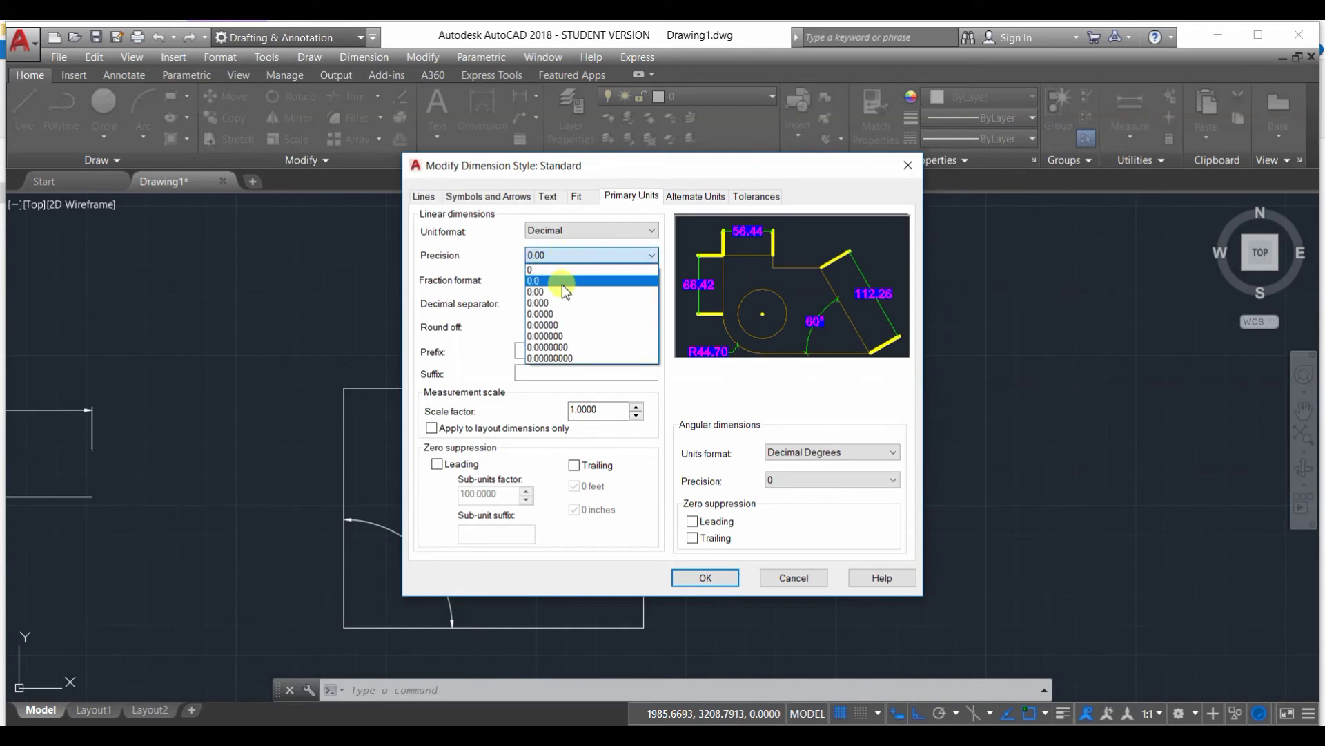
left_click(562, 290)
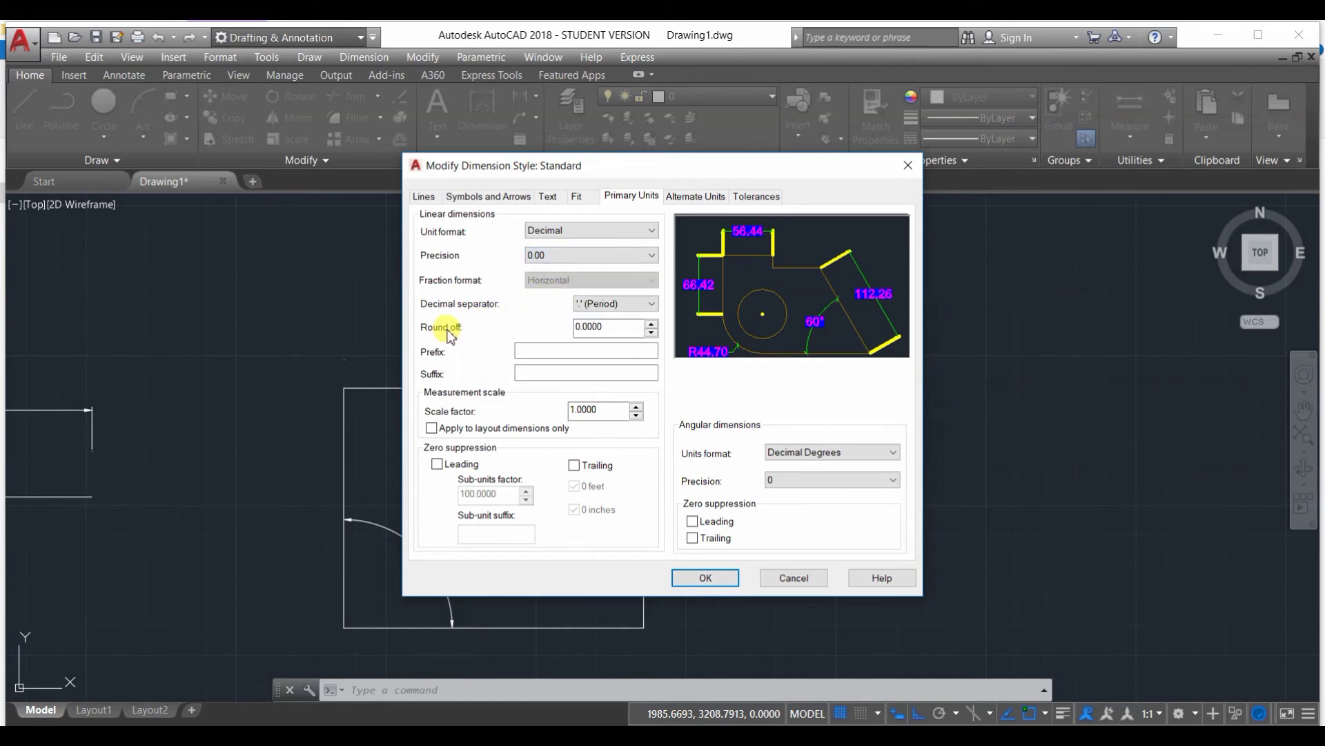
- Add an mm suffix to primary values, accept, and close the Dimension Style Manager
left_click(526, 348)
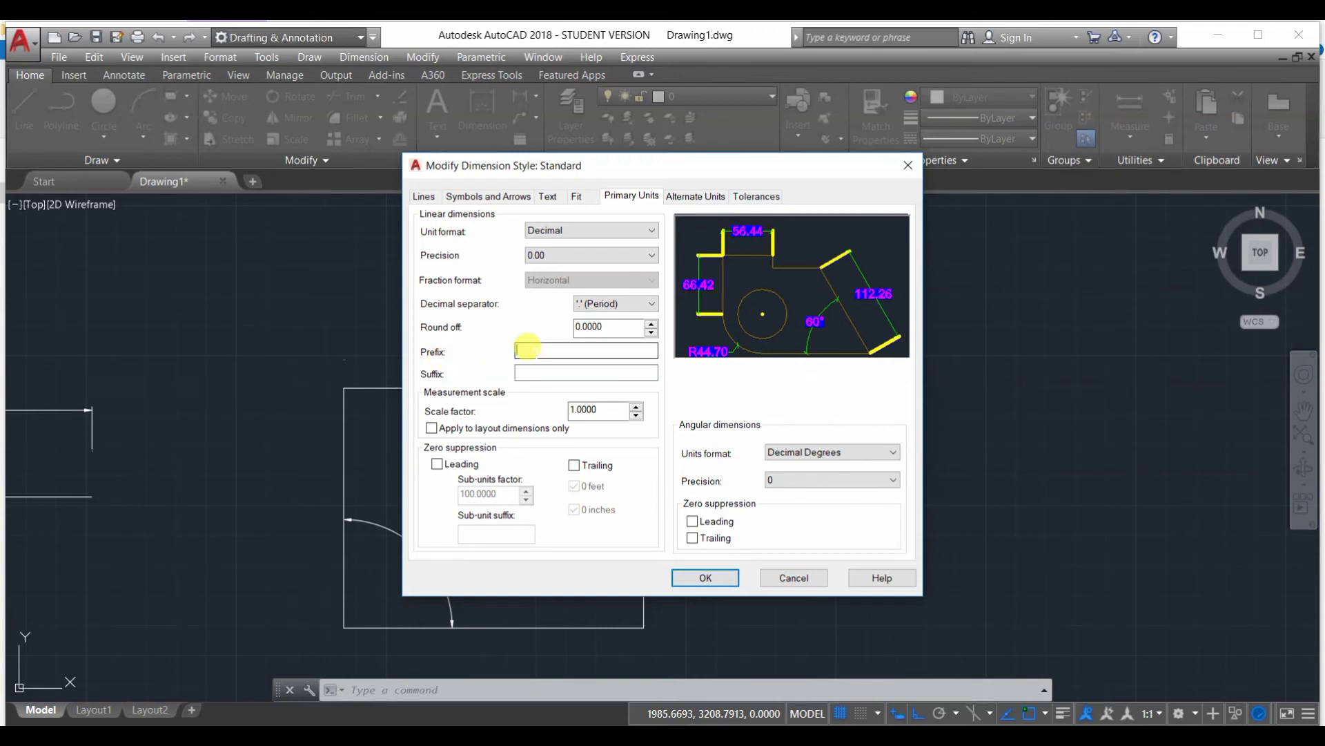
mouse_move(526, 350)
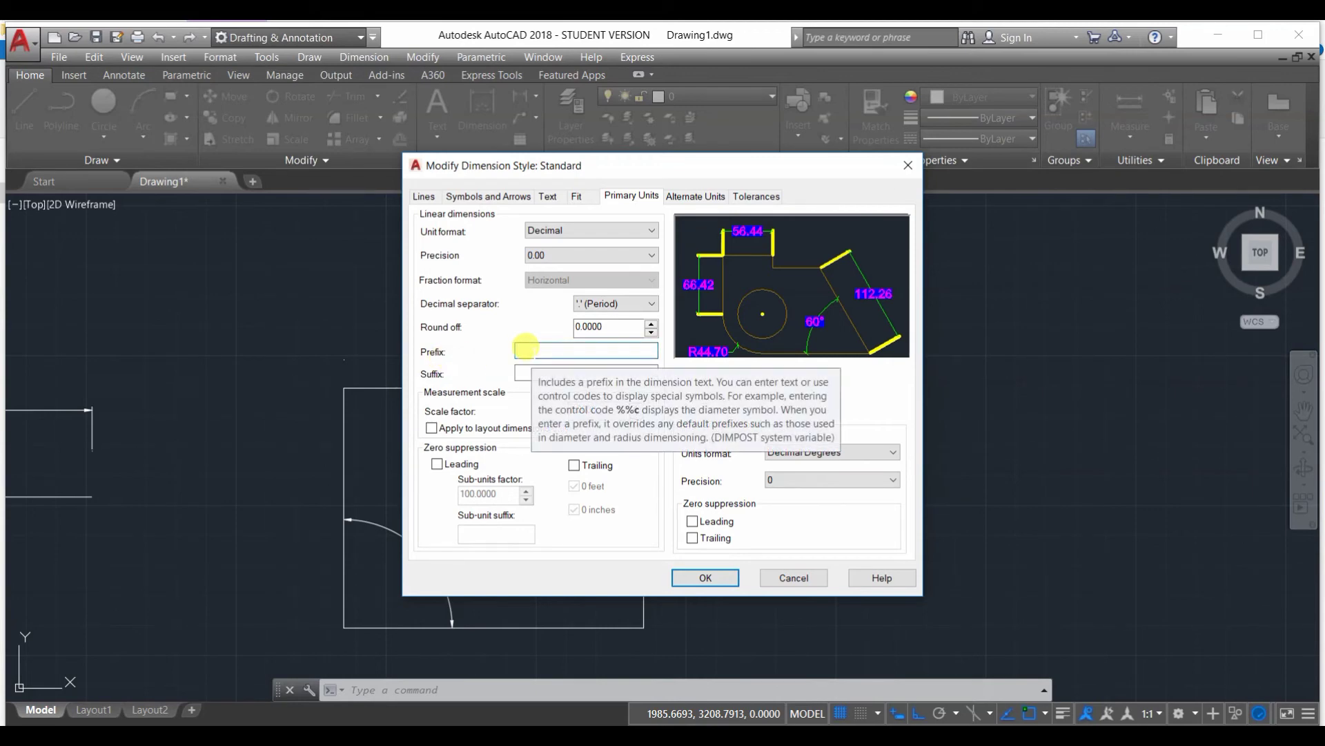
left_click(523, 371)
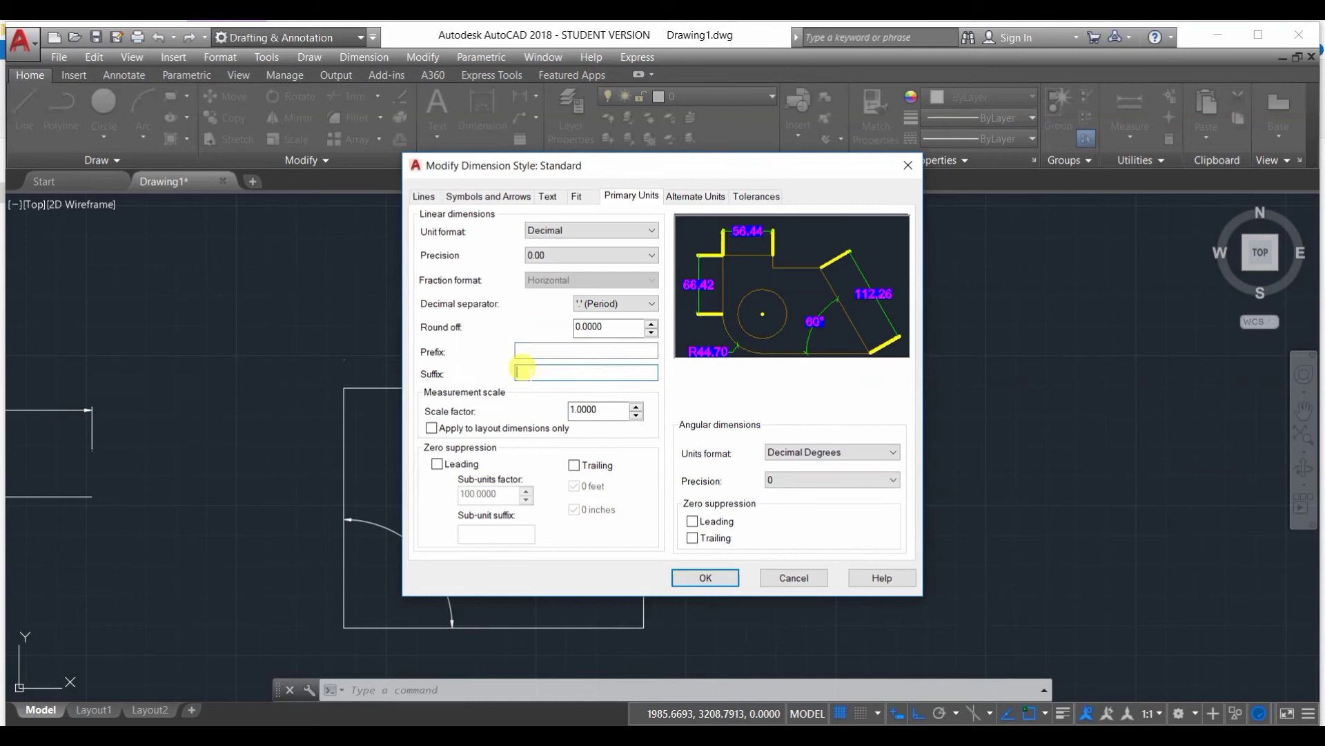
type("mm")
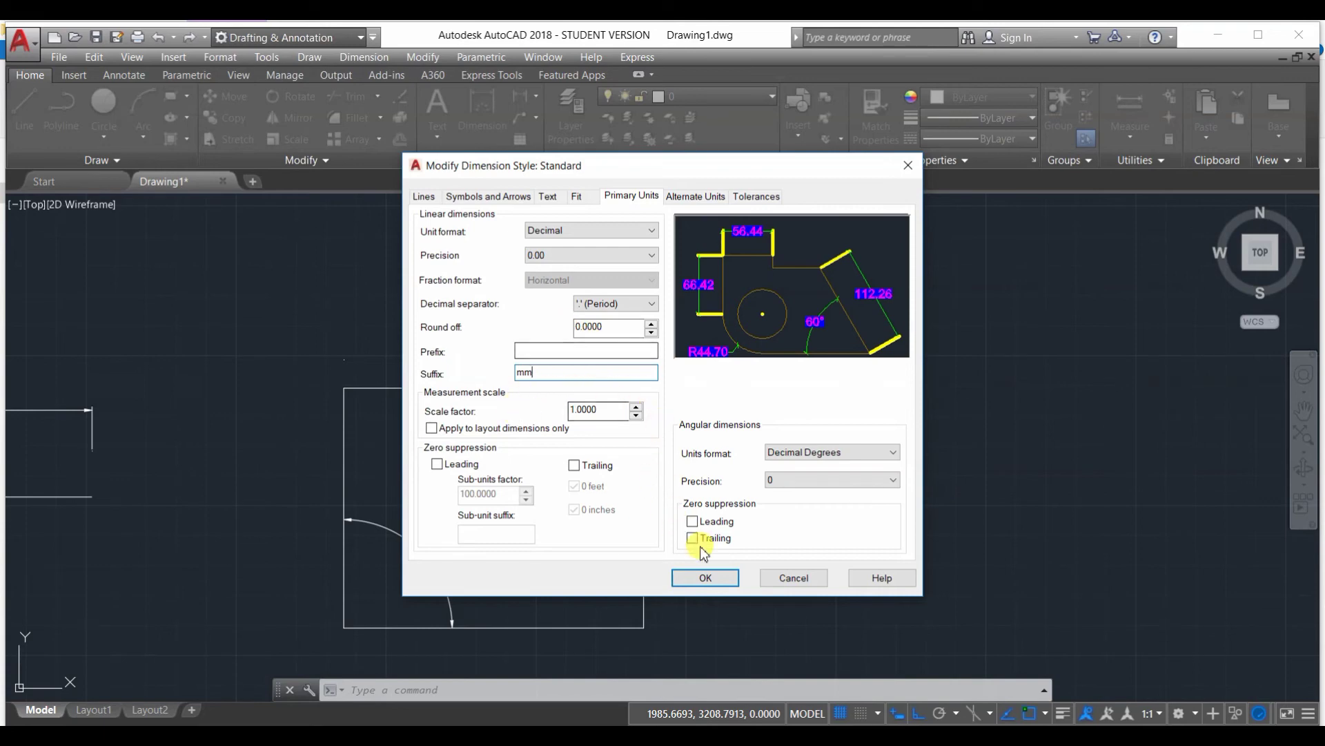
left_click(701, 578)
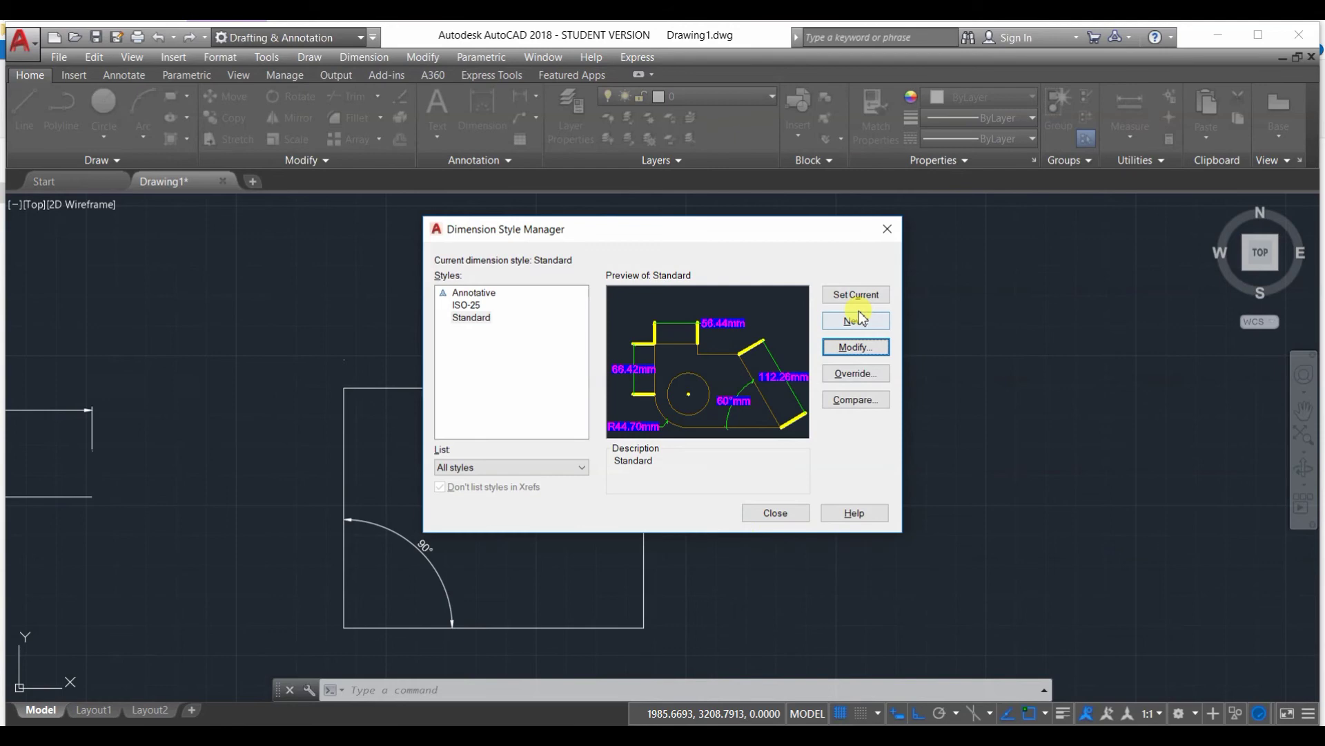
left_click(787, 511)
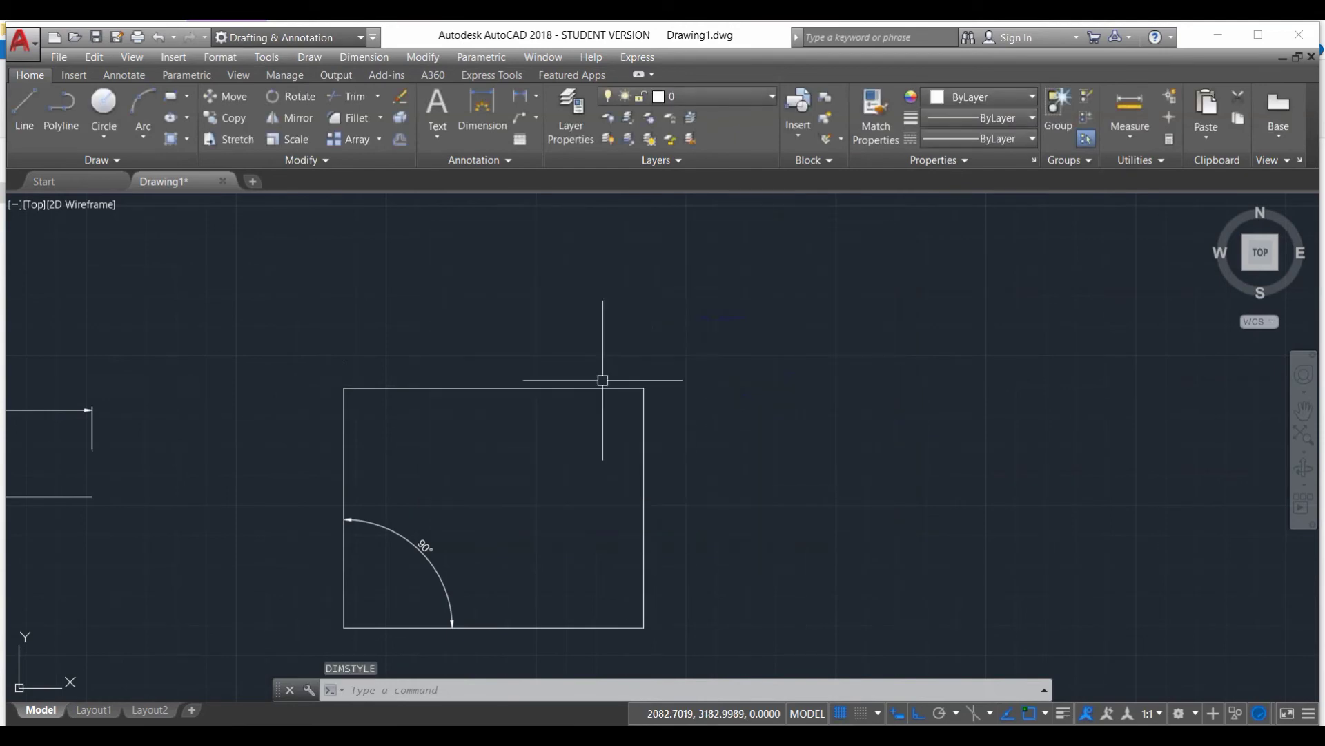
- Place a 100.00mm linear dimension above the rectangle's top edge, then reopen the style manager with D
left_click(521, 101)
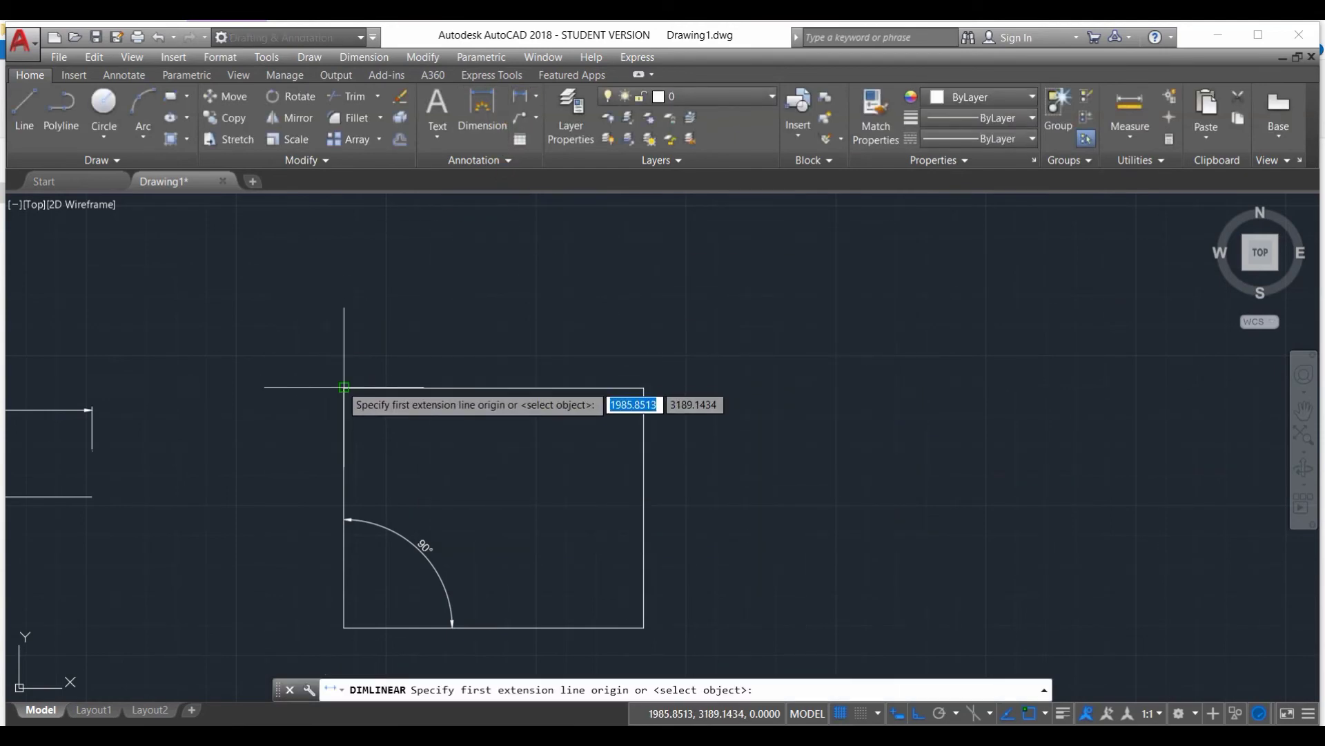
left_click(344, 388)
left_click(643, 387)
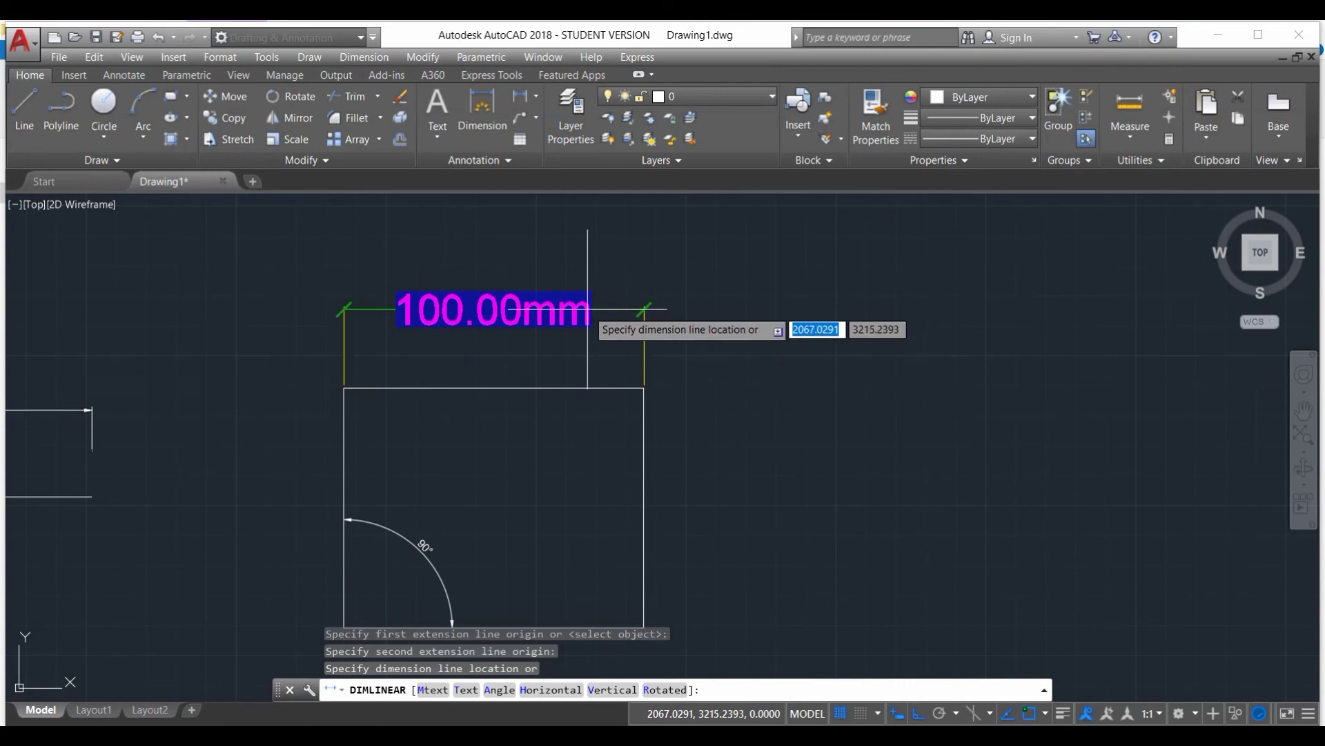
left_click(594, 311)
scroll(707, 369, "up", 3)
scroll(707, 370, "down", 2)
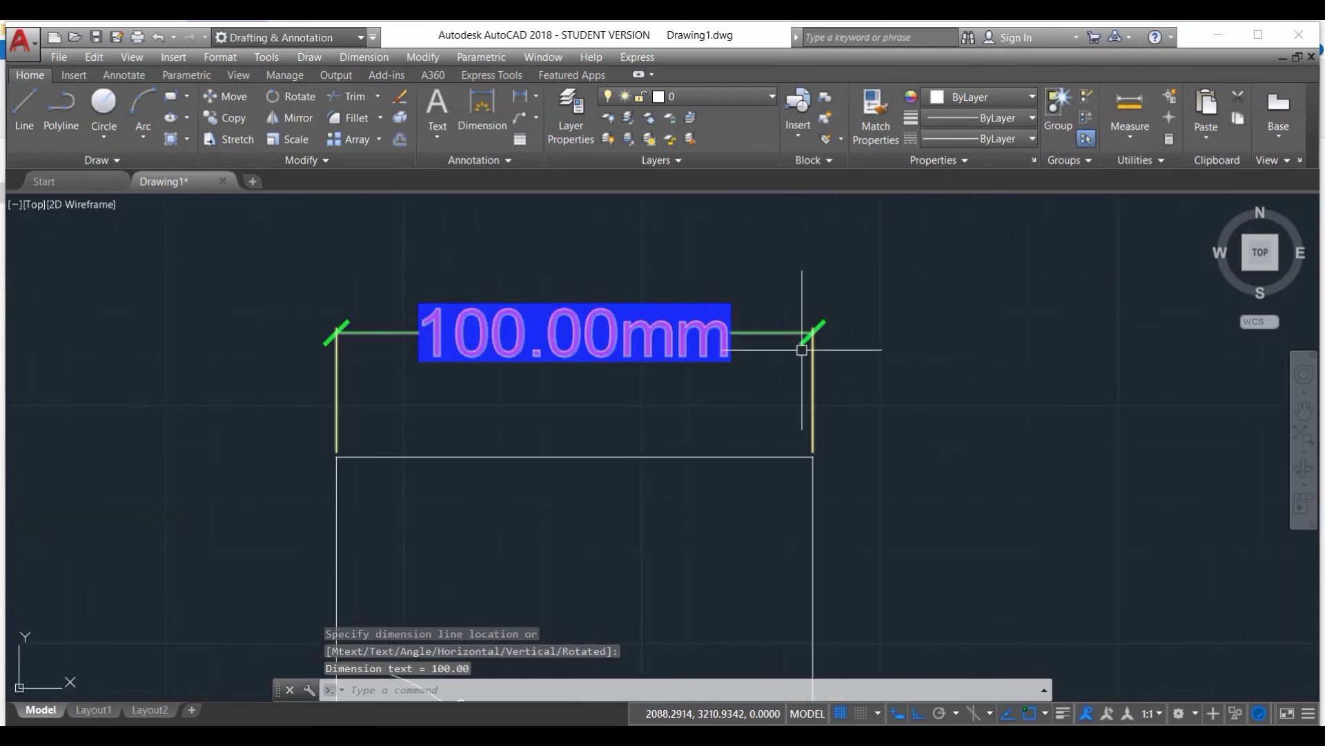
scroll(752, 342, "down", 2)
scroll(724, 342, "up", 2)
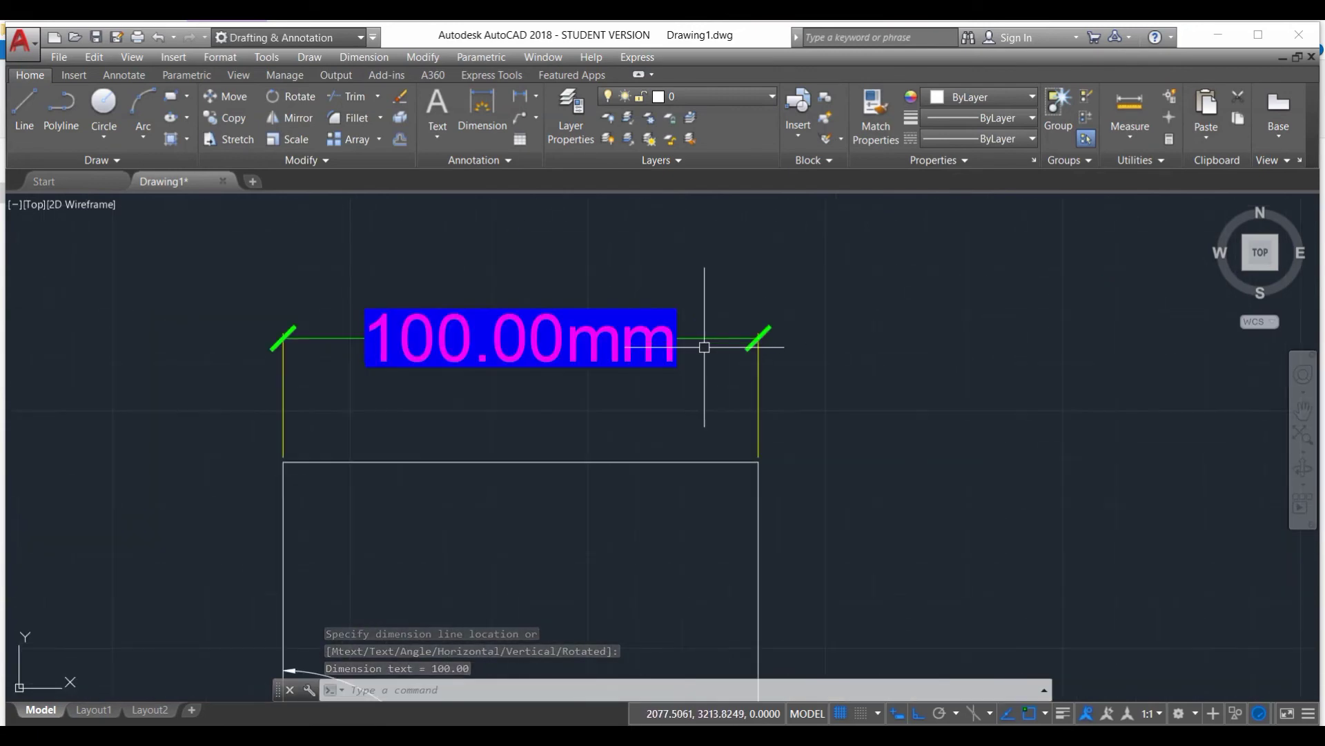
type("d")
key("Return")
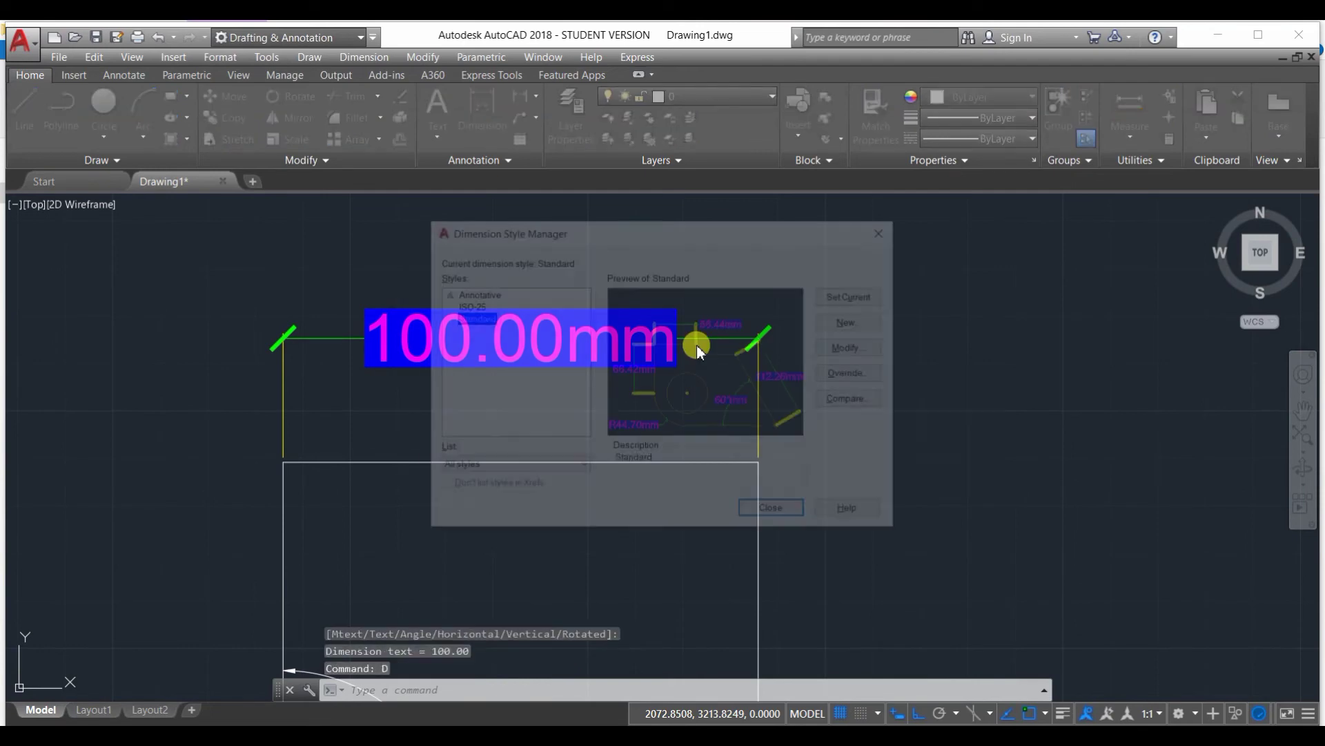
- Turn on alternate units display in the Standard style with 0.00 alternate precision
left_click(872, 347)
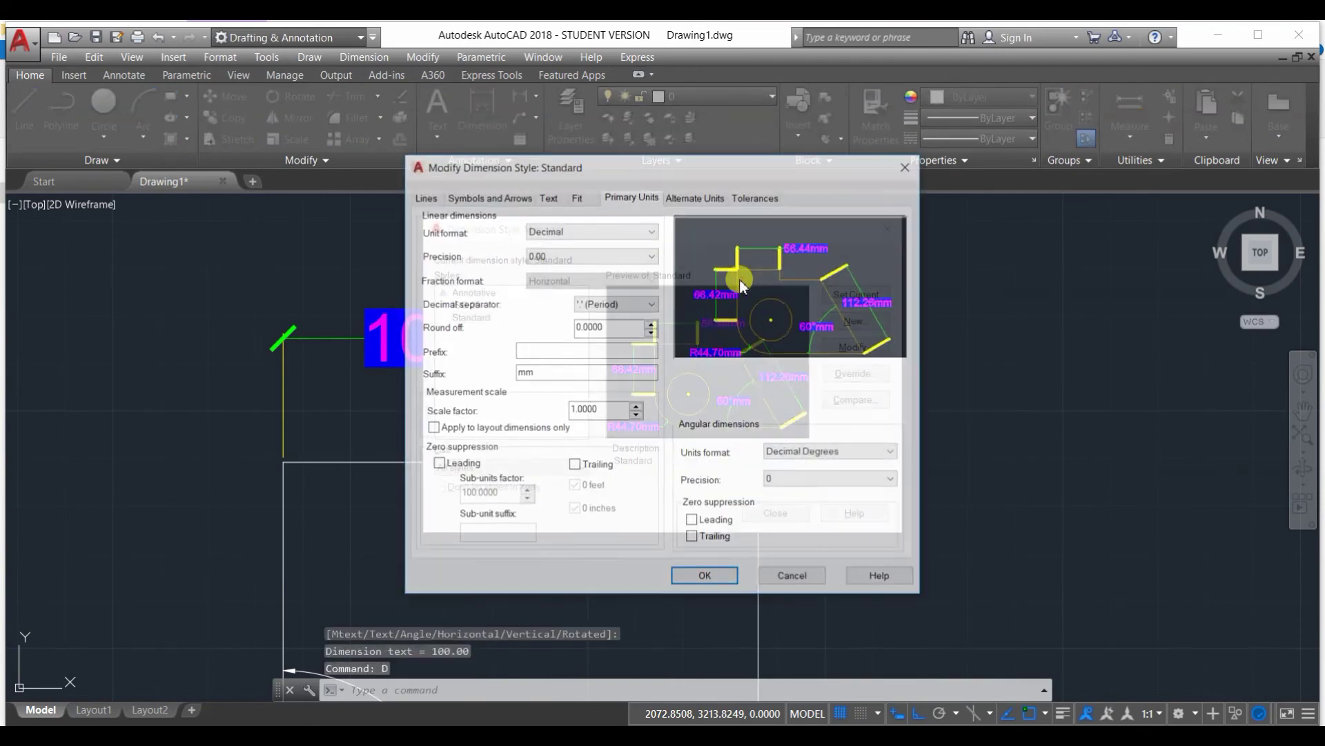
left_click(697, 197)
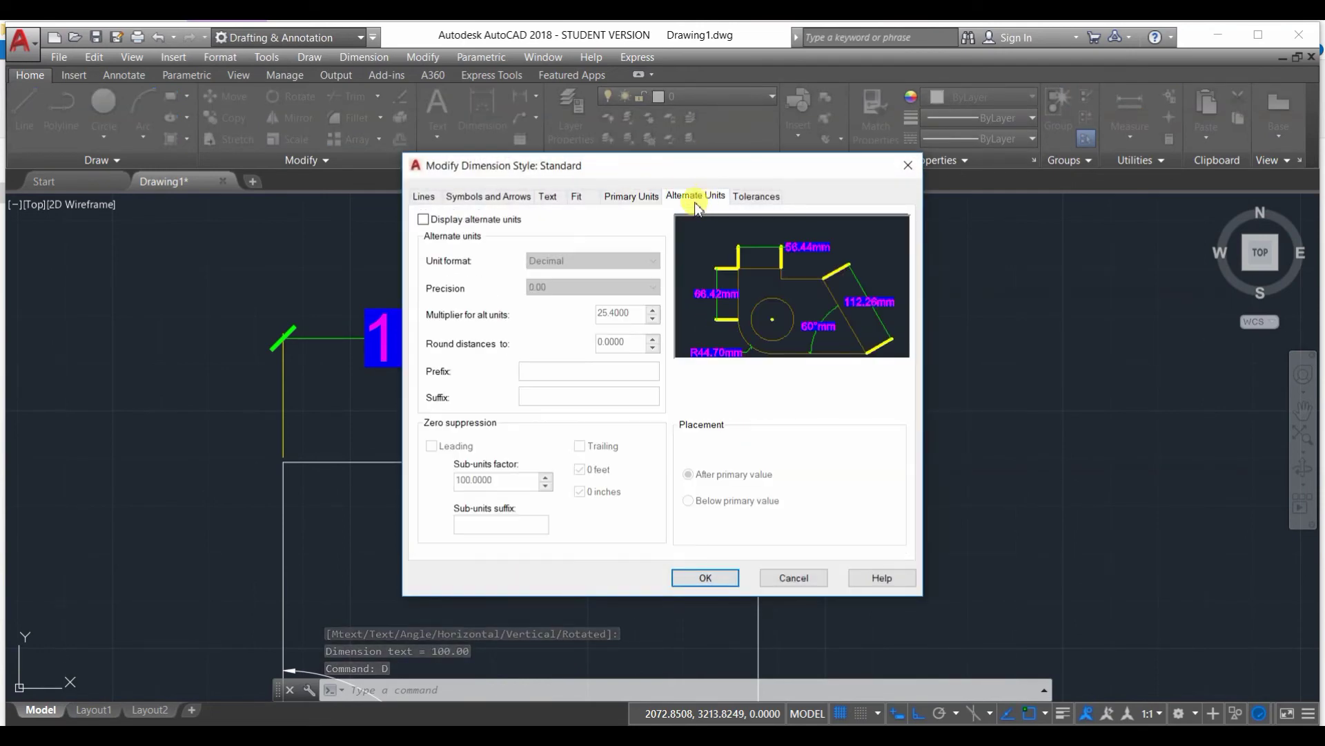
left_click(423, 219)
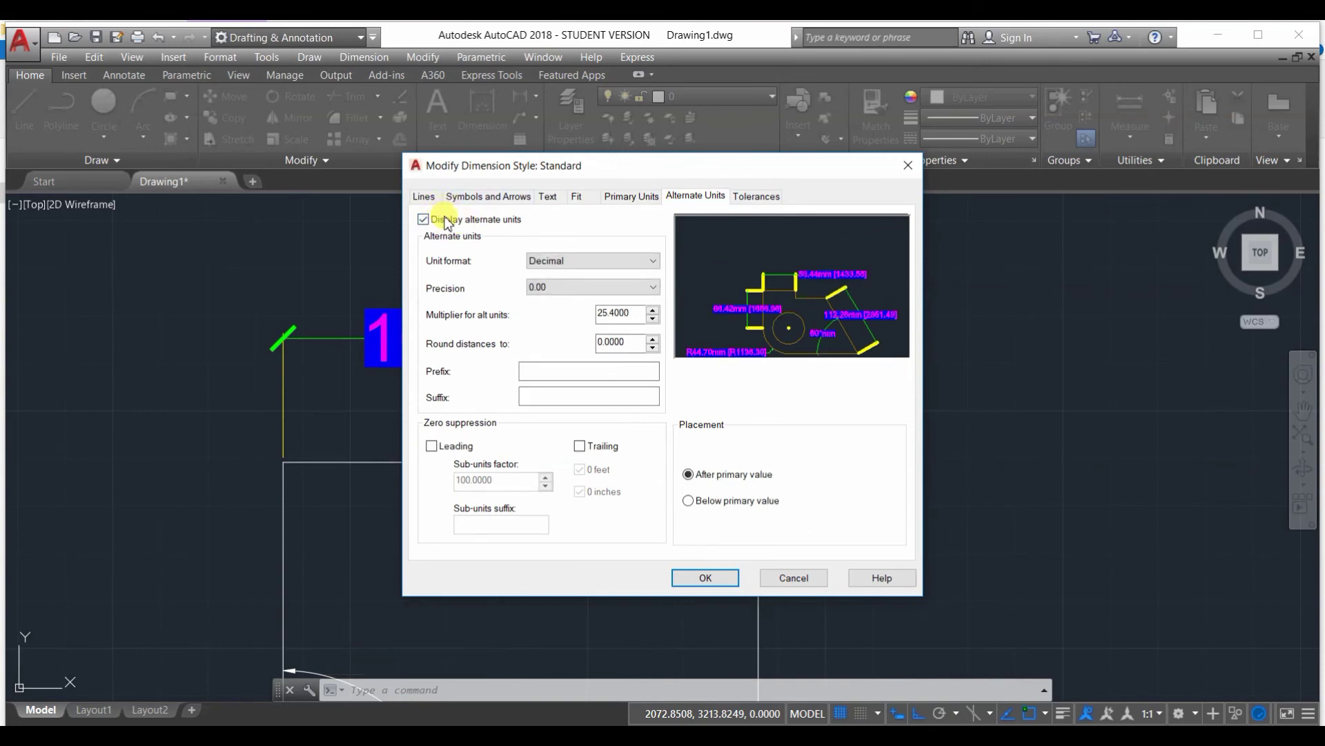
left_click(574, 288)
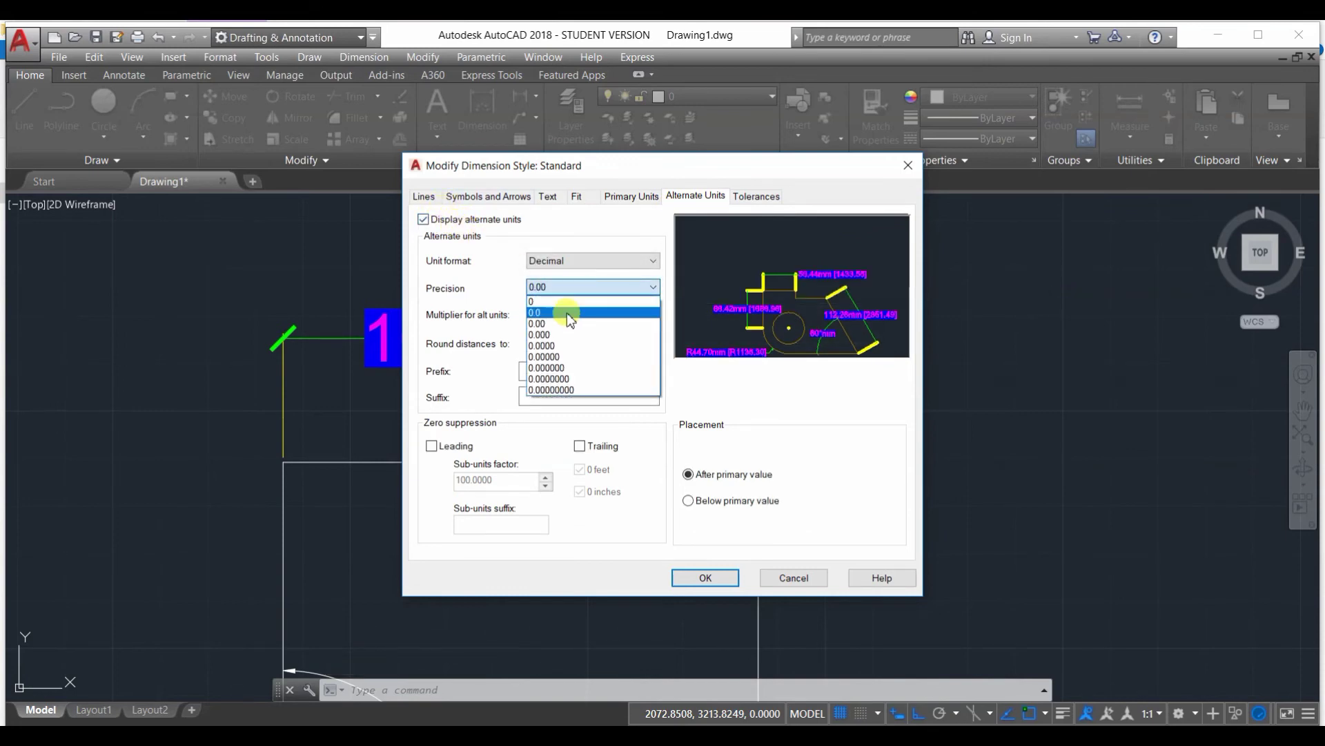
left_click(523, 310)
- Set the alternate multiplier to 0.1 with a cm suffix, accept, and make Standard current
left_click(633, 312)
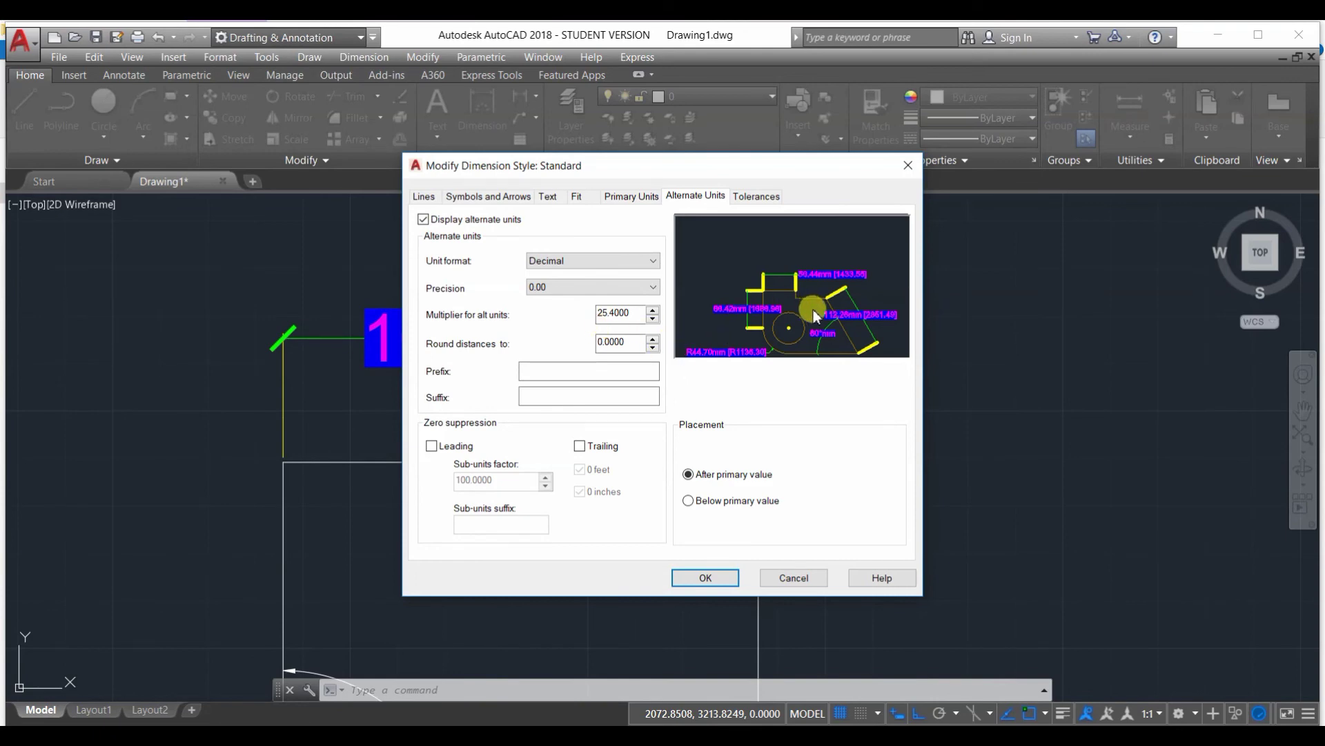
left_click_drag(642, 313, 610, 313)
left_click(624, 312)
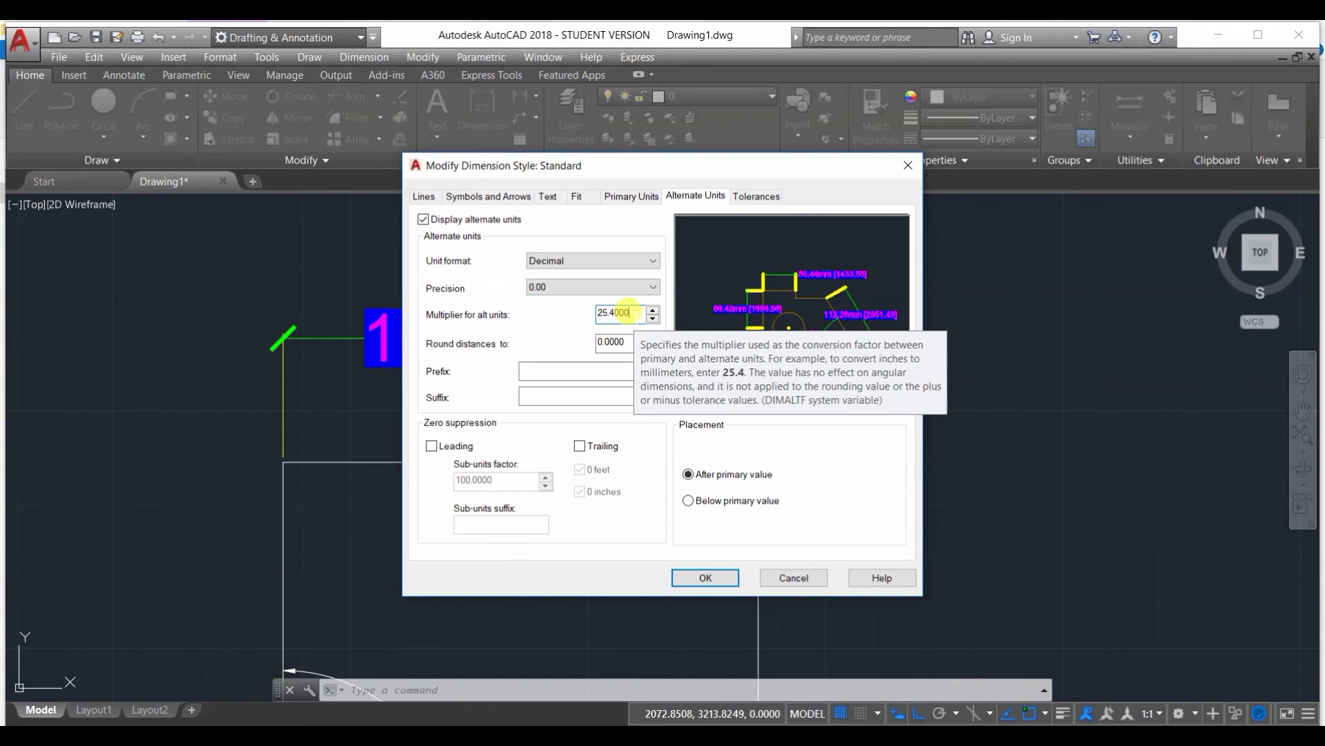
key("BackSpace")
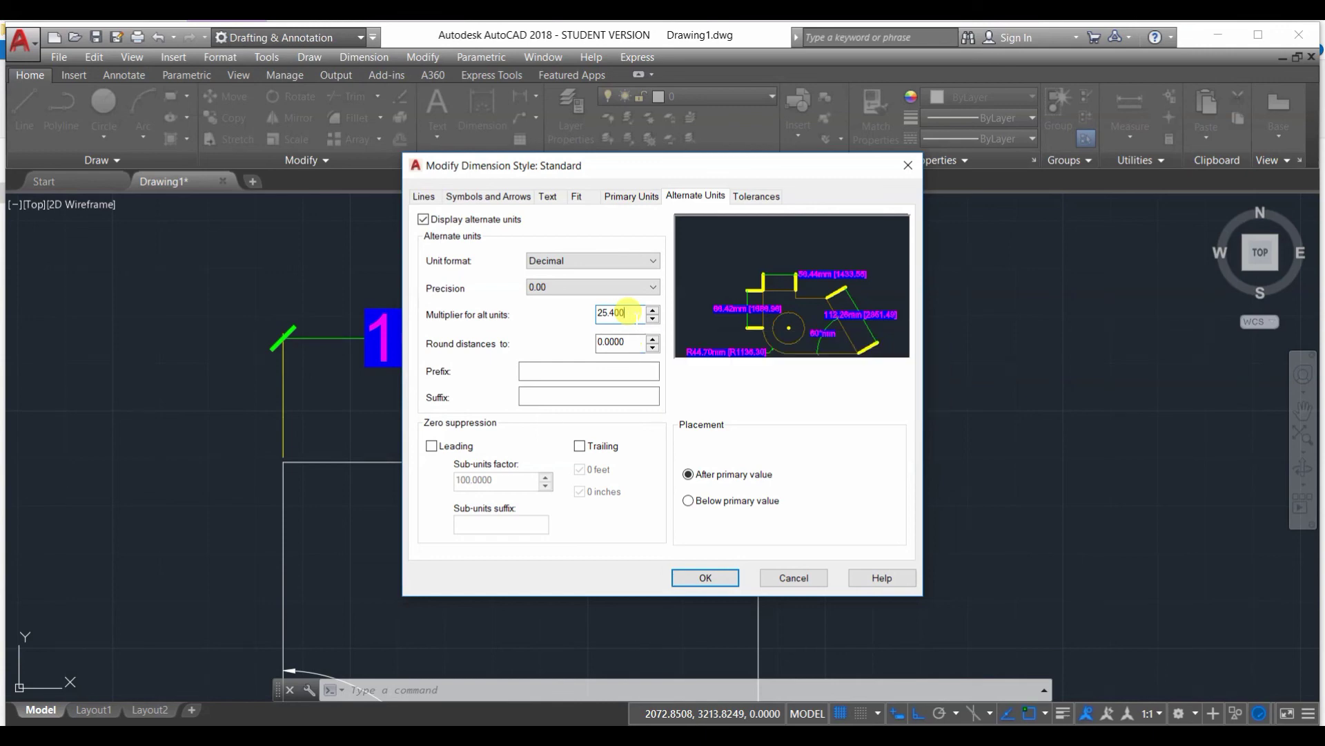
type("1/10")
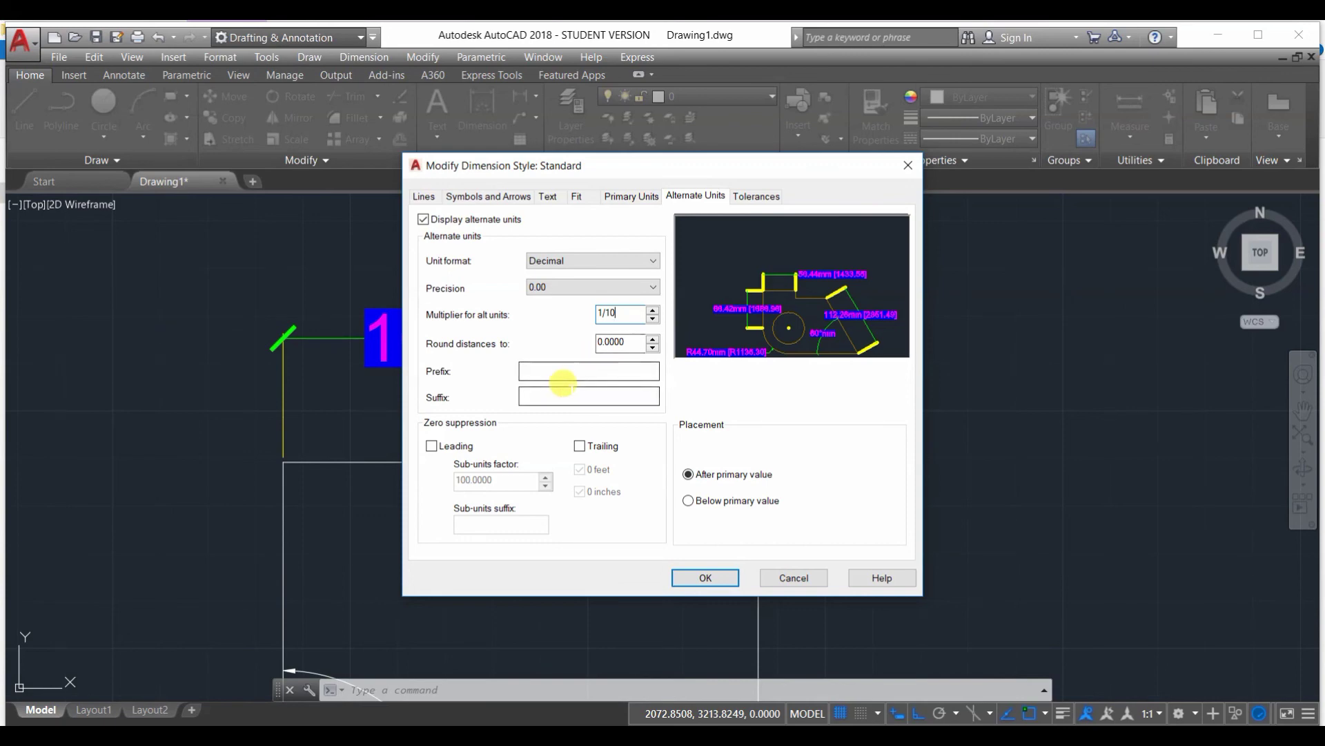
left_click(562, 391)
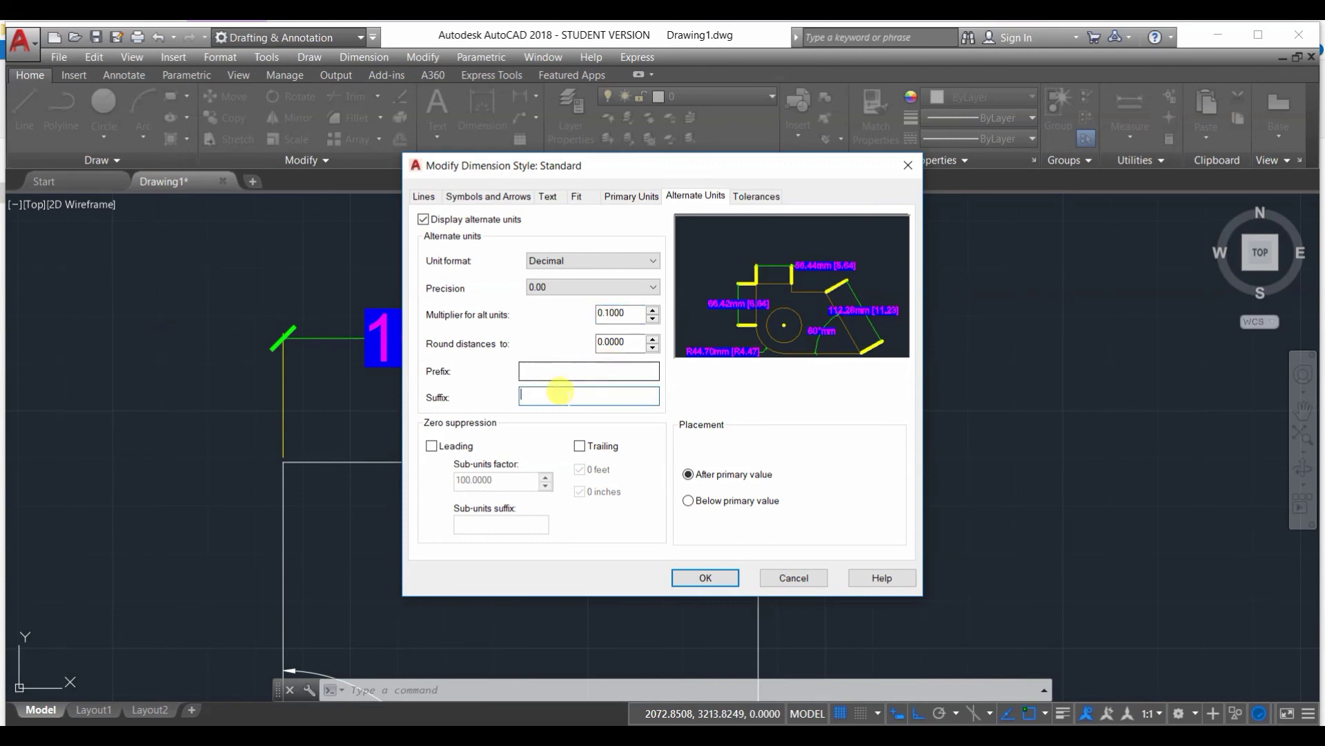
type("cm")
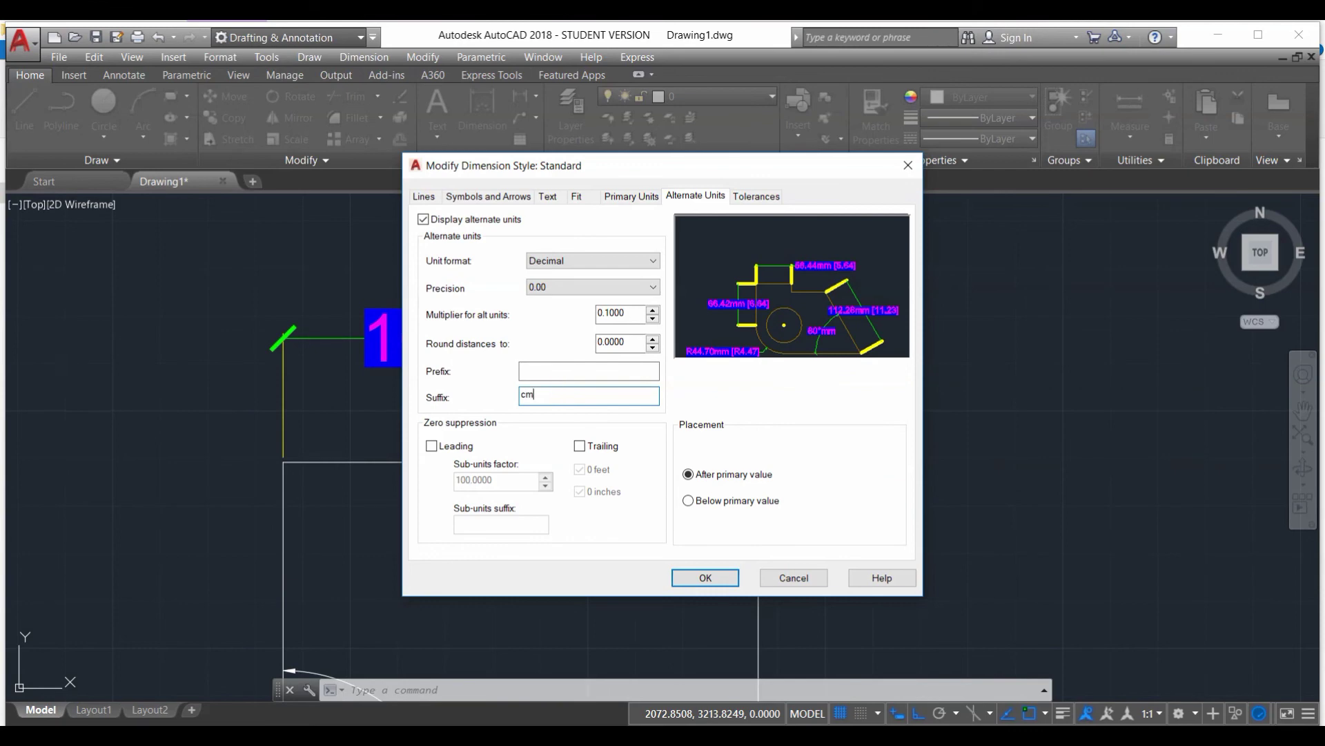
left_click(698, 579)
left_click(857, 295)
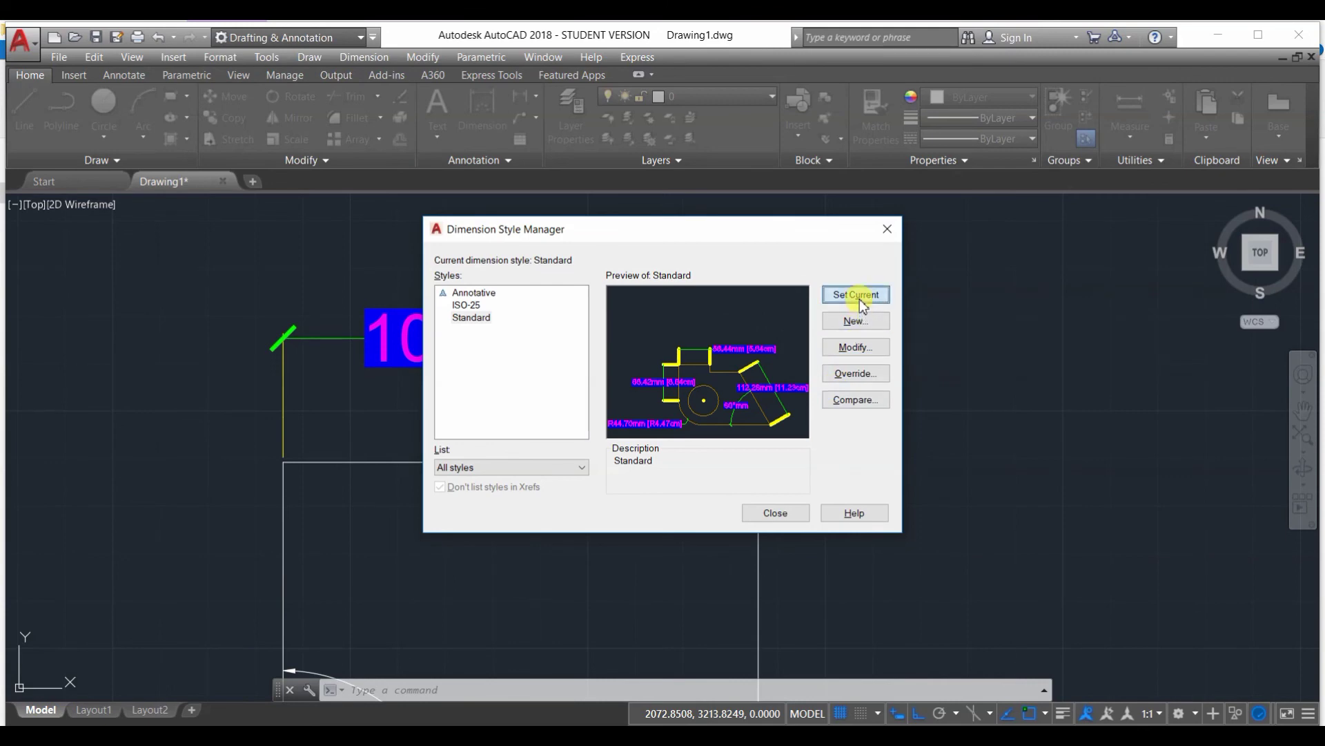
- Close the style manager and zoom to confirm the dimension reads 100.00mm [10.00cm]
left_click(775, 513)
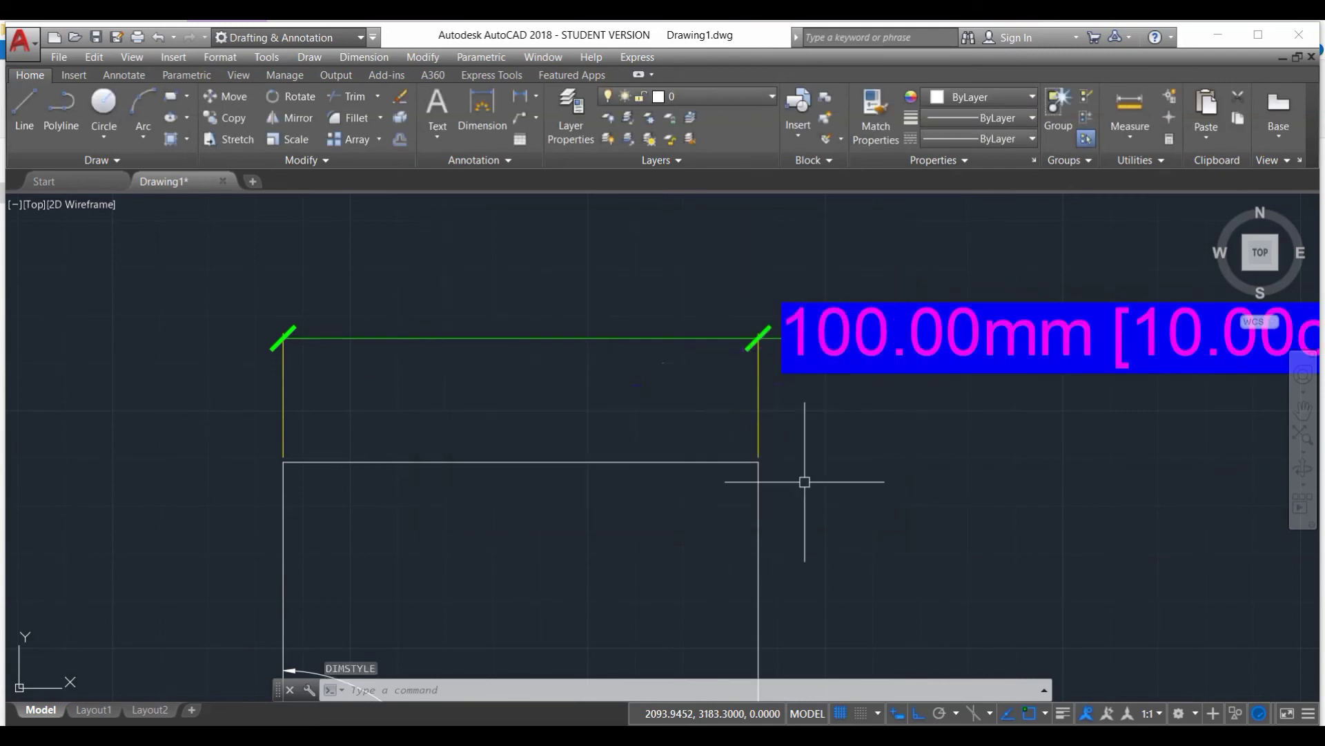
scroll(849, 450, "down", 2)
scroll(856, 381, "up", 5)
scroll(852, 449, "down", 3)
scroll(1042, 379, "up", 1)
scroll(1021, 384, "up", 4)
scroll(1041, 385, "down", 4)
scroll(1041, 385, "up", 3)
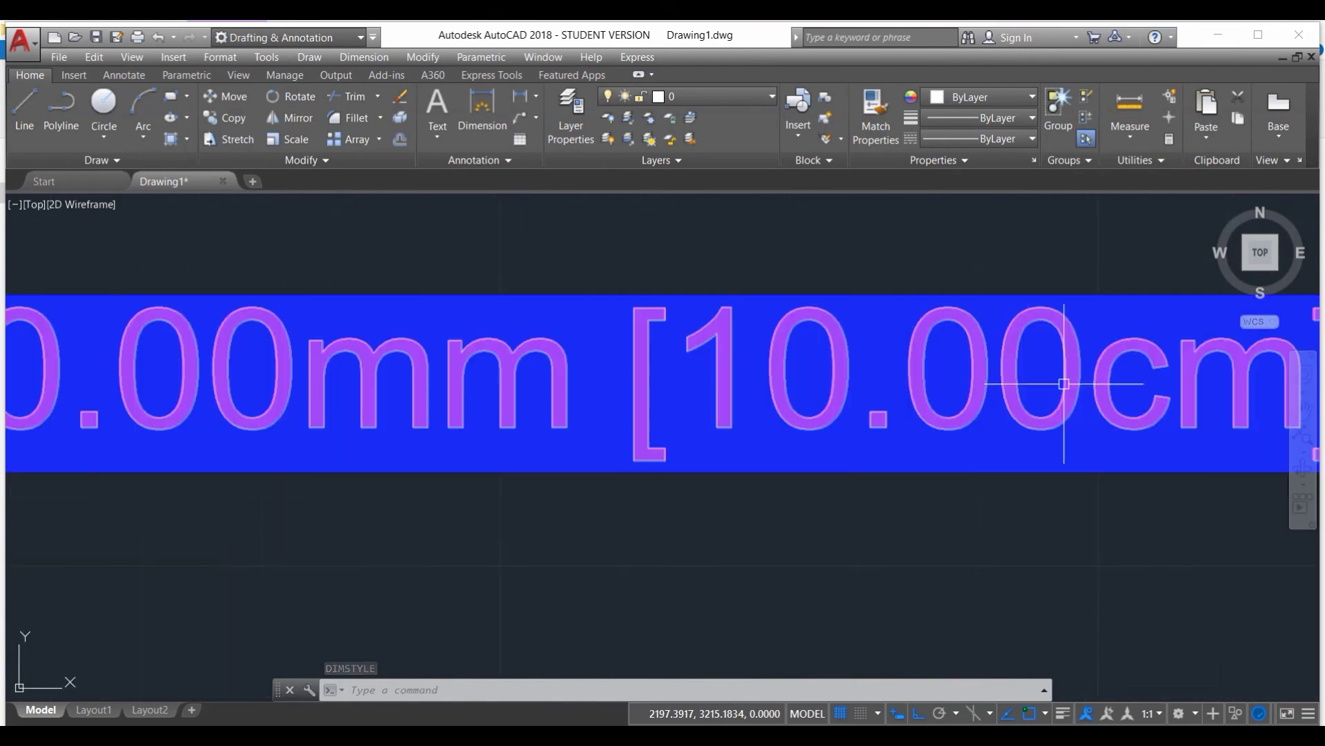
scroll(1059, 384, "down", 3)
scroll(953, 379, "up", 3)
scroll(838, 370, "down", 3)
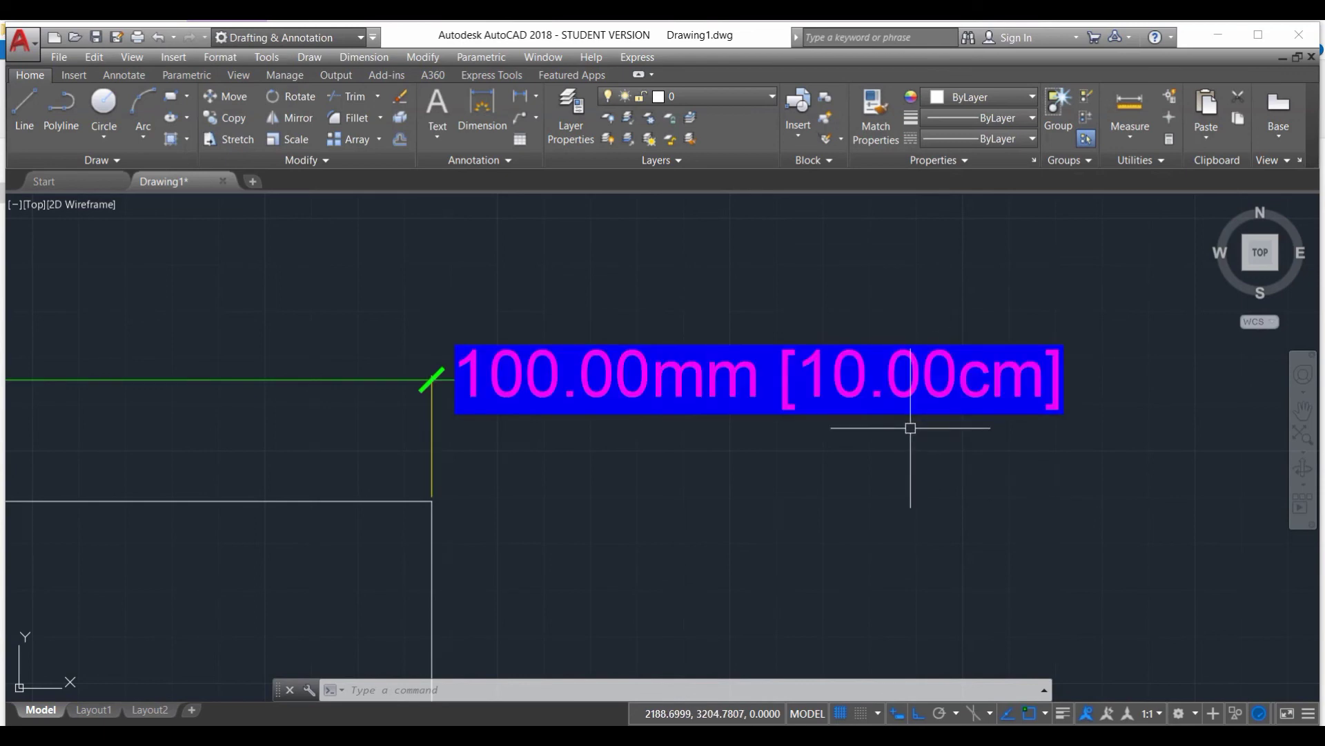
scroll(867, 414, "down", 2)
scroll(718, 480, "up", 4)
scroll(620, 484, "down", 4)
scroll(642, 545, "down", 2)
middle_click_drag(587, 556, 743, 464)
scroll(706, 474, "up", 4)
scroll(706, 475, "down", 4)
scroll(931, 323, "up", 3)
scroll(794, 359, "up", 5)
scroll(798, 472, "down", 7)
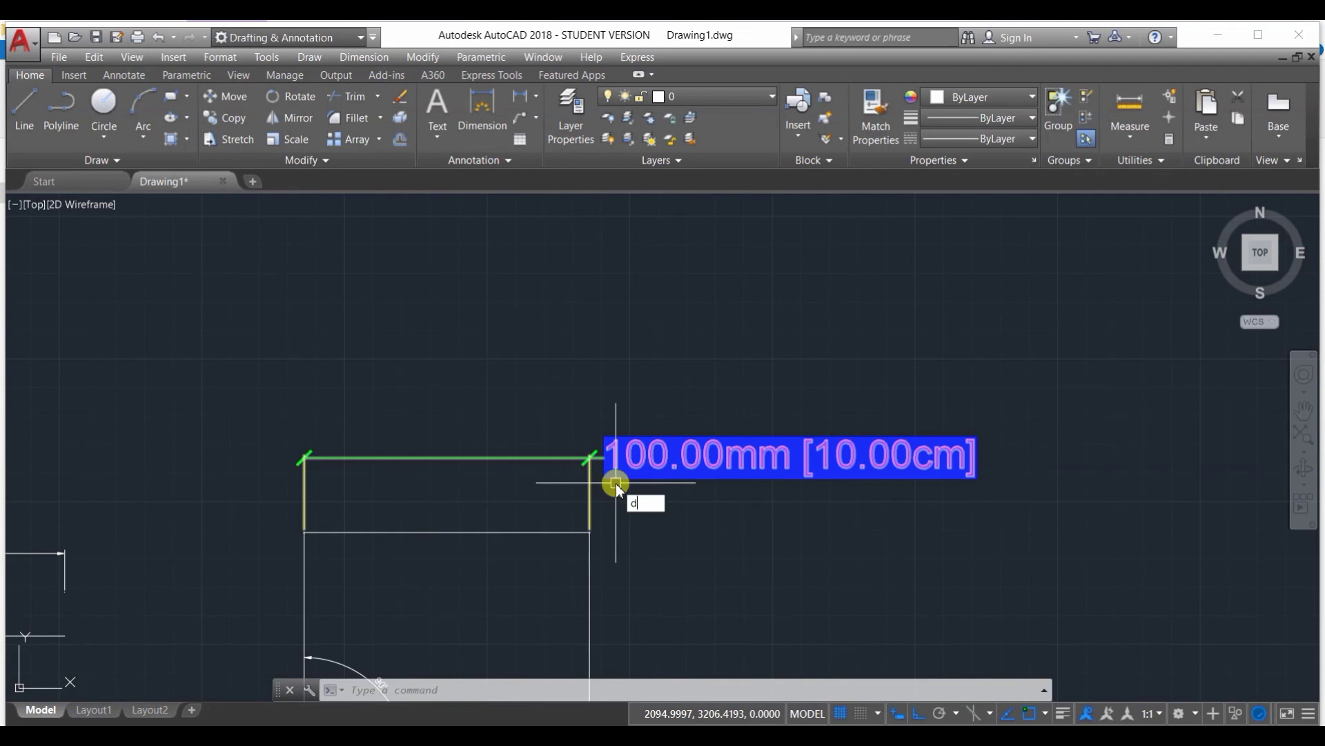
- Reopen the Standard style to review its Tolerances, Alternate Units and Primary Units settings
key("Return")
left_click(855, 347)
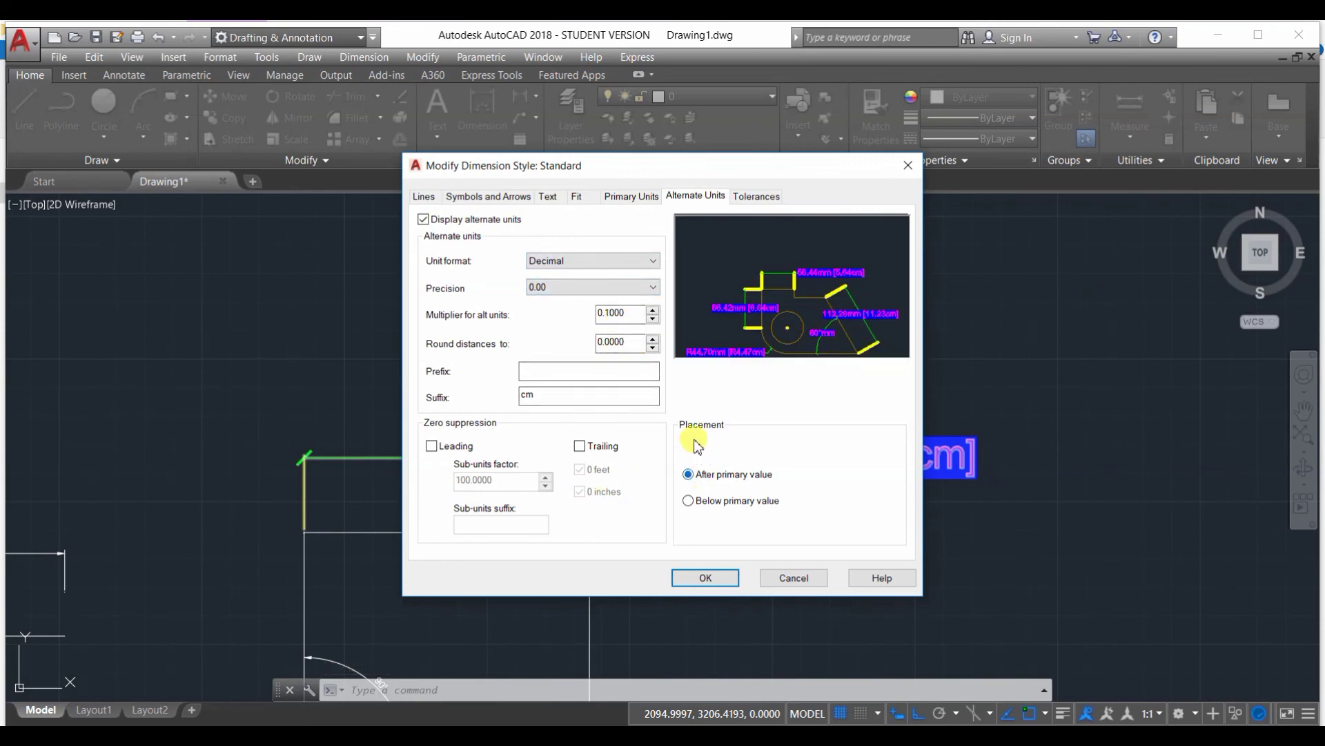
left_click(740, 192)
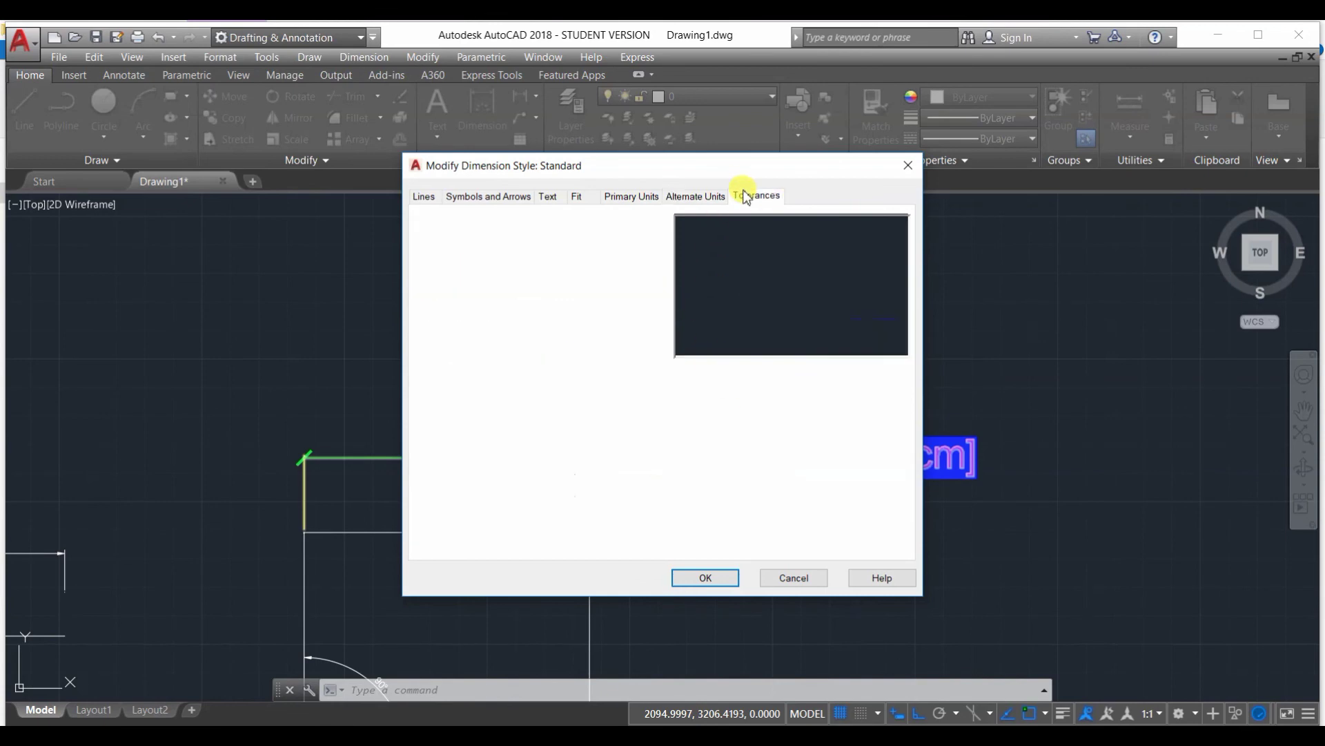
left_click(669, 200)
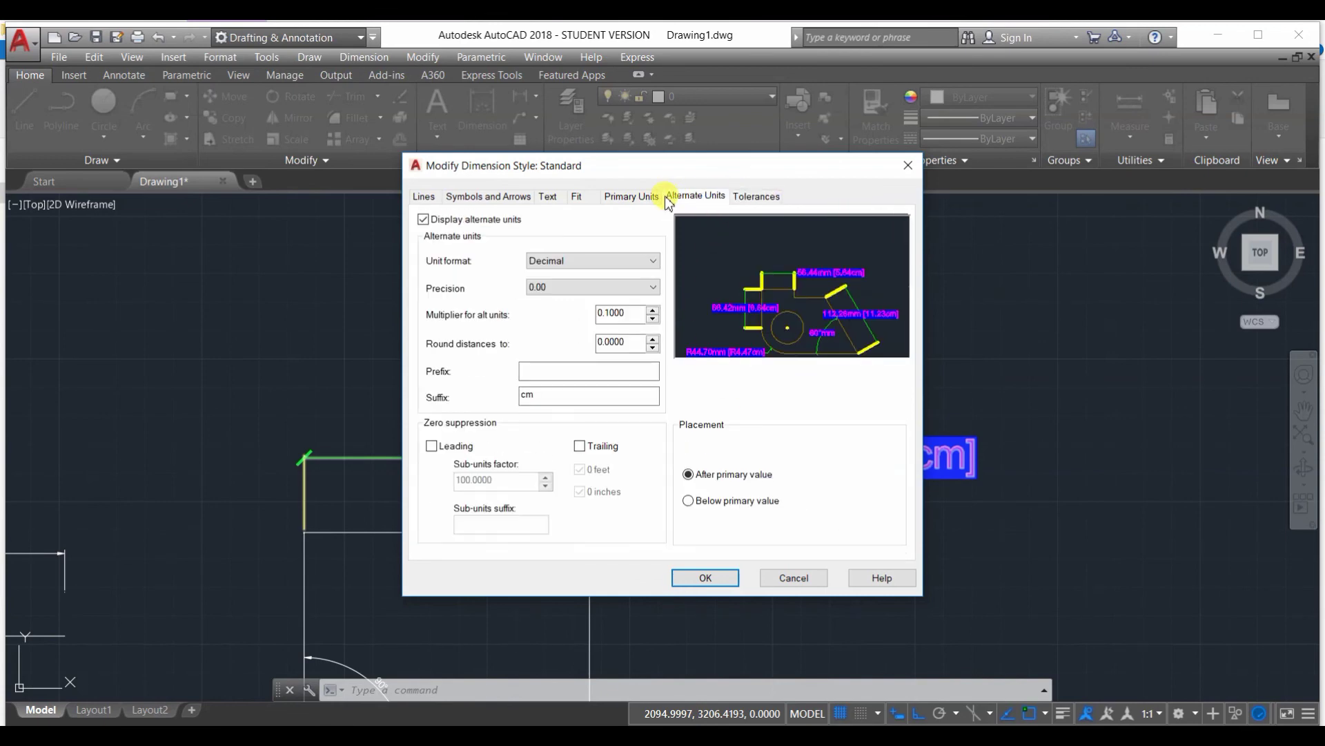
left_click(562, 198)
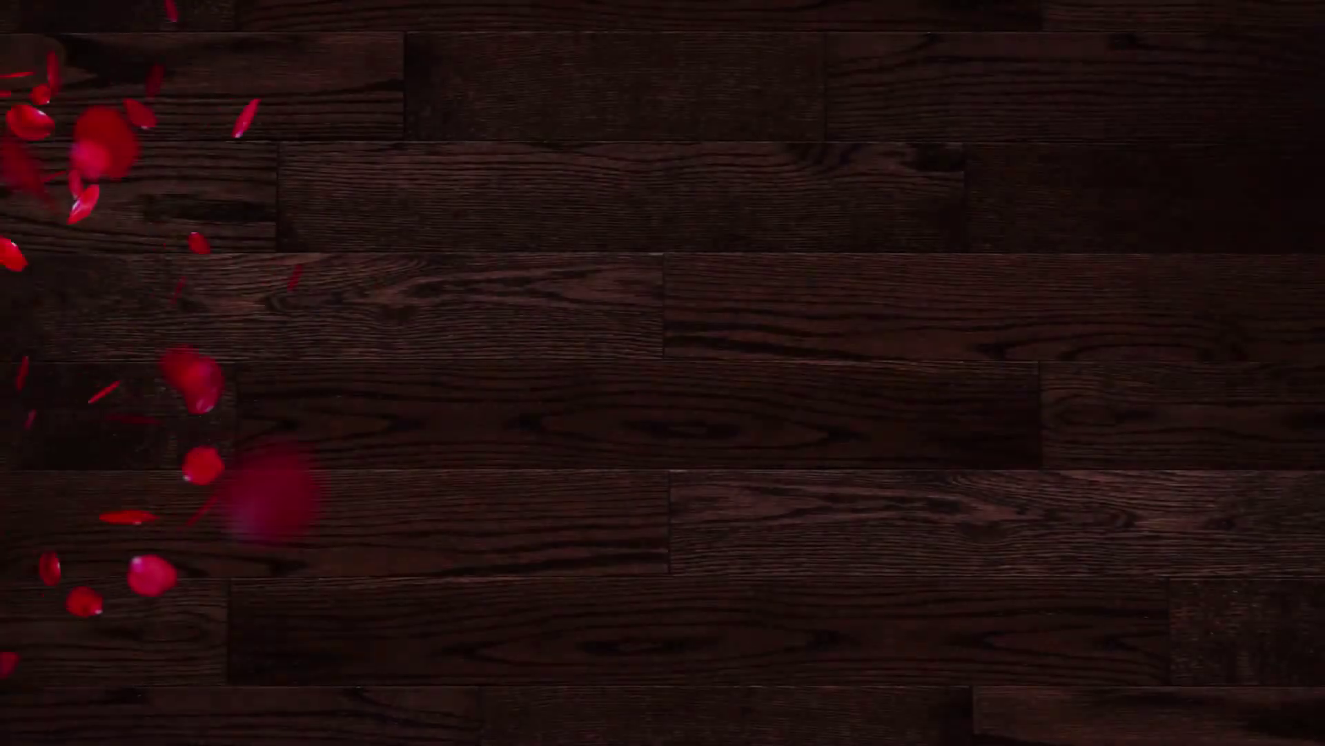